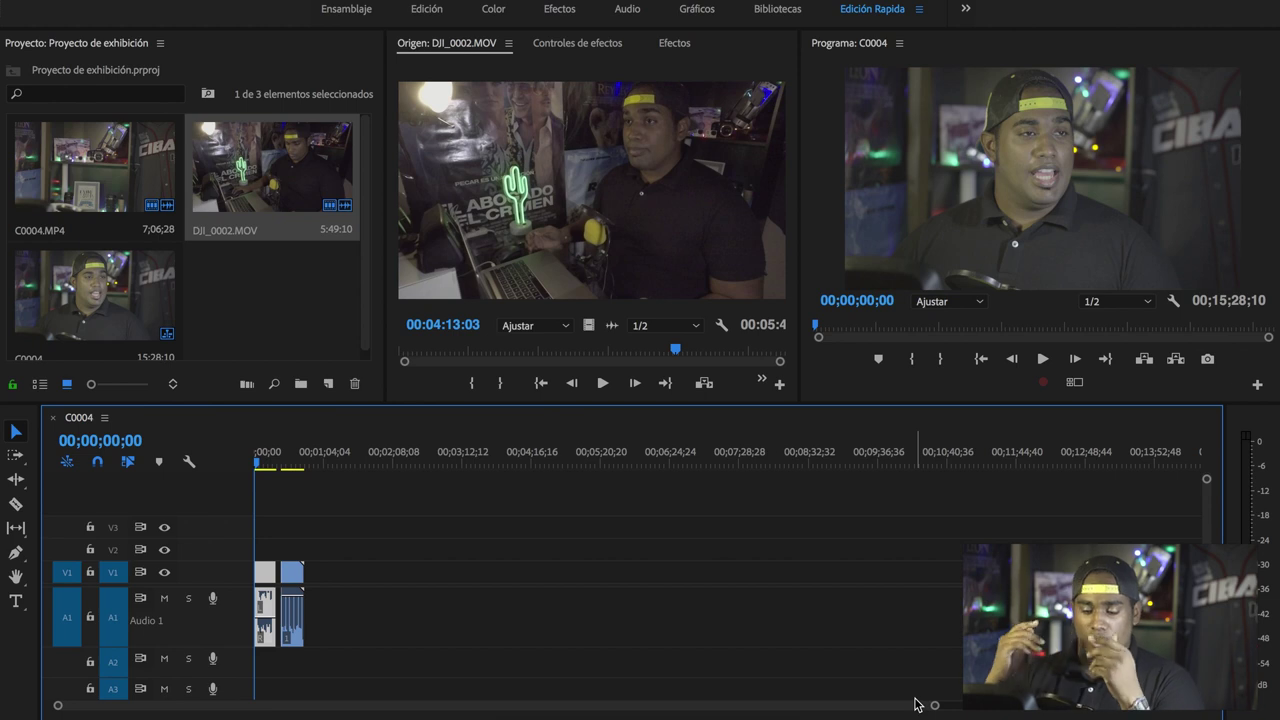
- Add C0004.MP4 after the short clips on V1/A1 and make the A1 track taller for waveforms
mouse_move(110, 188)
left_mouse_down()
mouse_move(365, 570)
mouse_move(336, 572)
left_mouse_up()
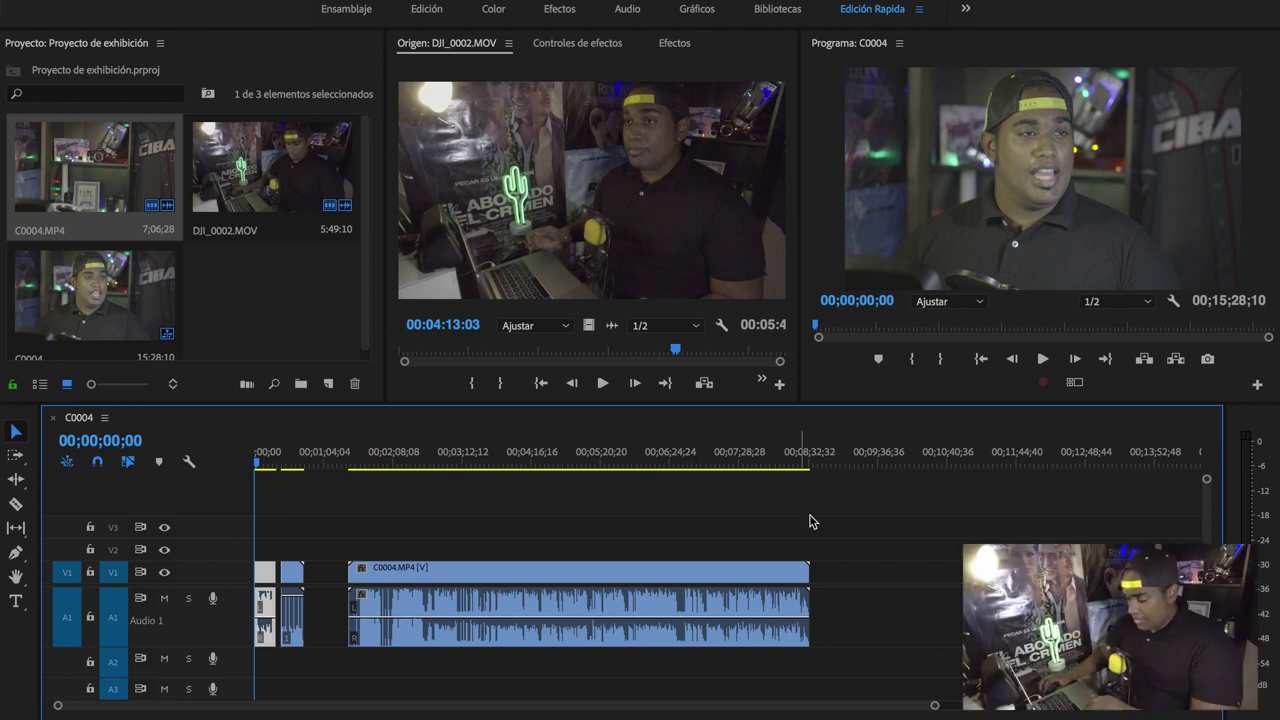
left_click_drag(227, 648, 223, 514)
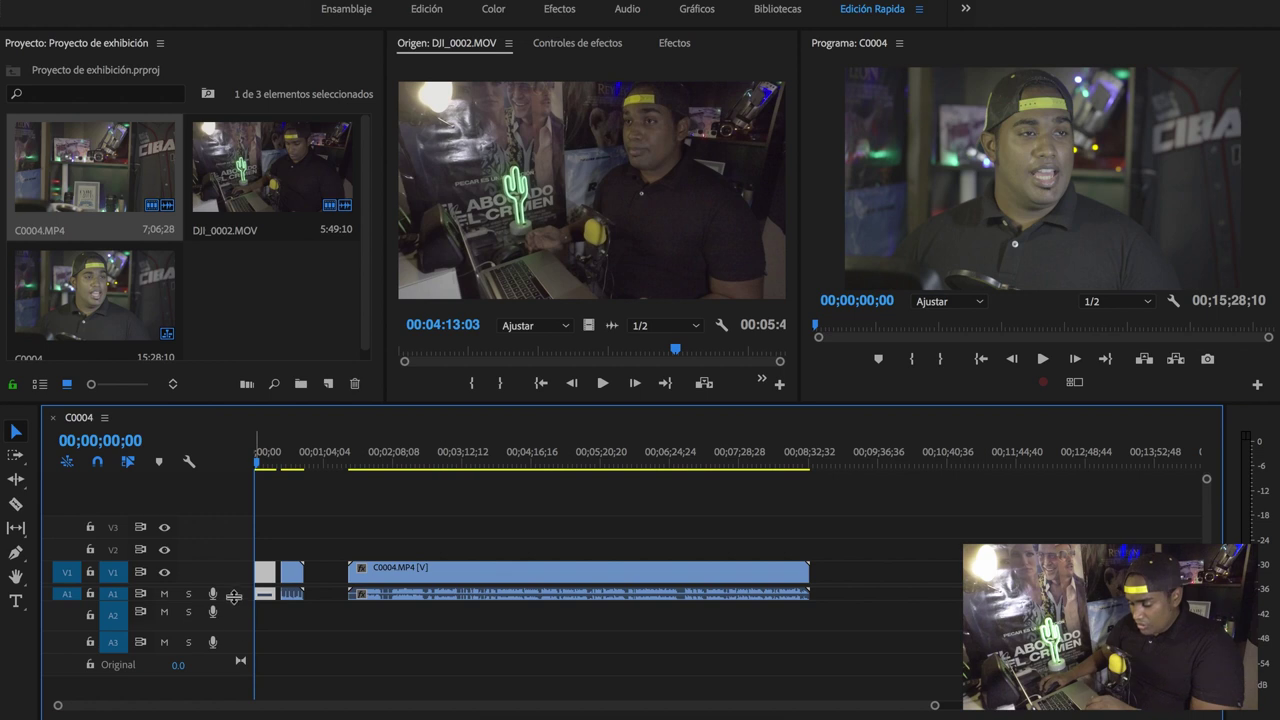
left_click_drag(237, 599, 245, 655)
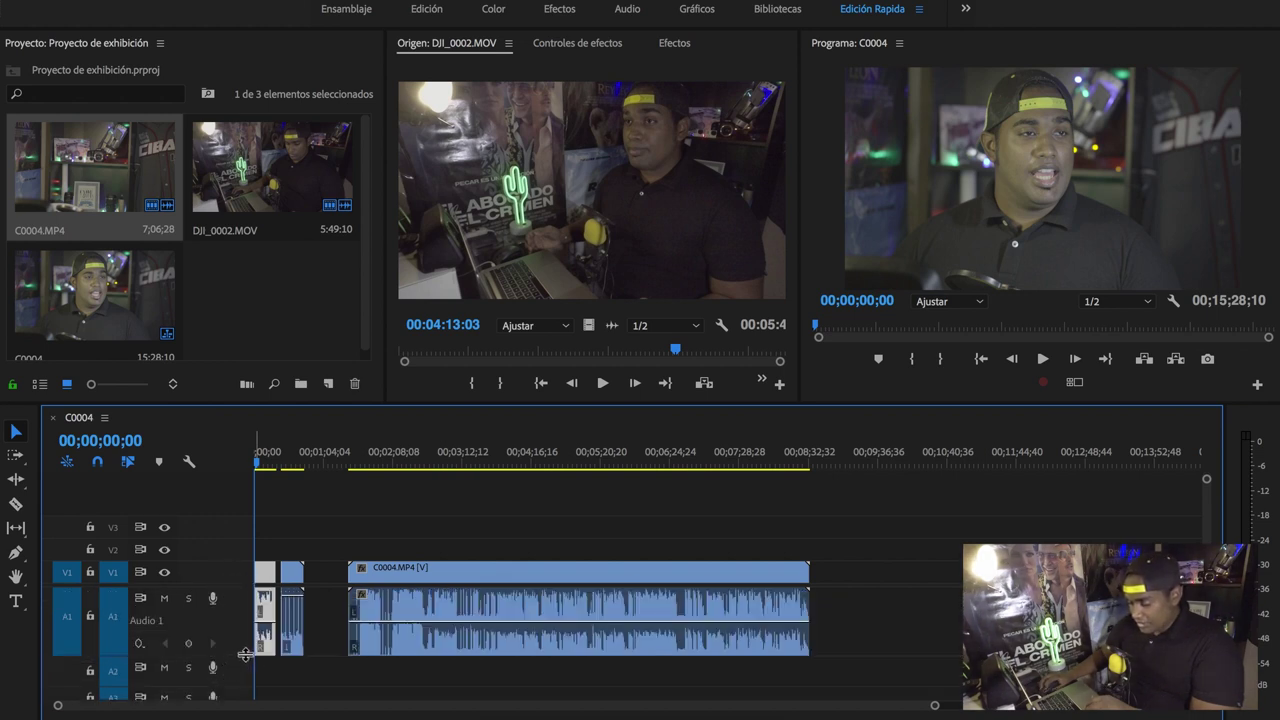
- Scrub and play through the C0004.MP4 footage from around 00;01;33;00 to review it
left_click(355, 464)
left_click(796, 653)
left_click_drag(935, 710, 423, 710)
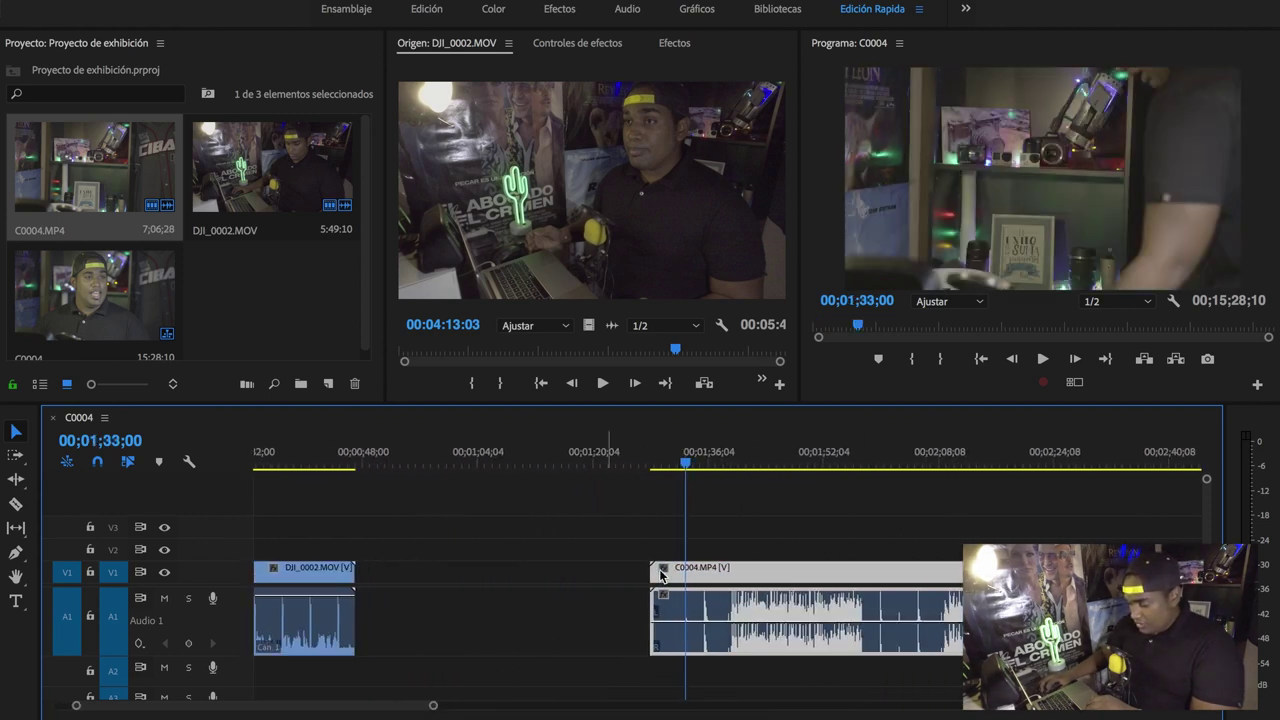
left_click_drag(696, 485, 703, 477)
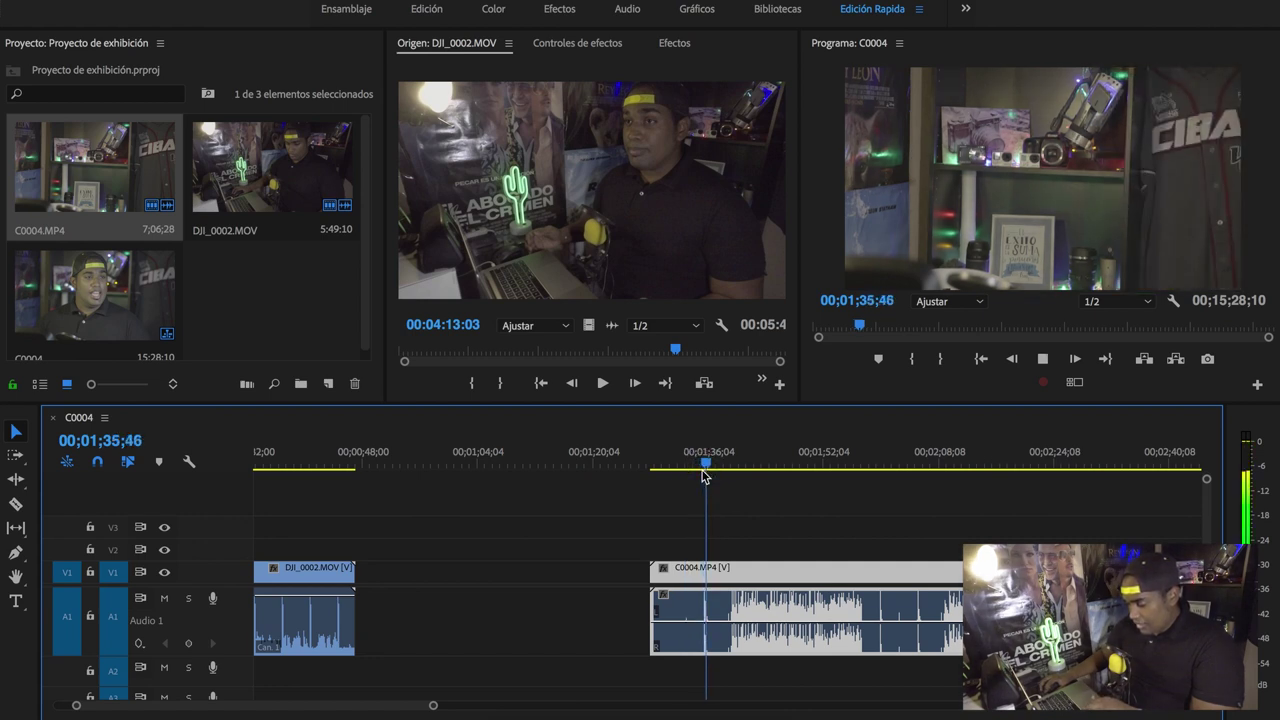
key("space")
left_click_drag(707, 462, 701, 462)
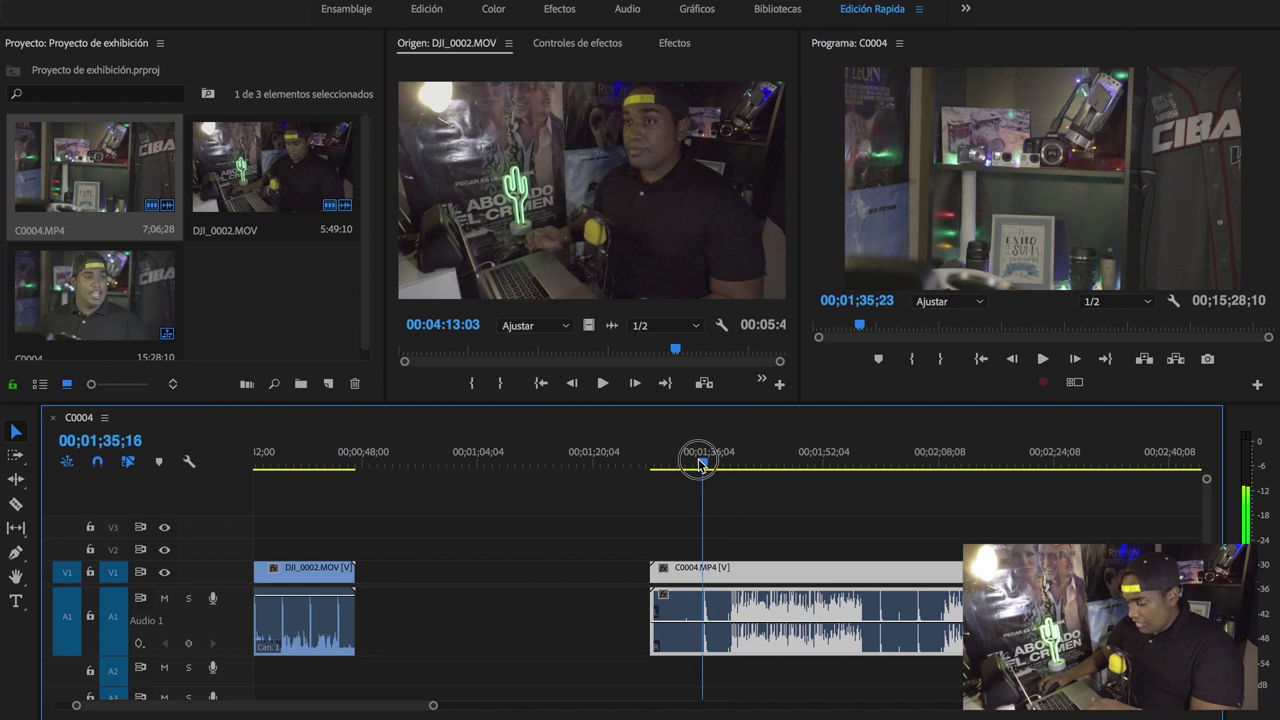
key("space")
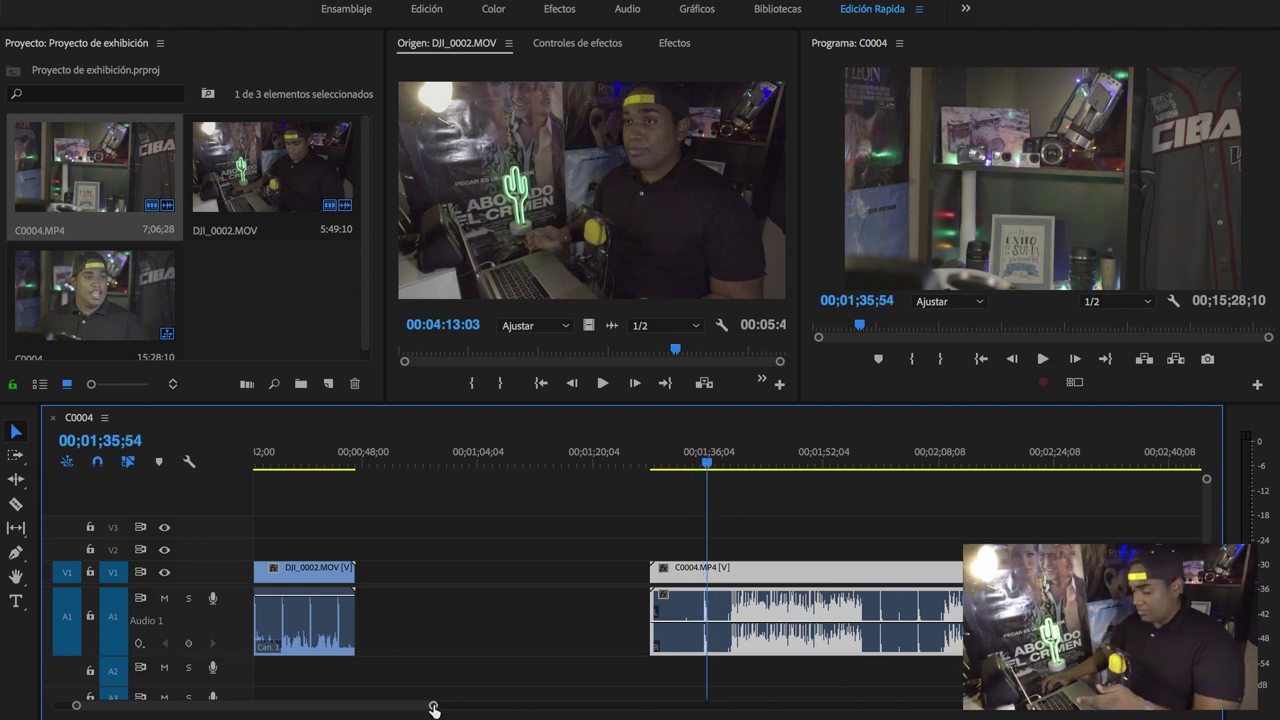
left_click_drag(433, 708, 900, 708)
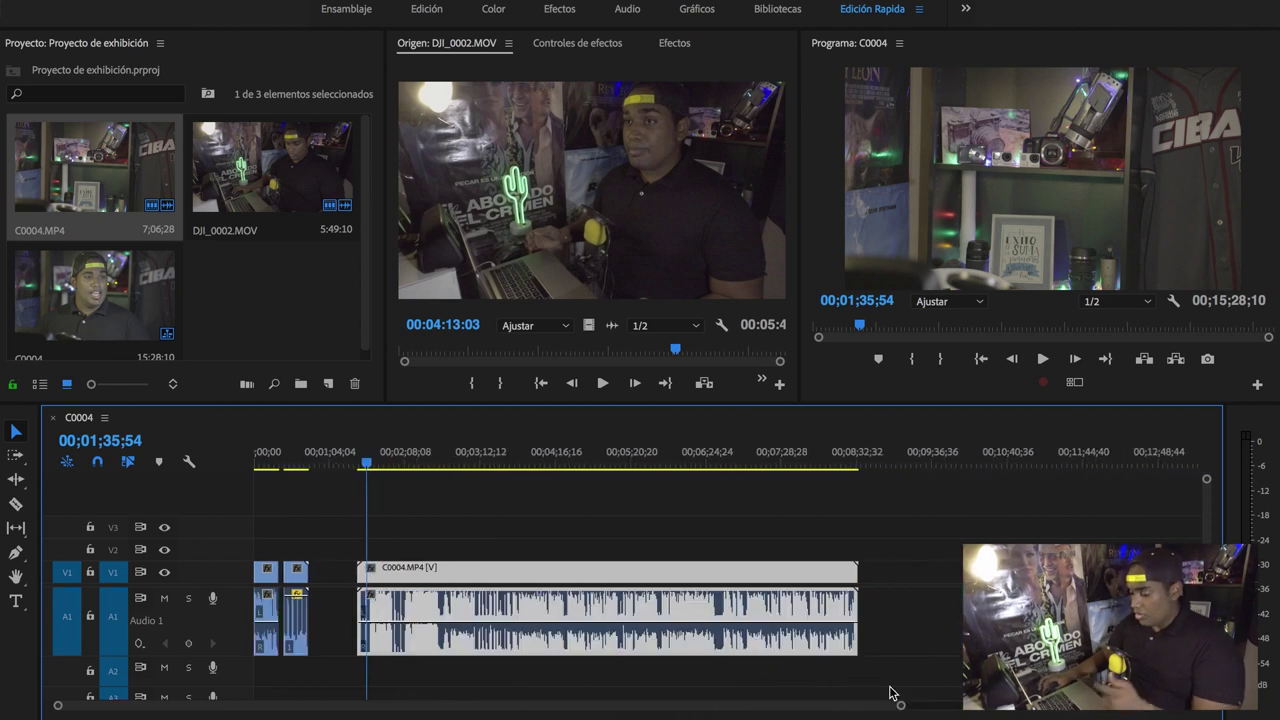
- Find the cut point and set the playhead at 00;08;06;55
left_click(824, 451)
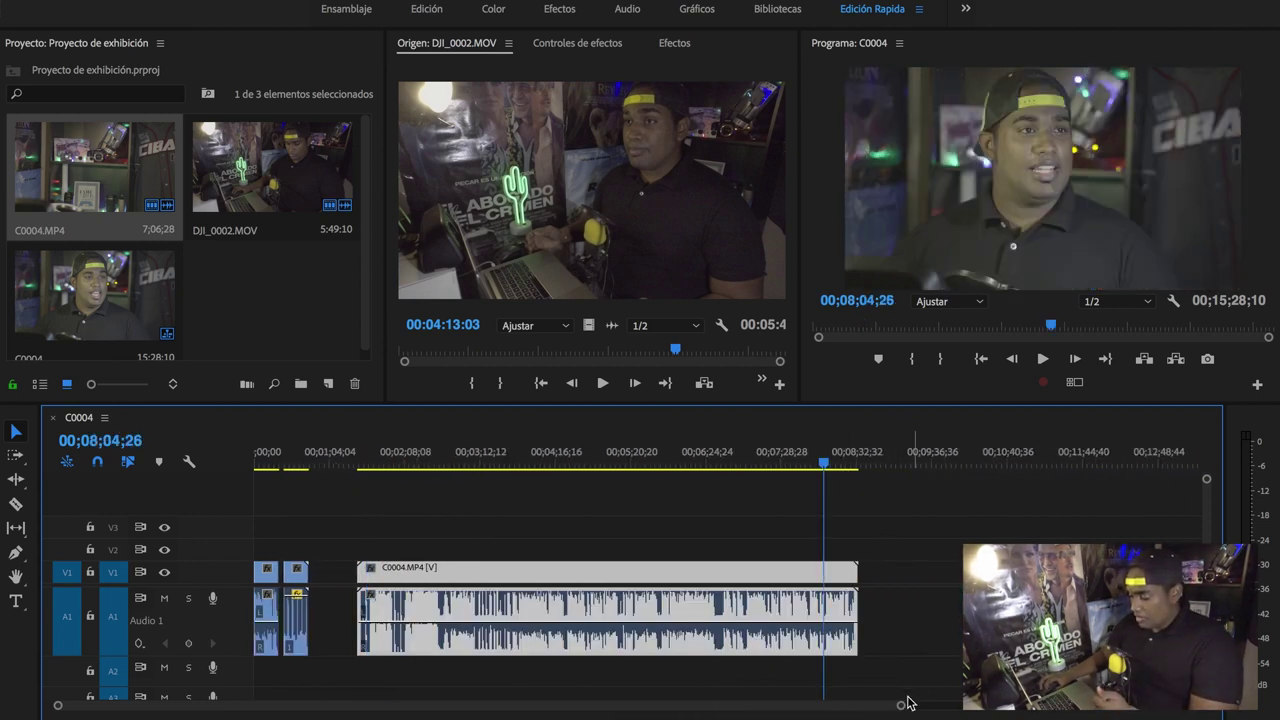
left_click_drag(900, 705, 596, 679)
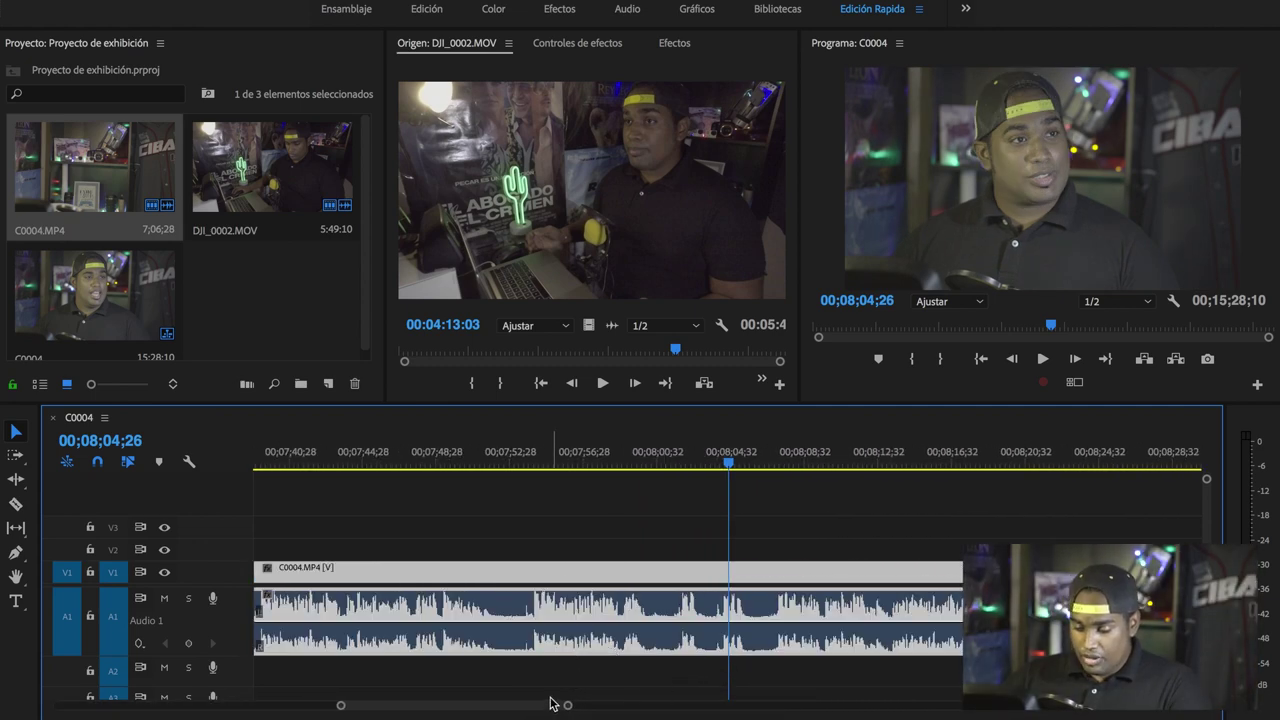
left_click_drag(555, 703, 562, 704)
left_click(567, 459)
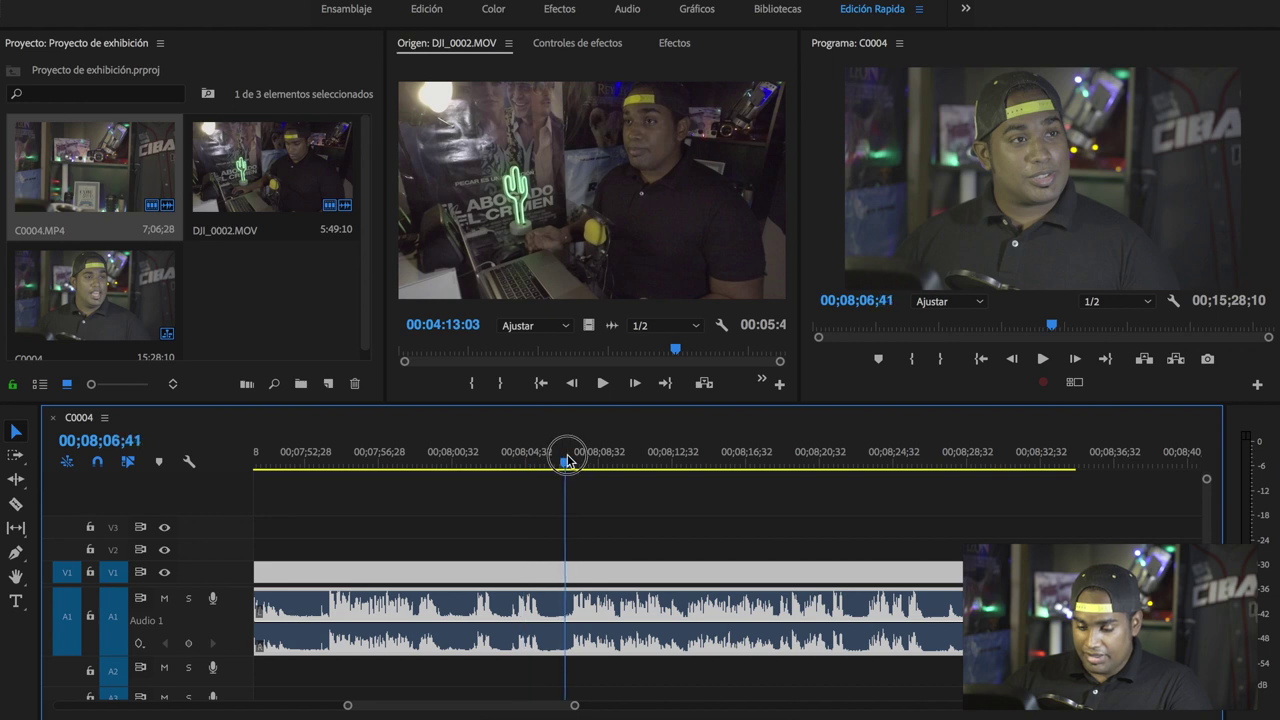
left_click_drag(567, 459, 569, 460)
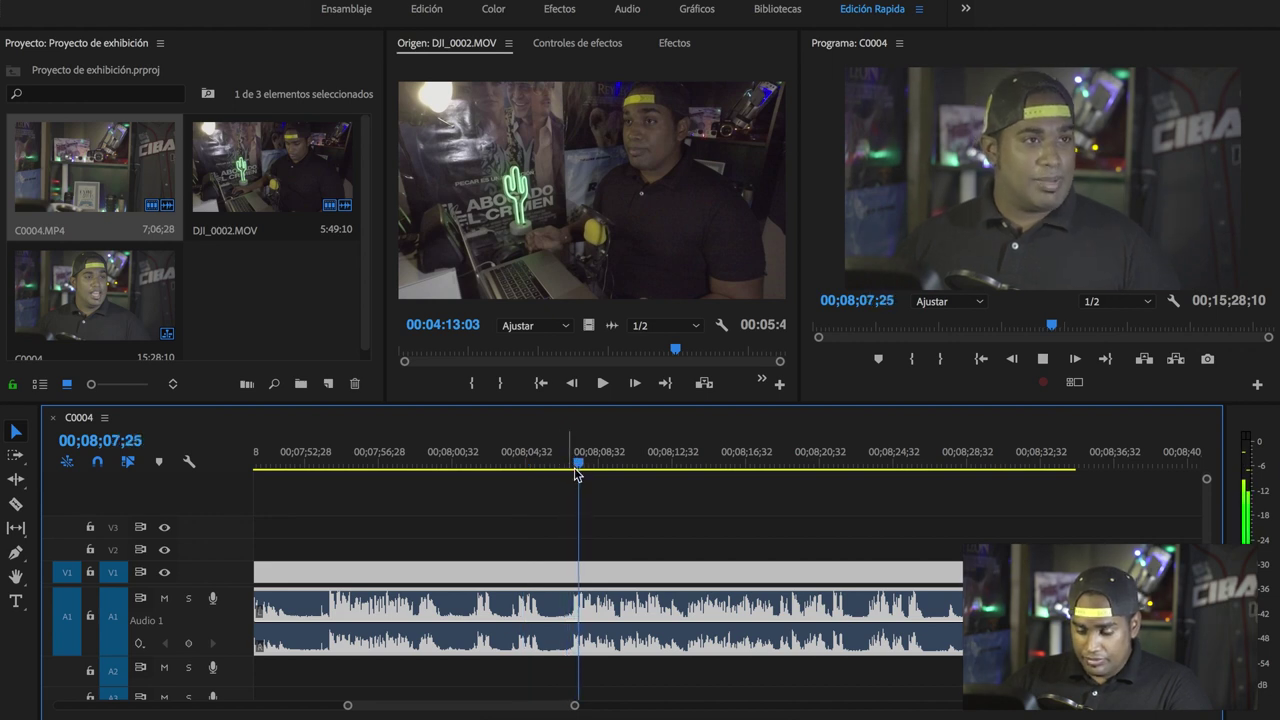
key("space")
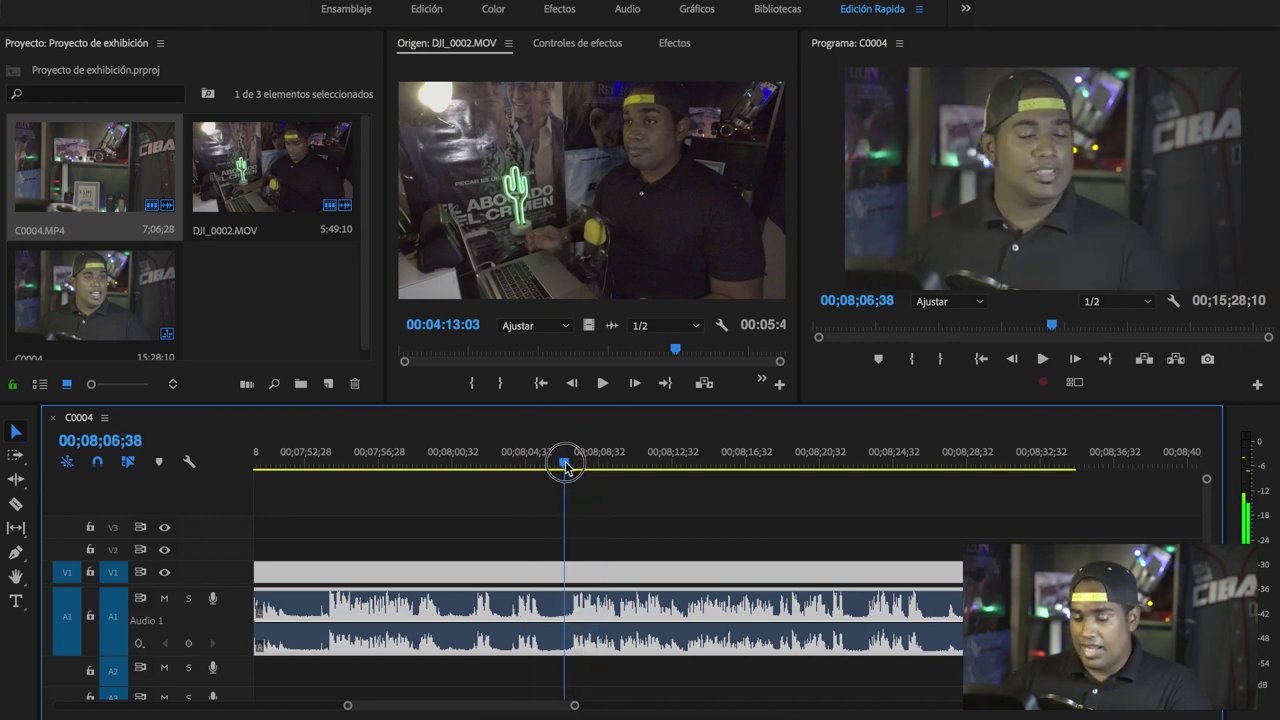
left_click_drag(576, 458, 572, 459)
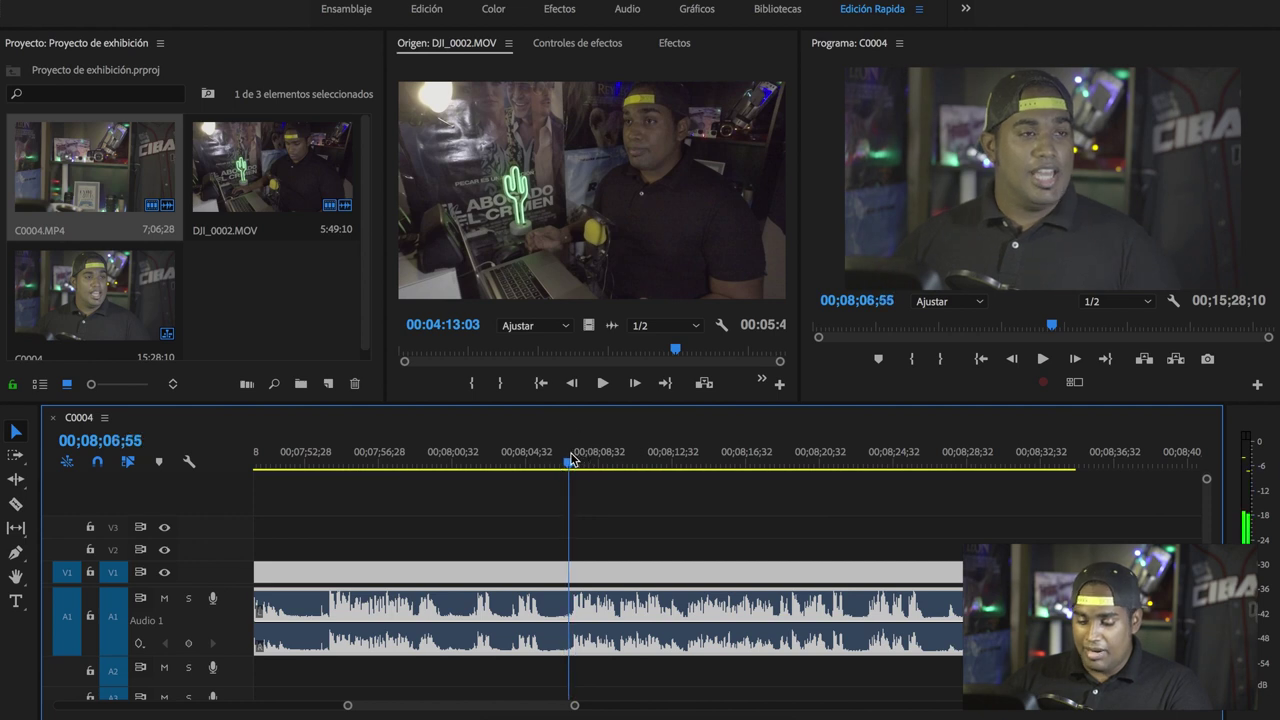
- Razor C0004.MP4 at the playhead, delete the earlier part, and add DJI_0002.MOV on V2/A2 there
left_click(570, 572)
key("v")
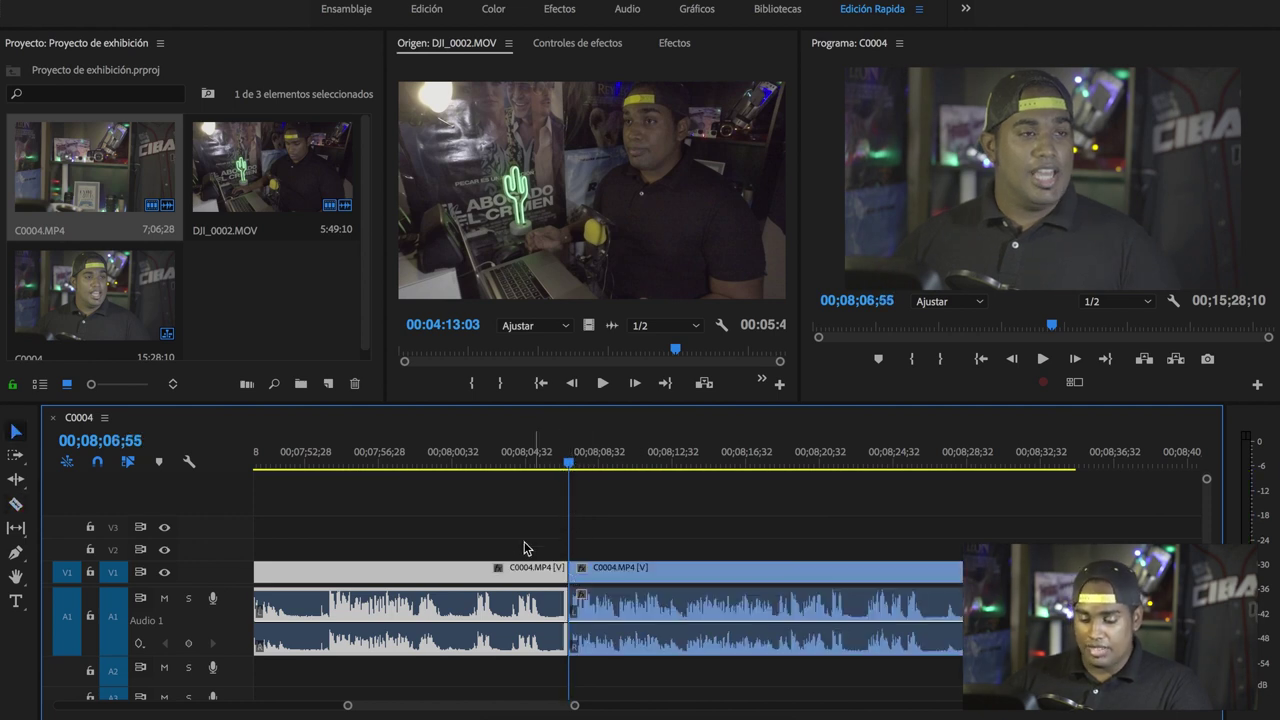
key("Delete")
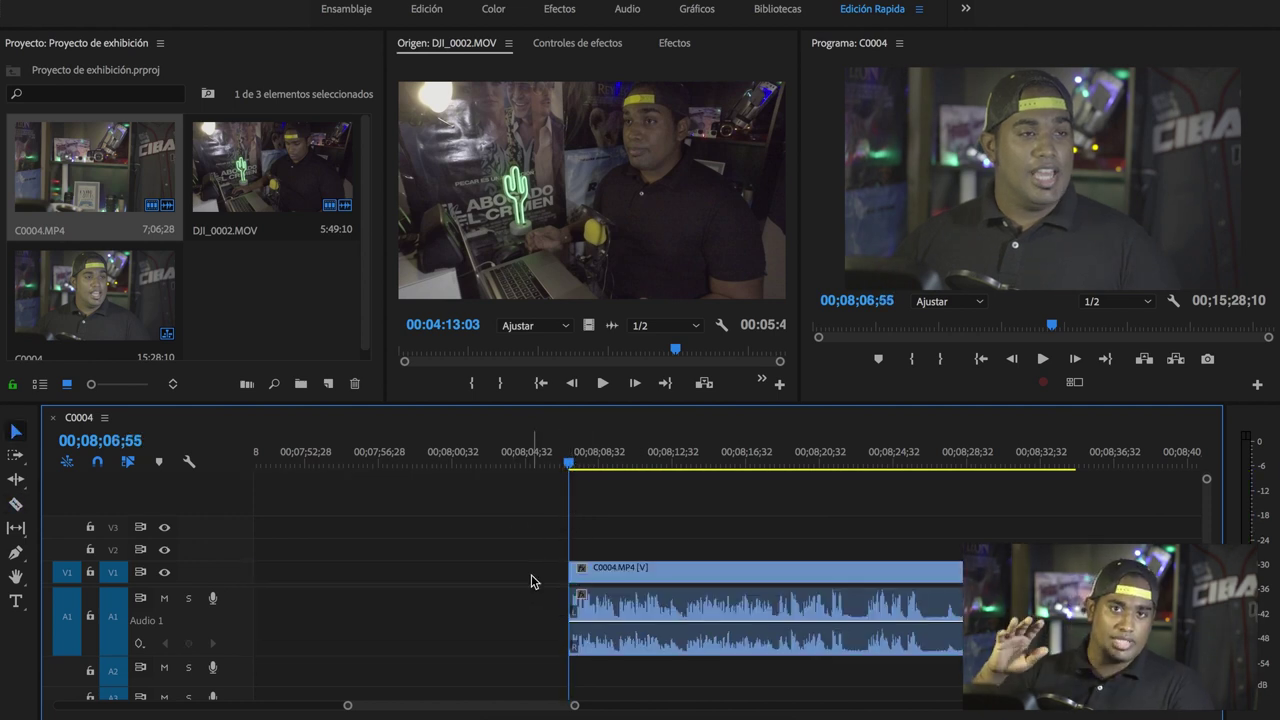
left_click_drag(244, 174, 338, 546)
left_click_drag(576, 706, 1205, 706)
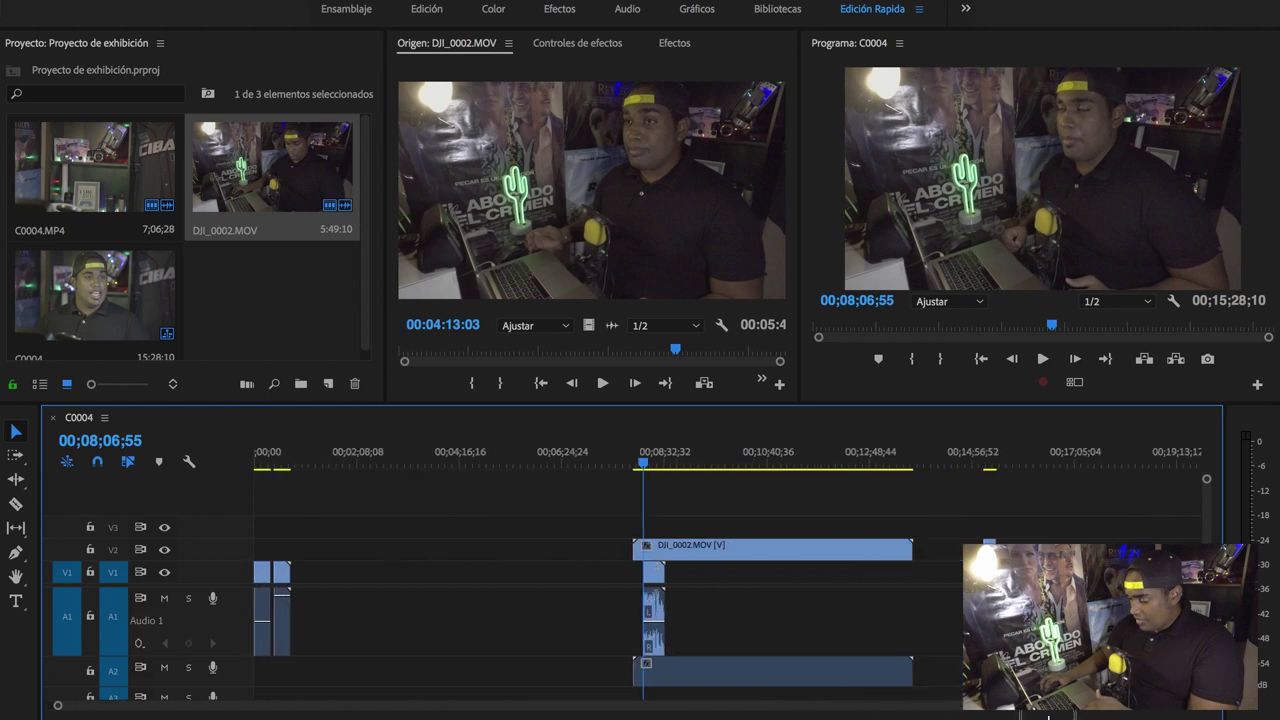
- Split DJI_0002 at 00;13;09;47 and delete the piece before the cut
left_click(846, 452)
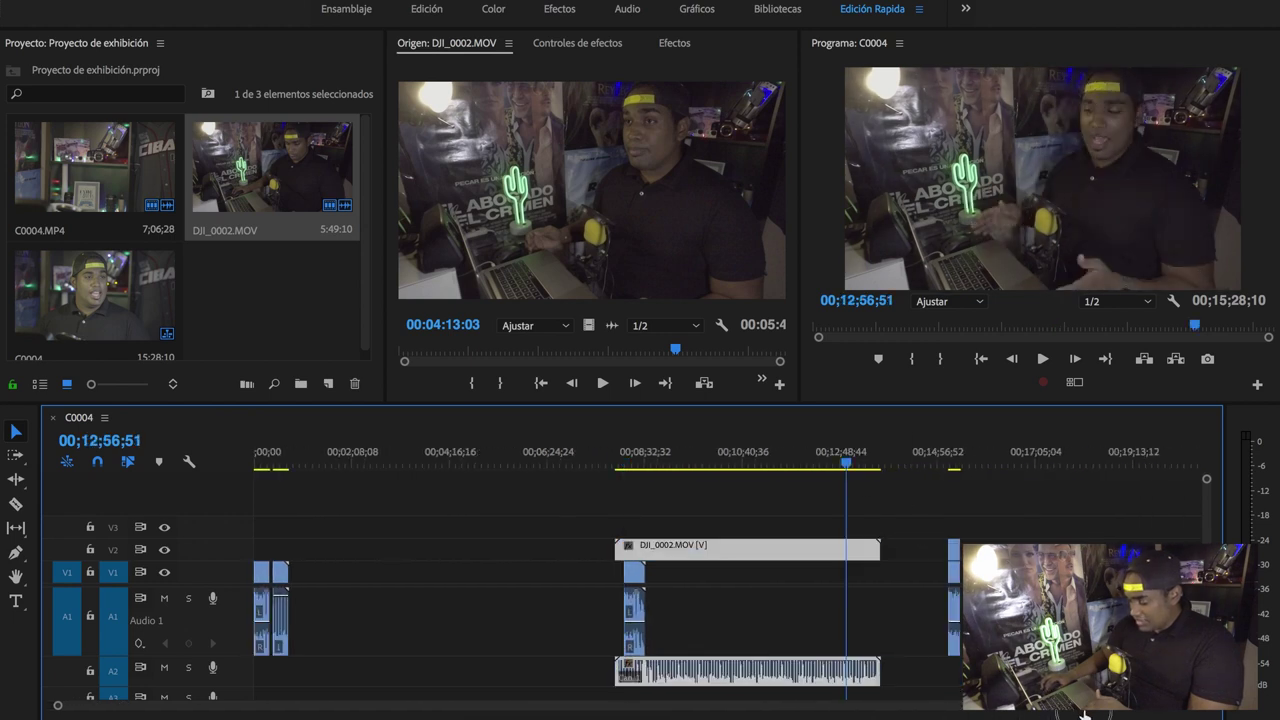
left_click_drag(1098, 712, 762, 712)
left_click_drag(798, 458, 806, 458)
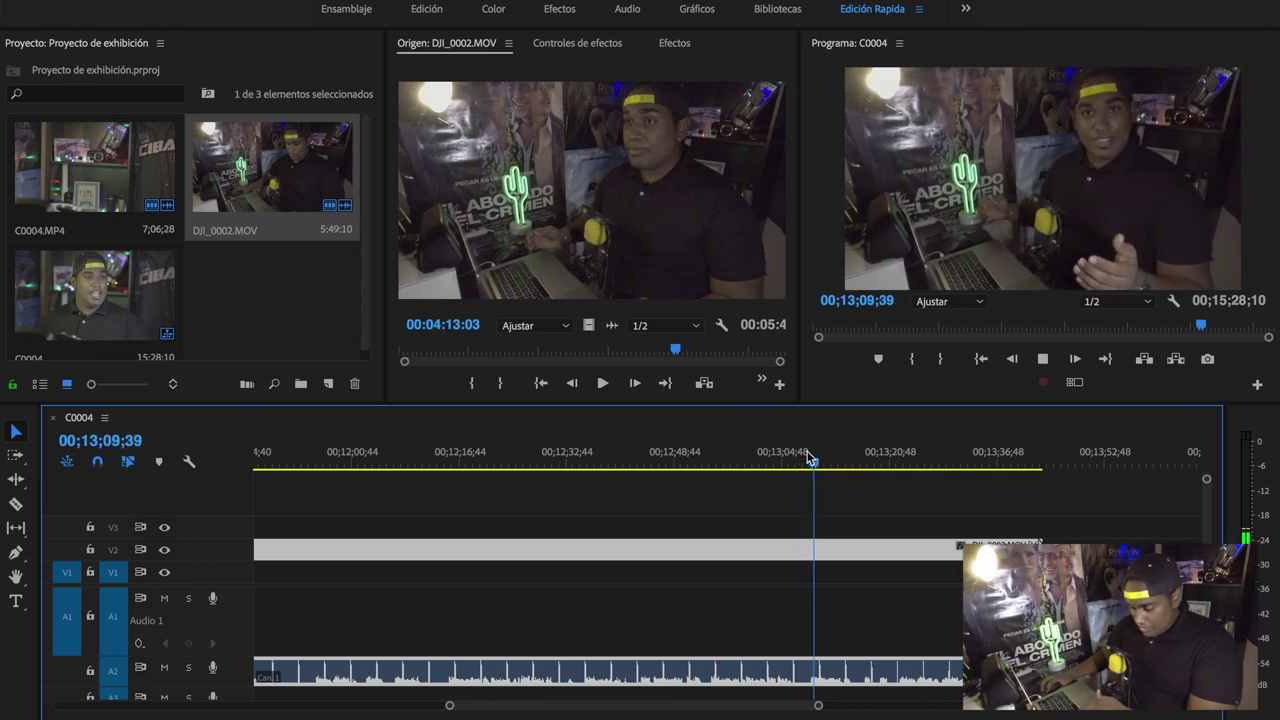
key("space")
key("c")
left_click(779, 672)
key("v")
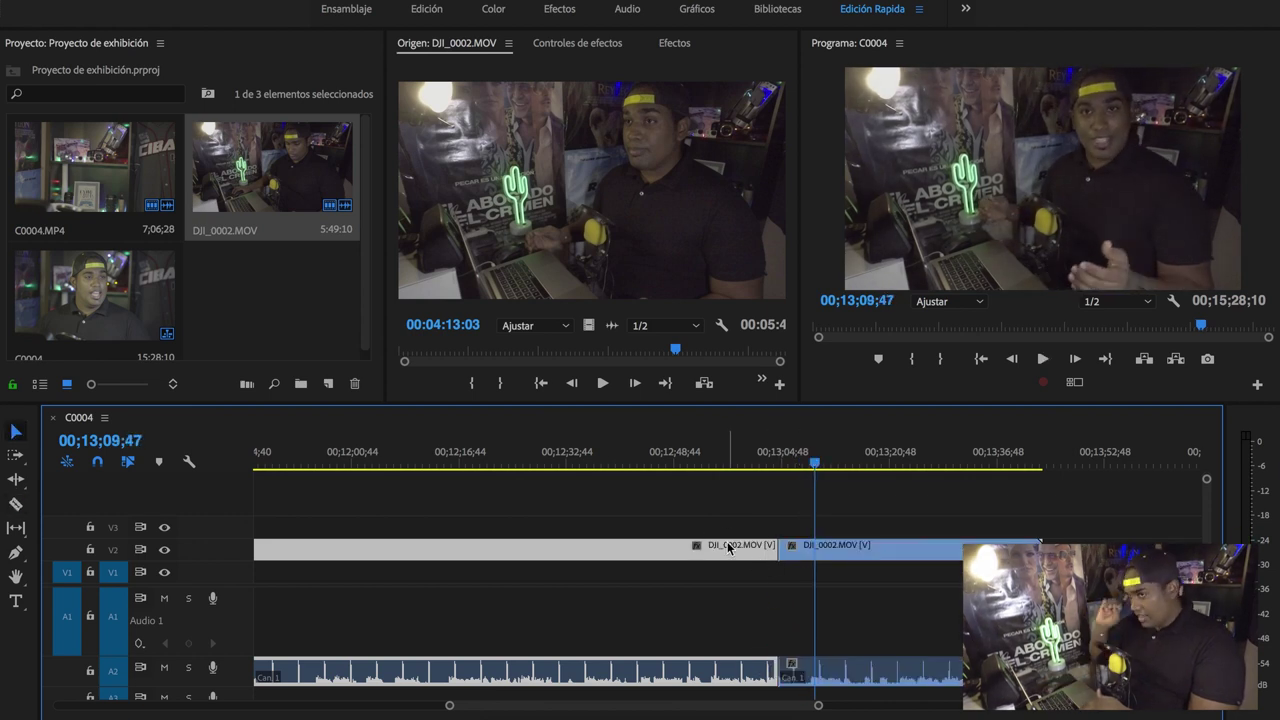
key("Delete")
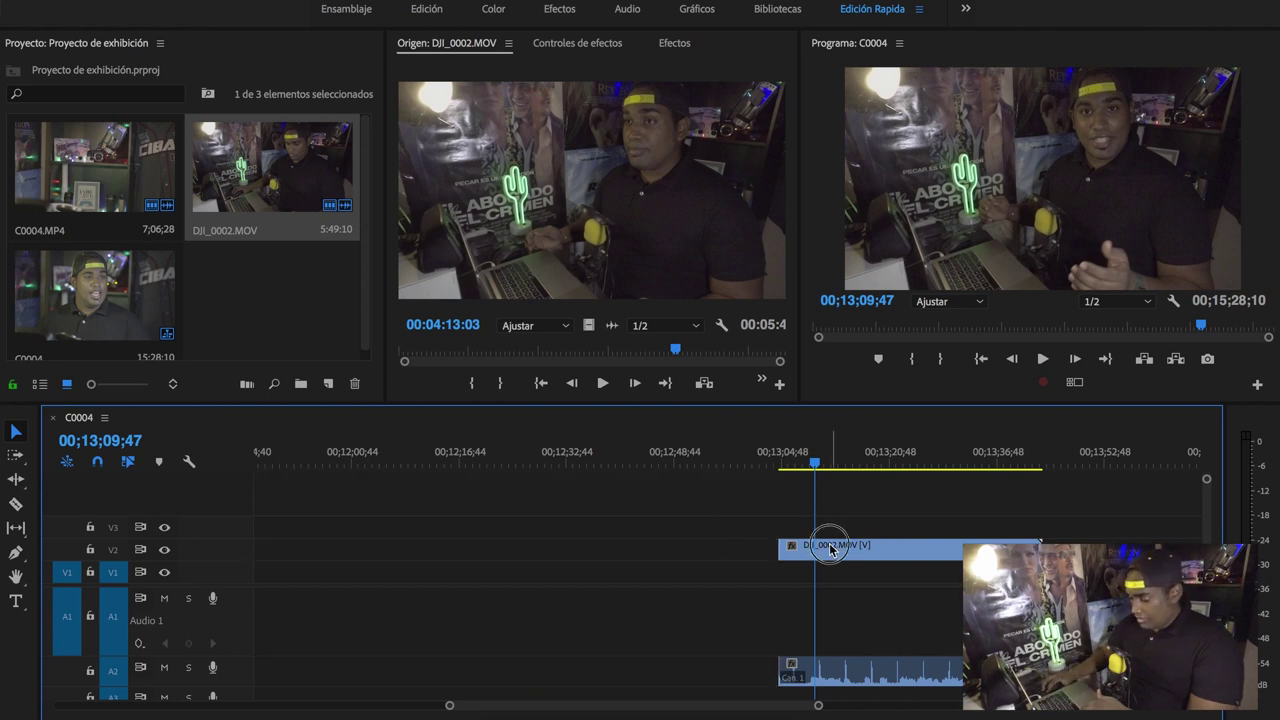
- Move DJI_0002 down to V1/A1 and trim its start to 00;13;08;57
left_click_drag(830, 545, 808, 568)
left_click(787, 466)
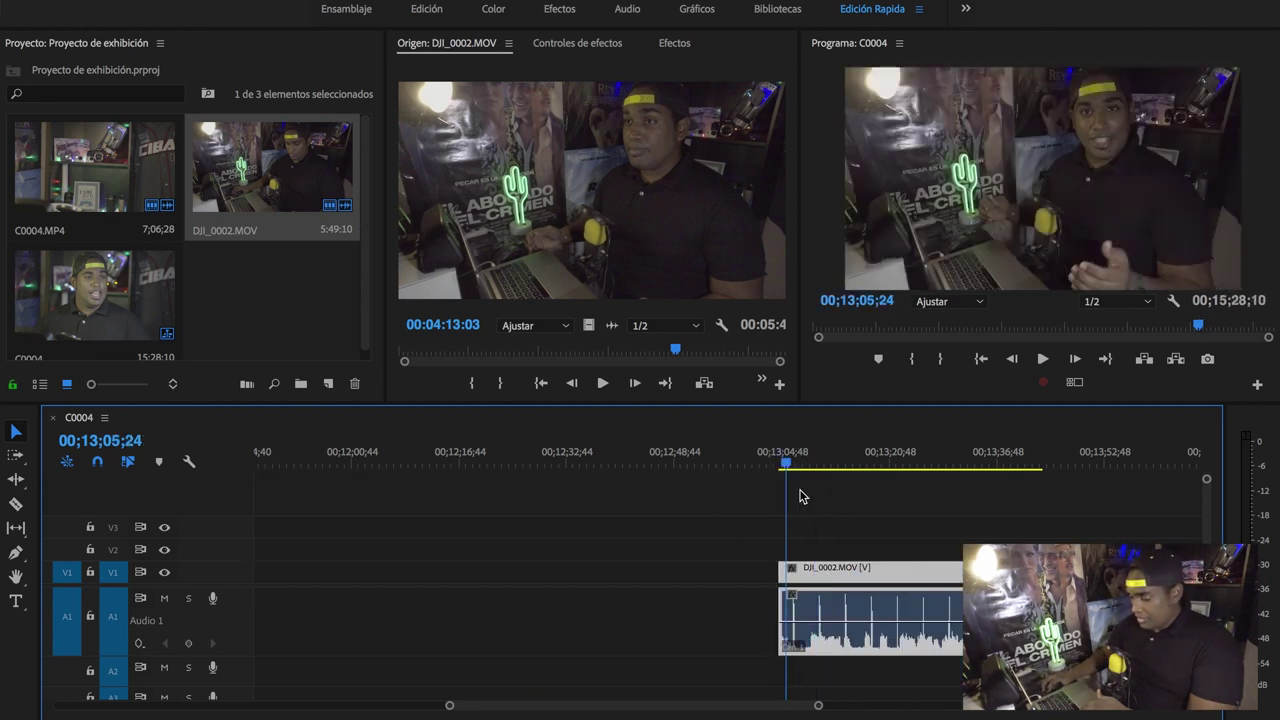
left_click_drag(803, 713, 731, 712)
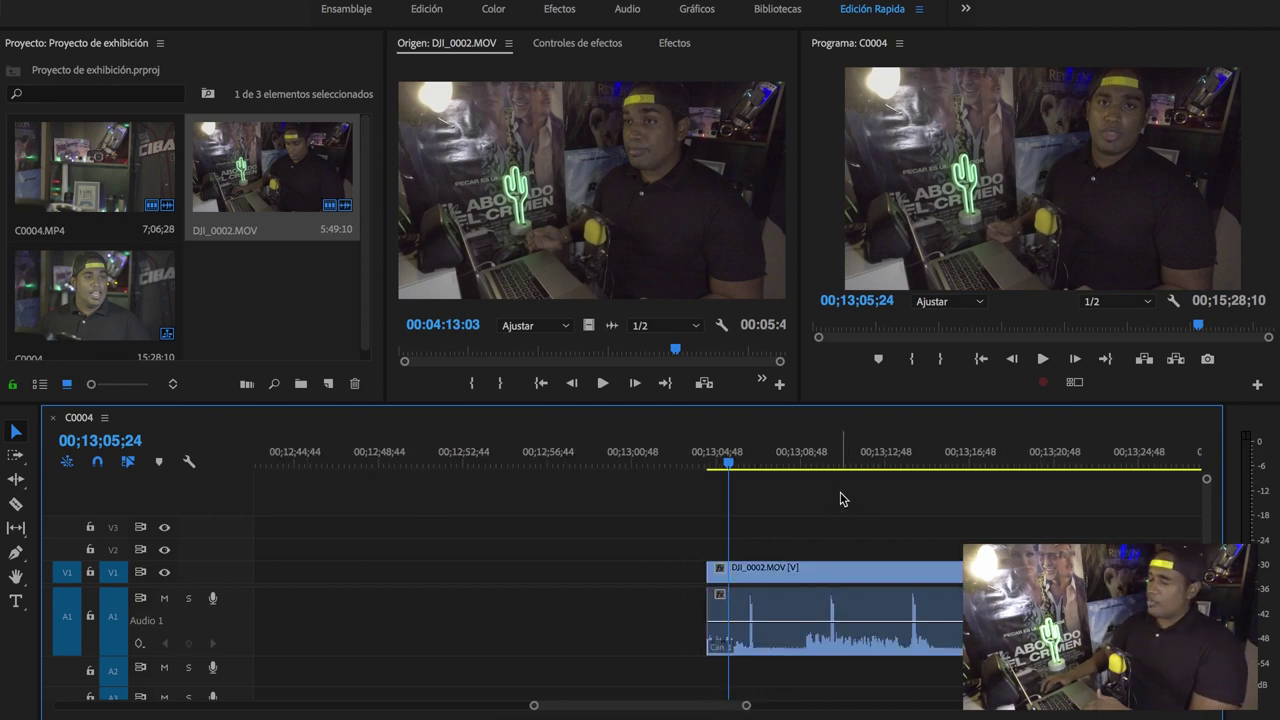
left_click_drag(790, 462, 803, 462)
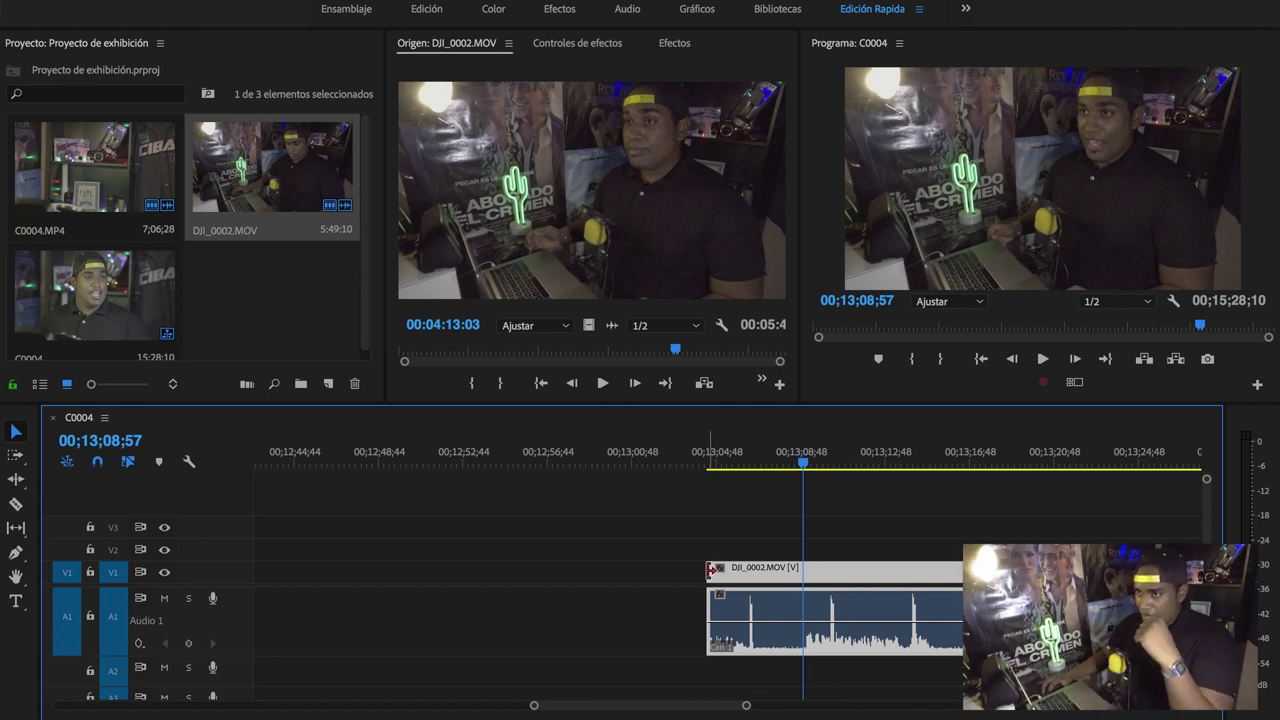
left_click_drag(711, 569, 804, 572)
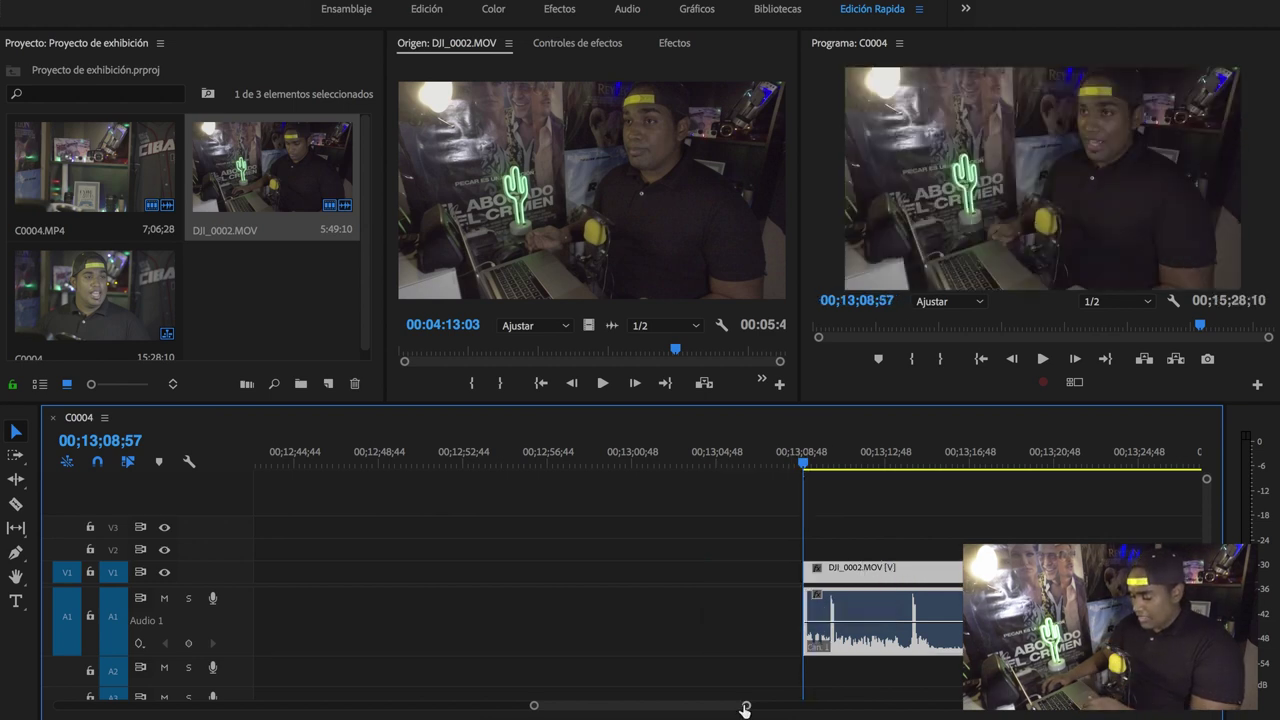
left_click_drag(745, 708, 920, 706)
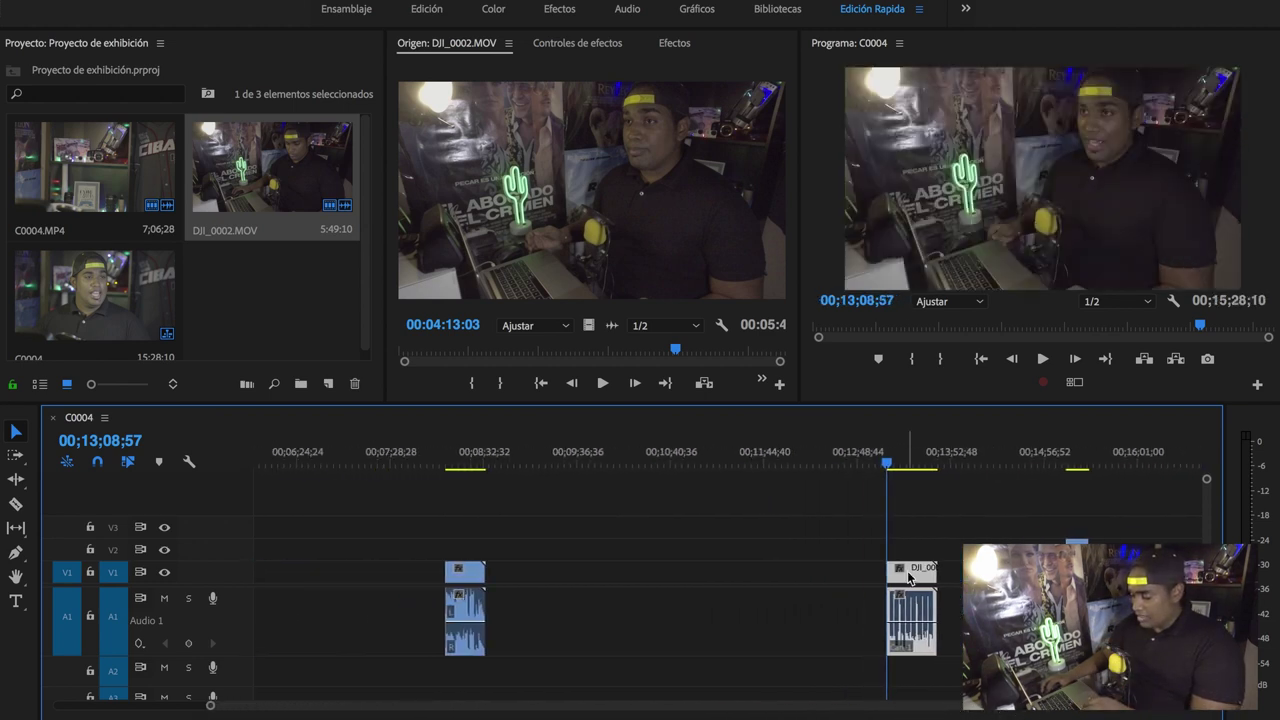
- Move the DJI_0002 clip earlier, with its video on V2 and audio on A2
left_click_drag(909, 577, 567, 590)
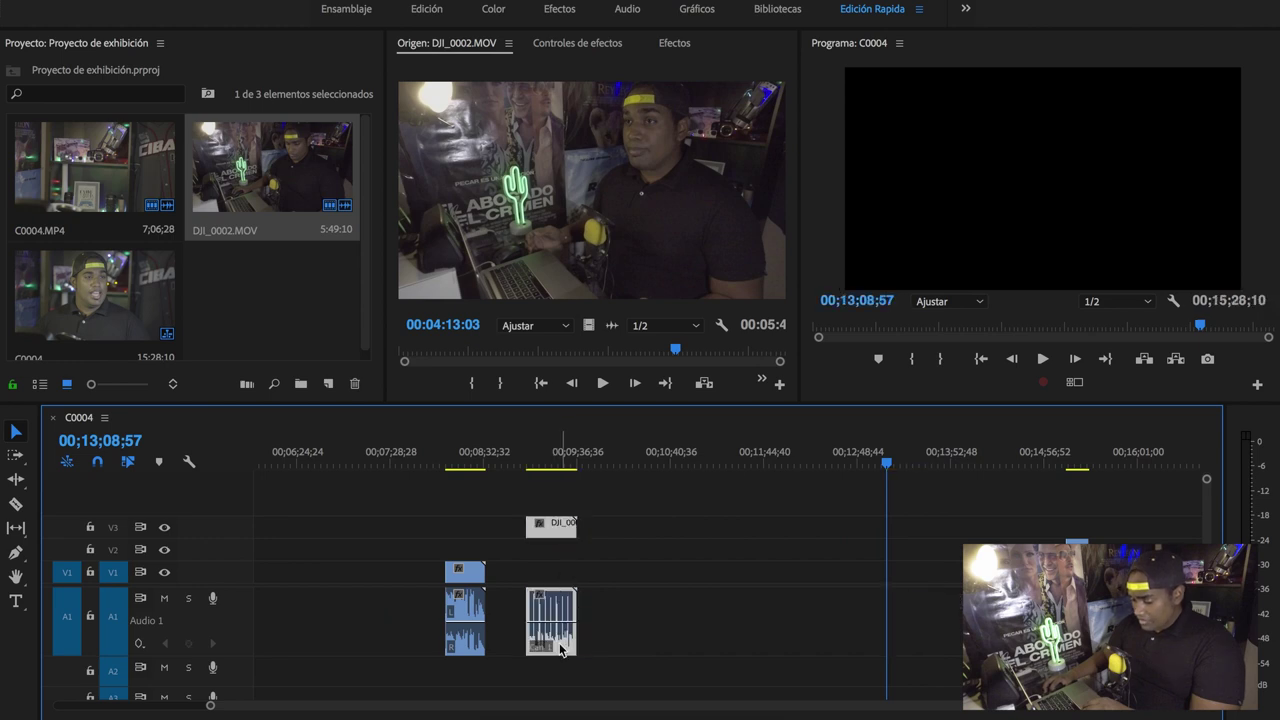
left_click_drag(560, 660, 563, 679)
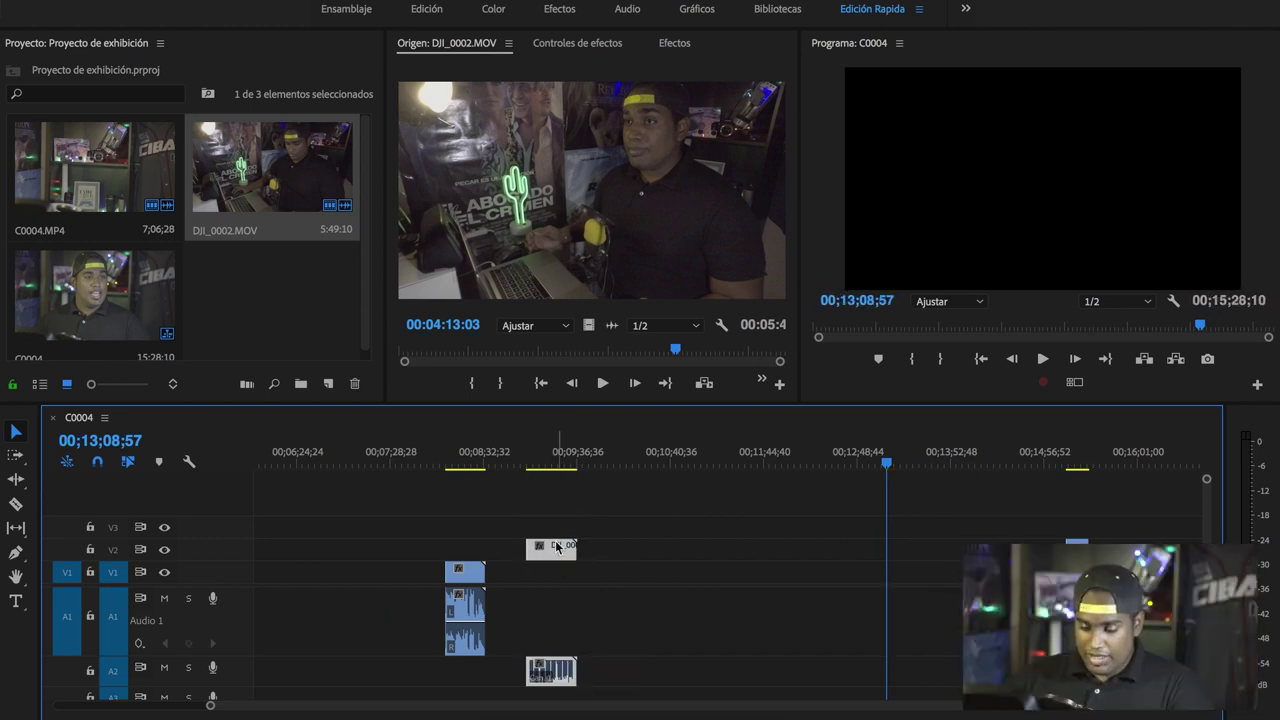
left_click_drag(557, 533, 476, 555)
left_click(450, 467)
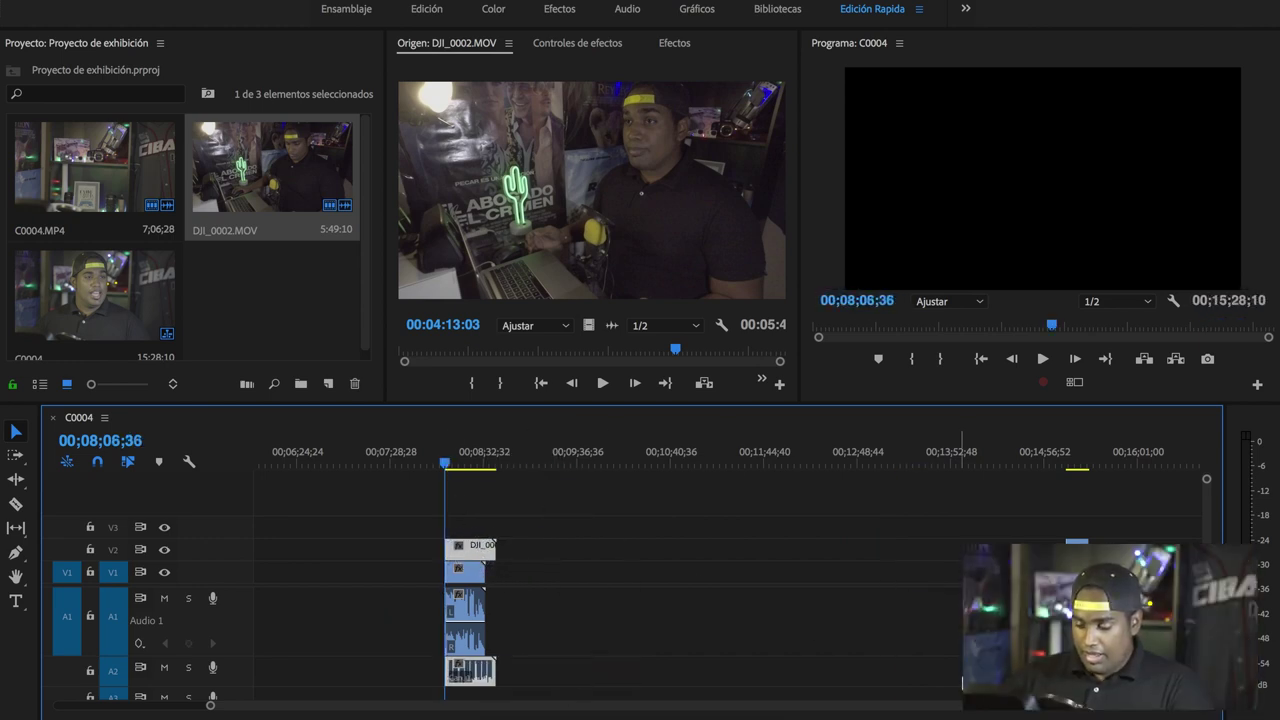
- Zoom in and align DJI_0002's start with C0004.MP4's start at about 00;08;07;02
key("=")
key("=")
key("=")
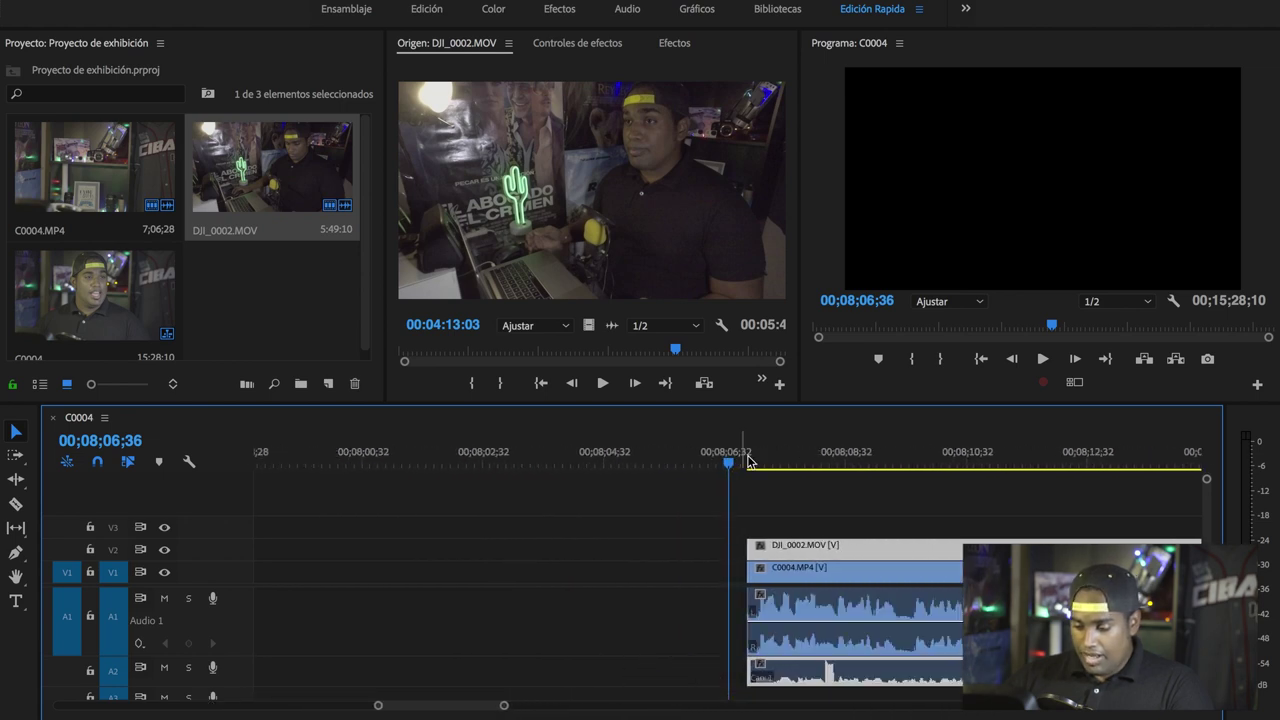
left_click(754, 455)
mouse_move(807, 548)
left_mouse_down()
mouse_move(513, 565)
mouse_move(505, 551)
mouse_move(578, 574)
mouse_move(591, 550)
left_mouse_up()
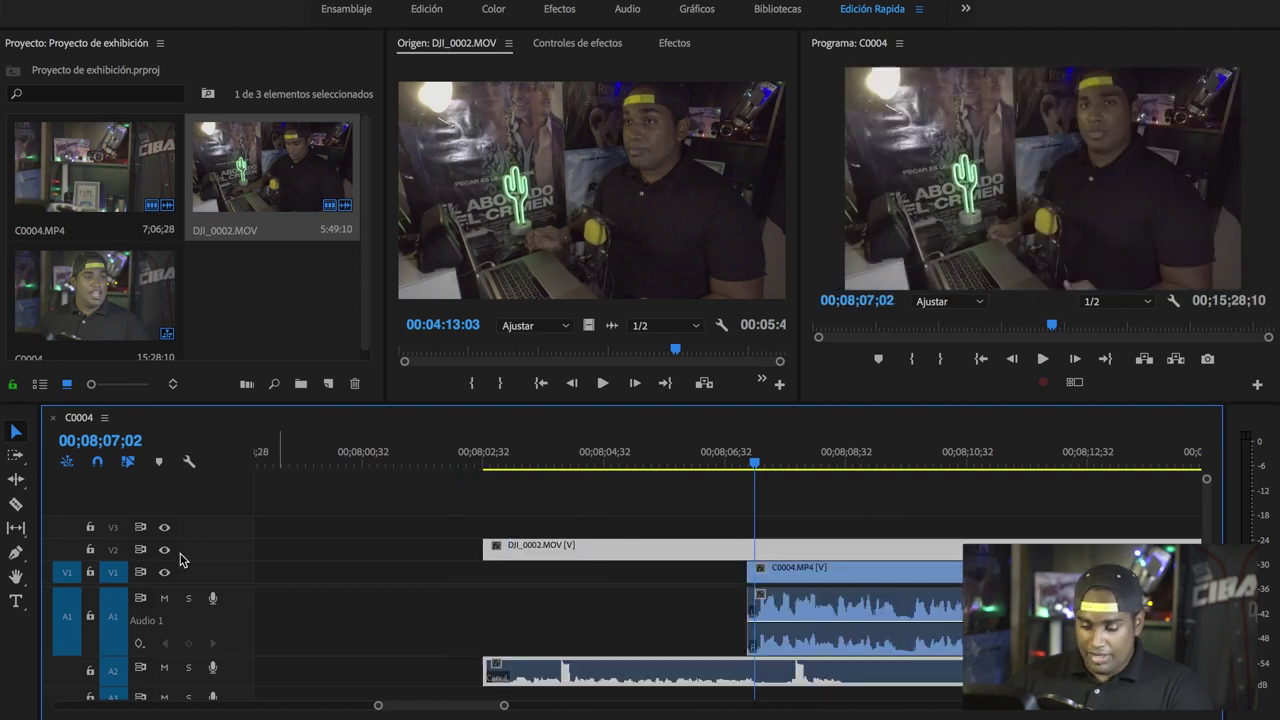
left_click_drag(588, 549, 755, 549)
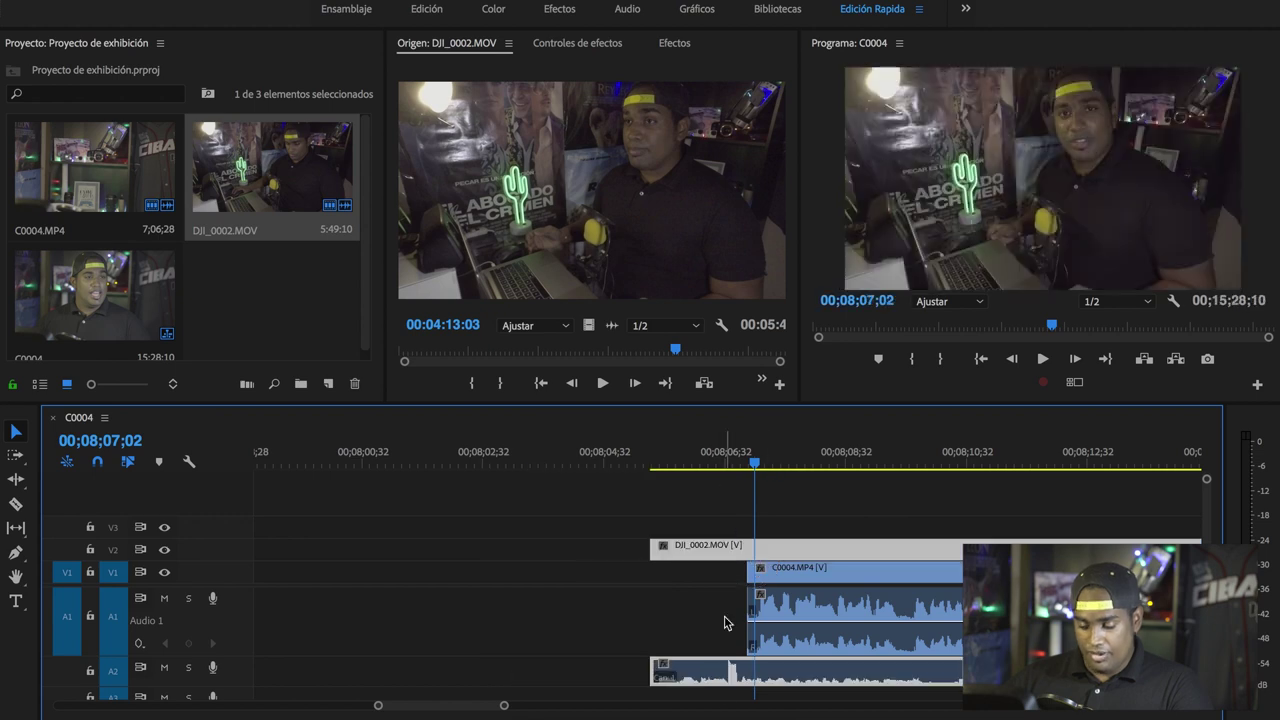
mouse_move(505, 708)
left_mouse_down()
mouse_move(454, 706)
mouse_move(464, 678)
left_mouse_up()
left_click_drag(434, 549, 741, 552)
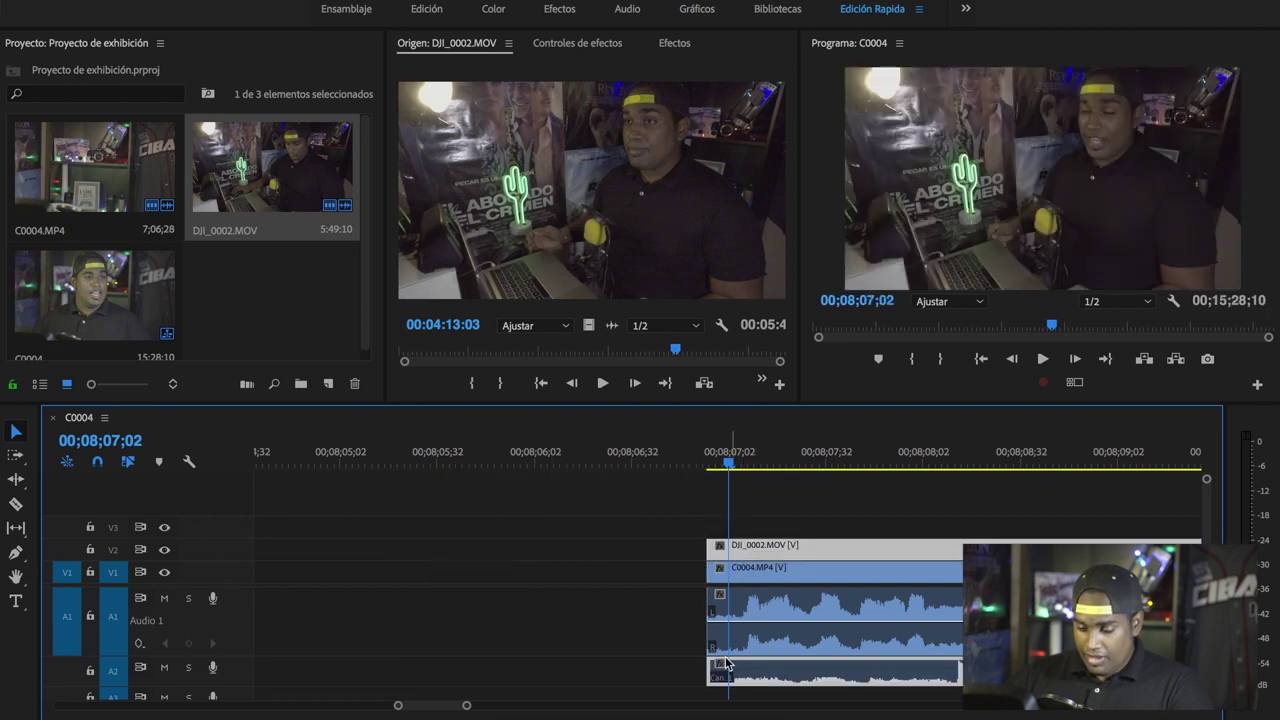
- Expand Audio 2 and nudge DJI_0002 a few frames later until its waveform matches C0004
double_click(245, 650)
double_click(244, 654)
left_click(543, 663)
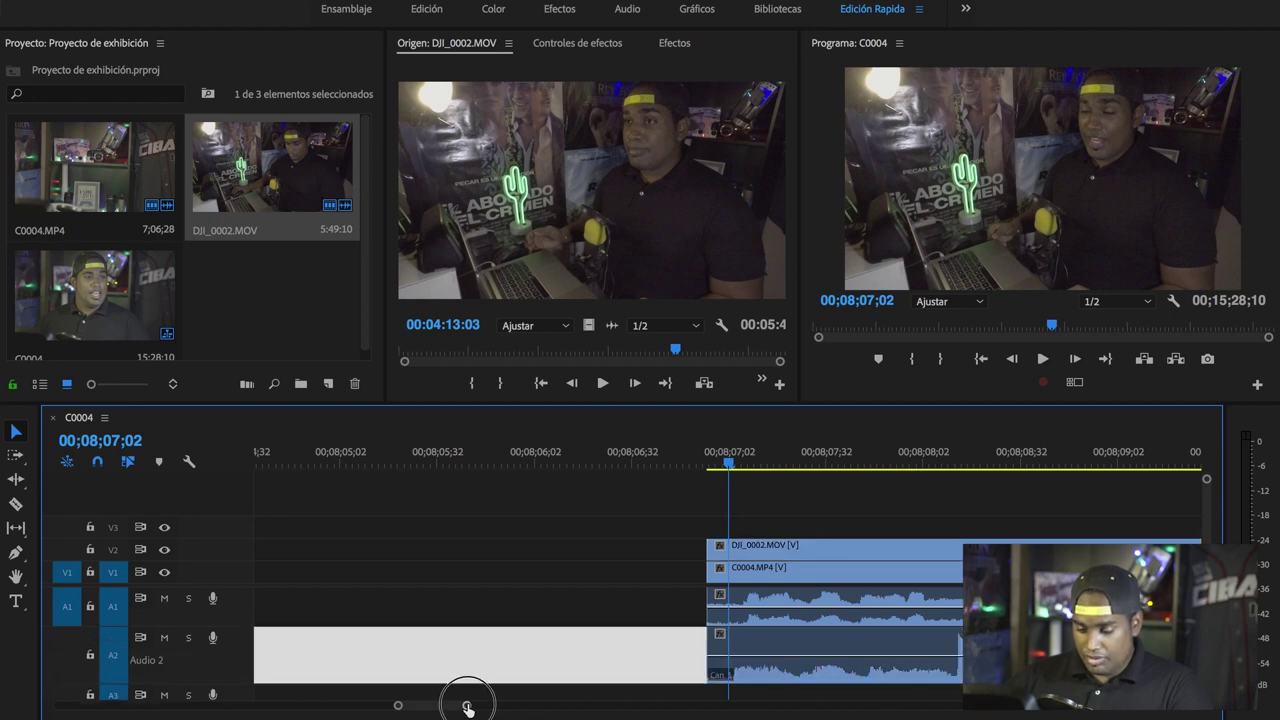
left_click_drag(467, 707, 439, 707)
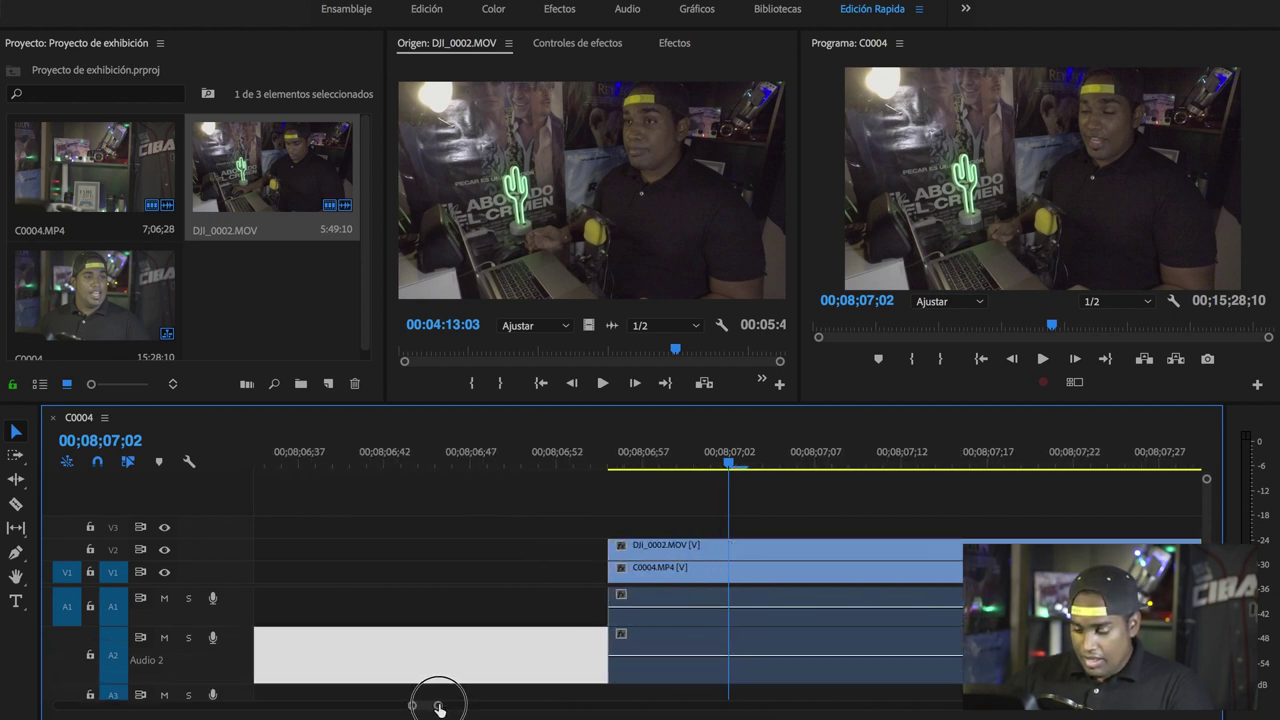
left_click_drag(779, 547, 818, 508)
left_click(798, 458)
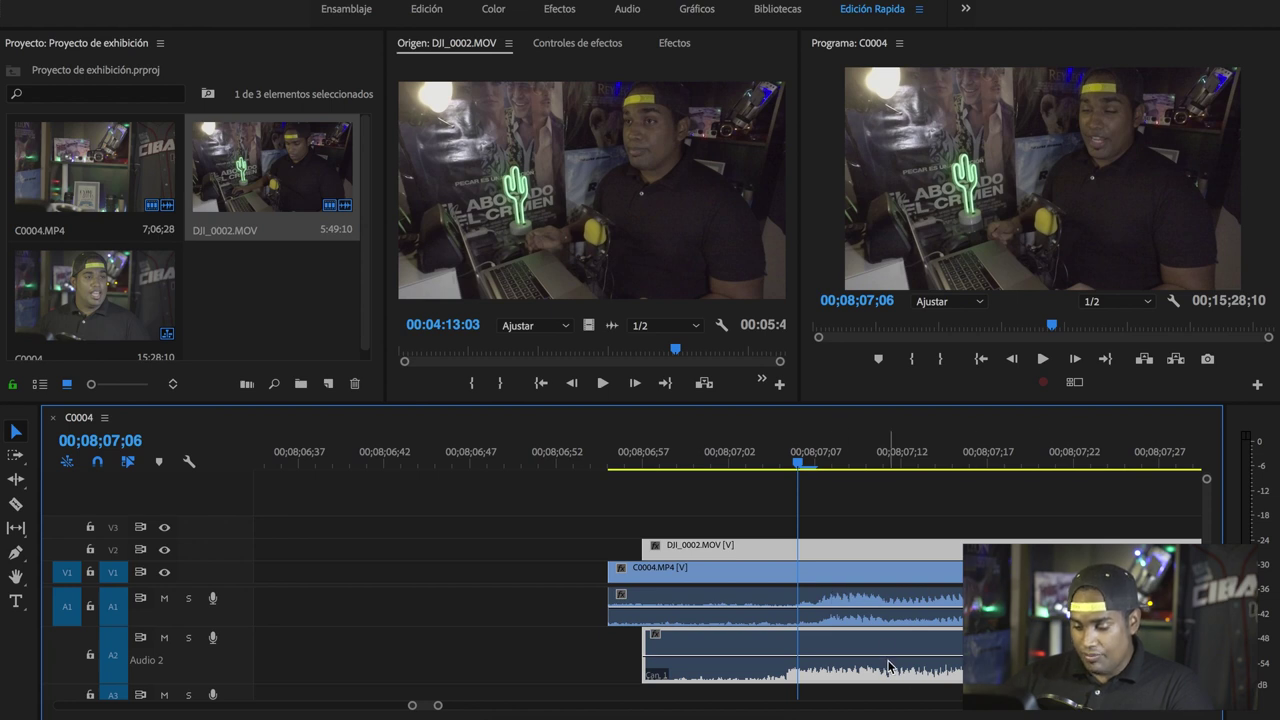
left_click_drag(811, 549, 830, 547)
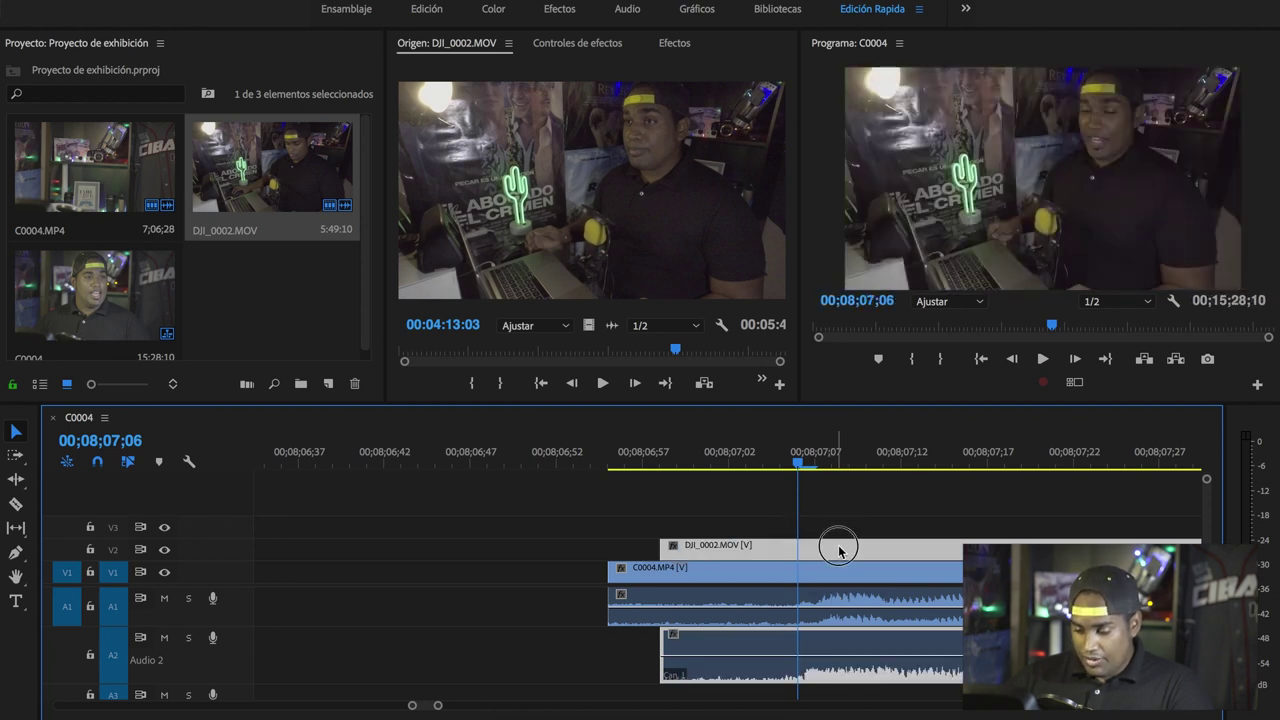
mouse_move(441, 707)
left_mouse_down()
mouse_move(600, 712)
mouse_move(388, 698)
left_mouse_up()
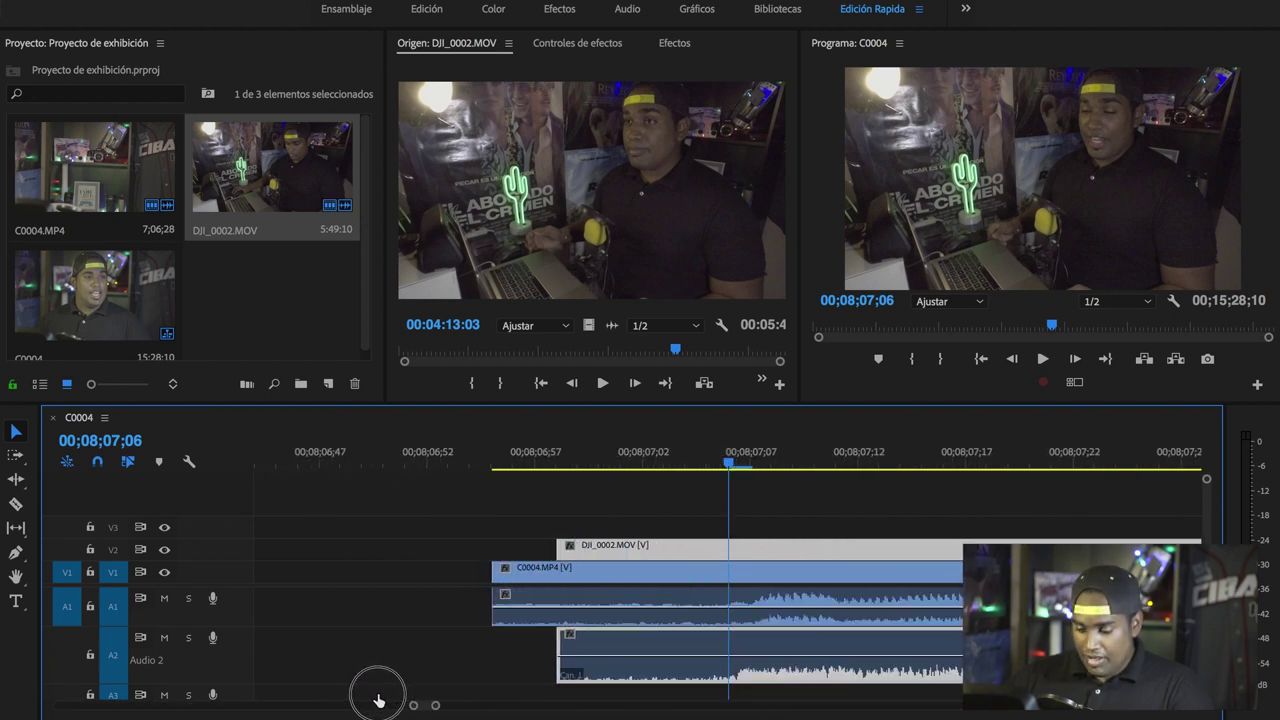
left_click_drag(388, 698, 366, 692)
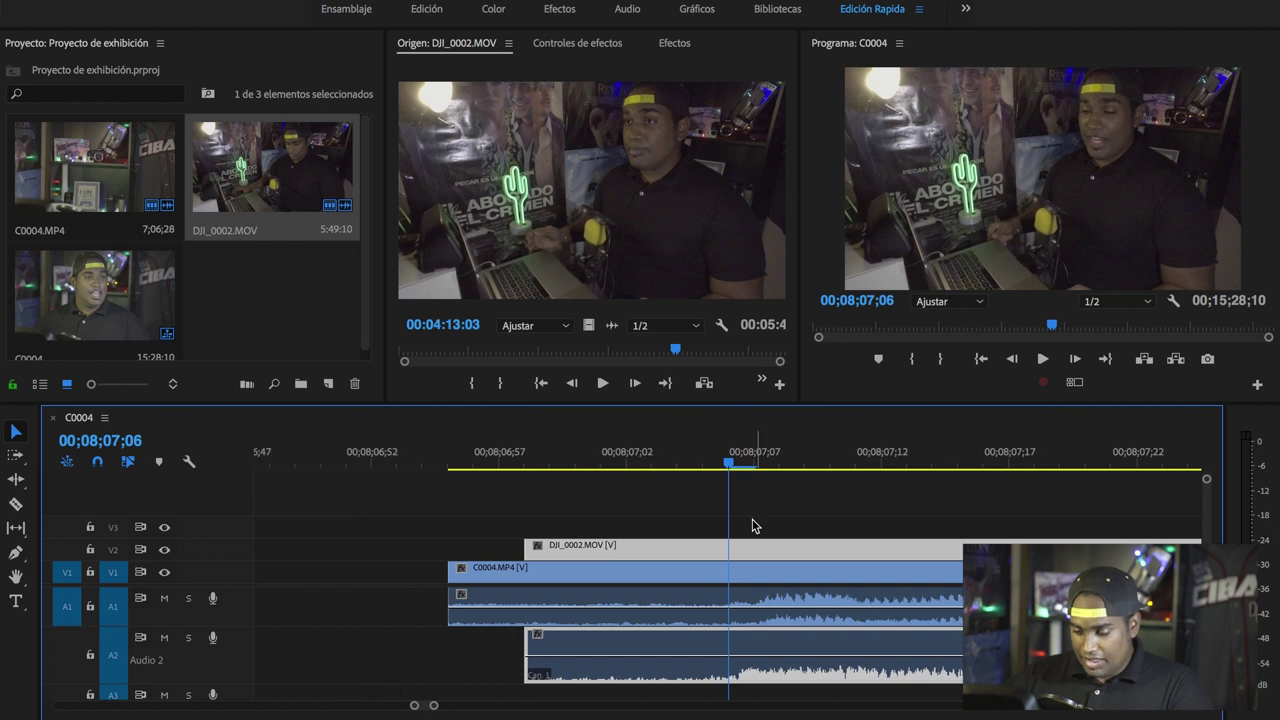
left_click(577, 534)
left_click(744, 669)
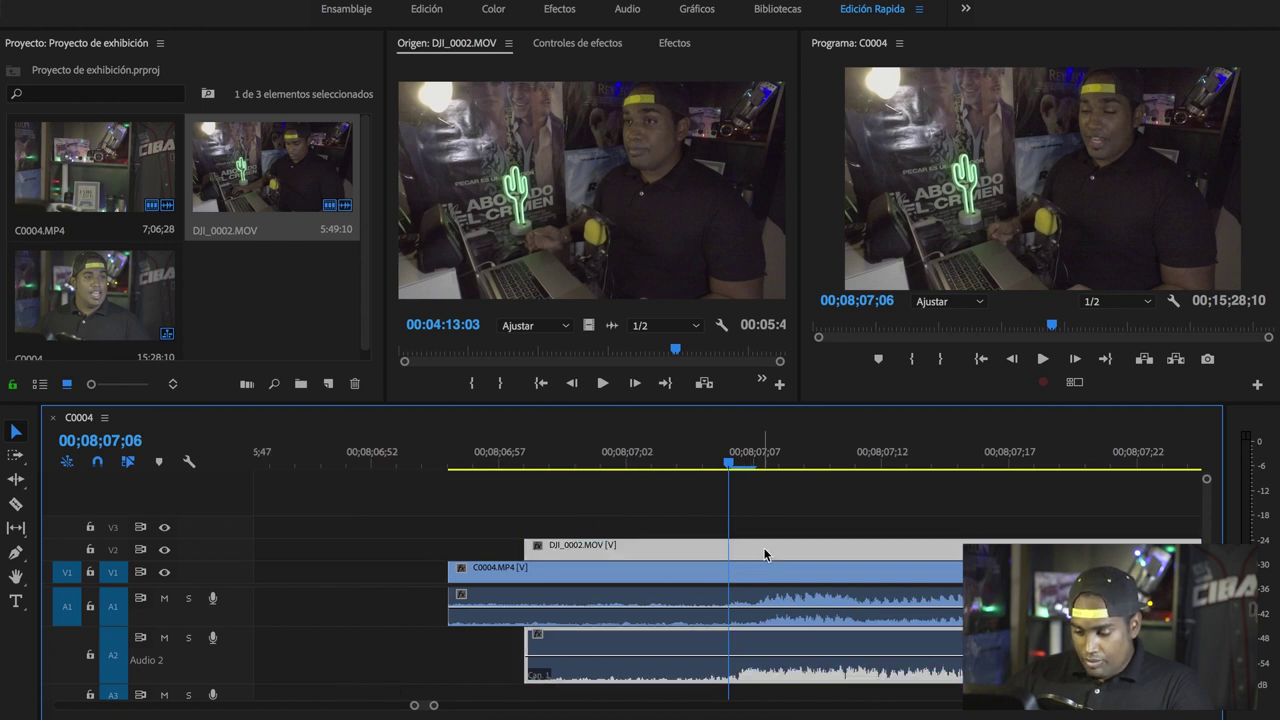
left_click_drag(763, 557, 786, 552)
- Trim C0004.MP4's head to start with DJI_0002 near 00;08;07;07 and play back to check sync
left_click(756, 464)
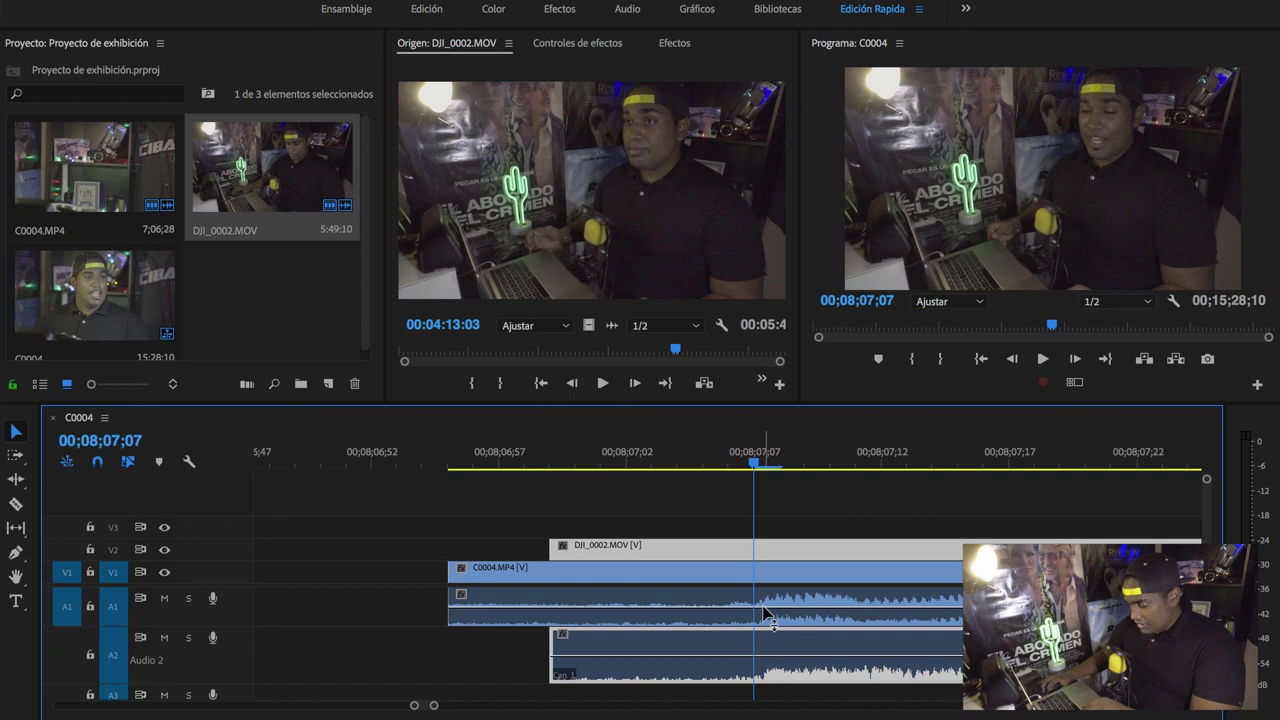
left_click_drag(766, 462, 626, 462)
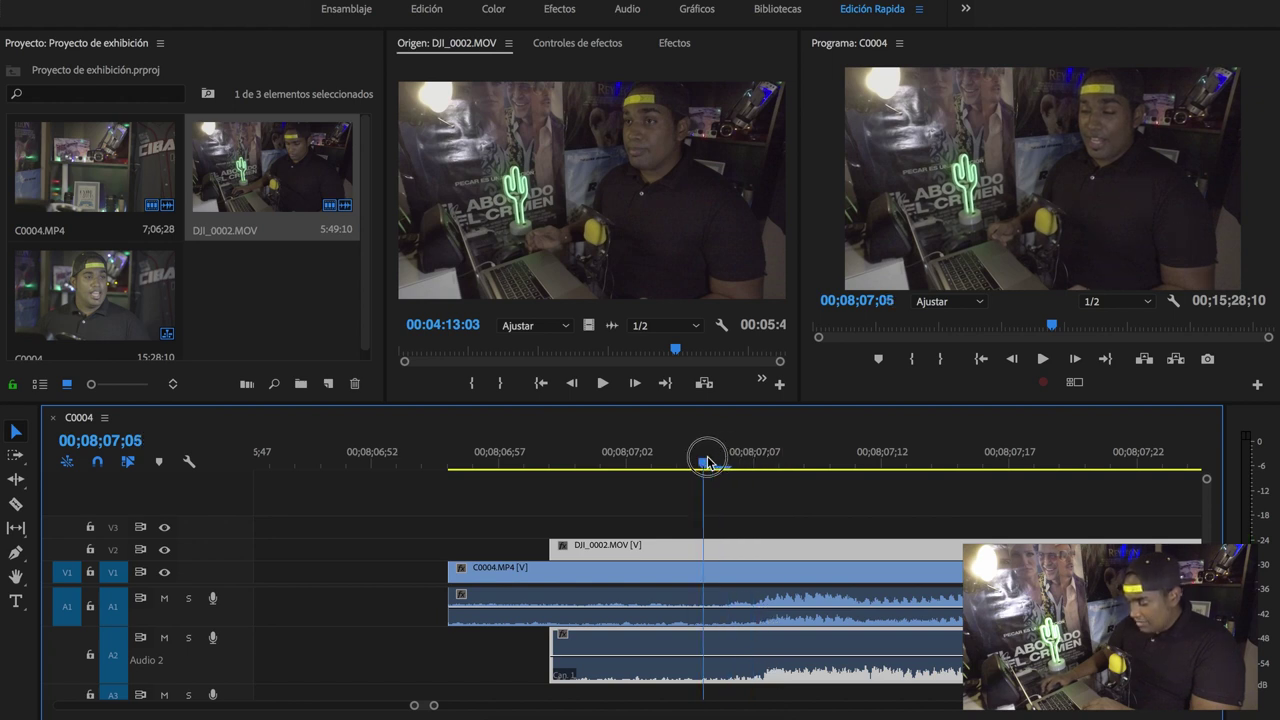
left_click_drag(452, 570, 578, 572)
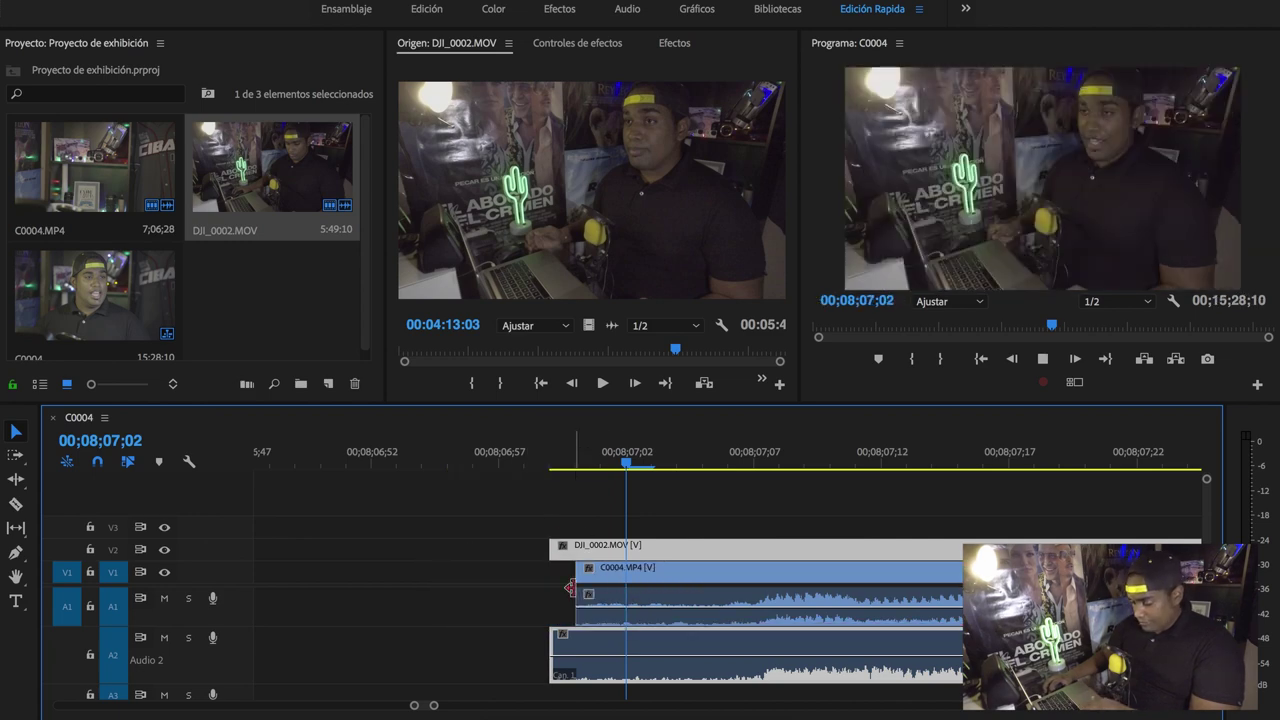
key("space")
left_click(555, 575)
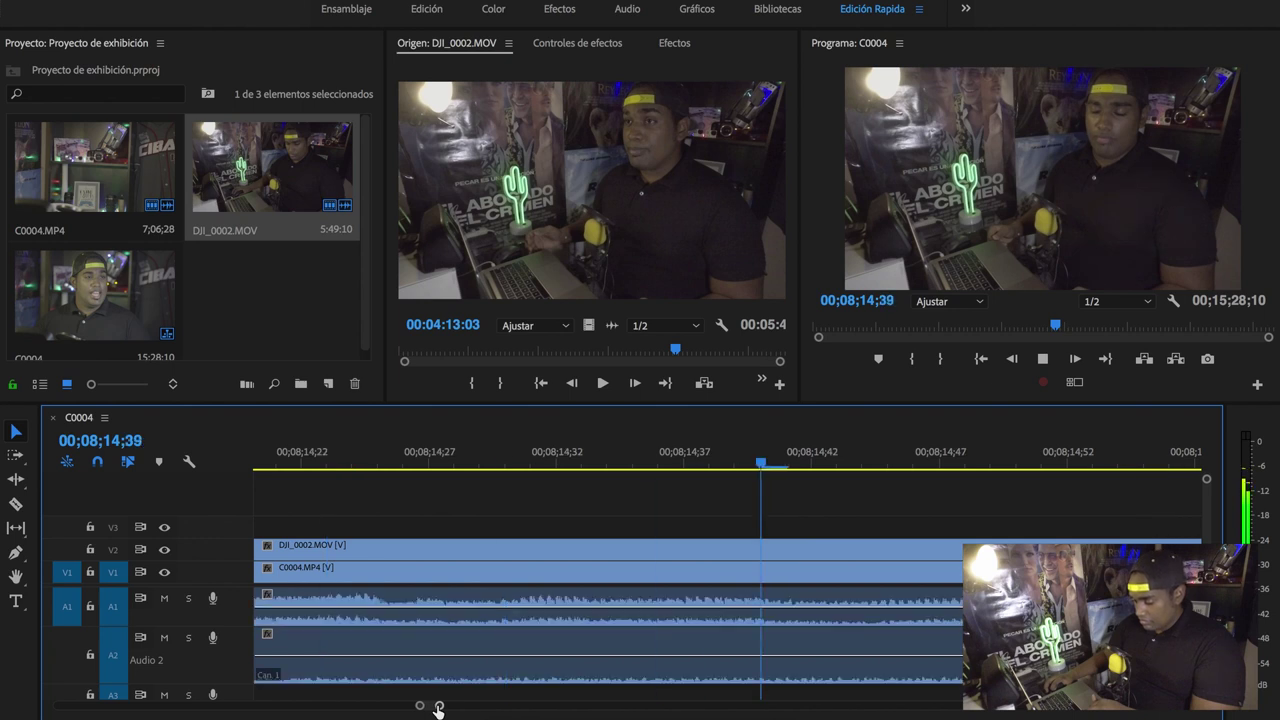
- Zoom the timeline out to fit the whole C0004 sequence in view
left_click_drag(438, 706, 553, 712)
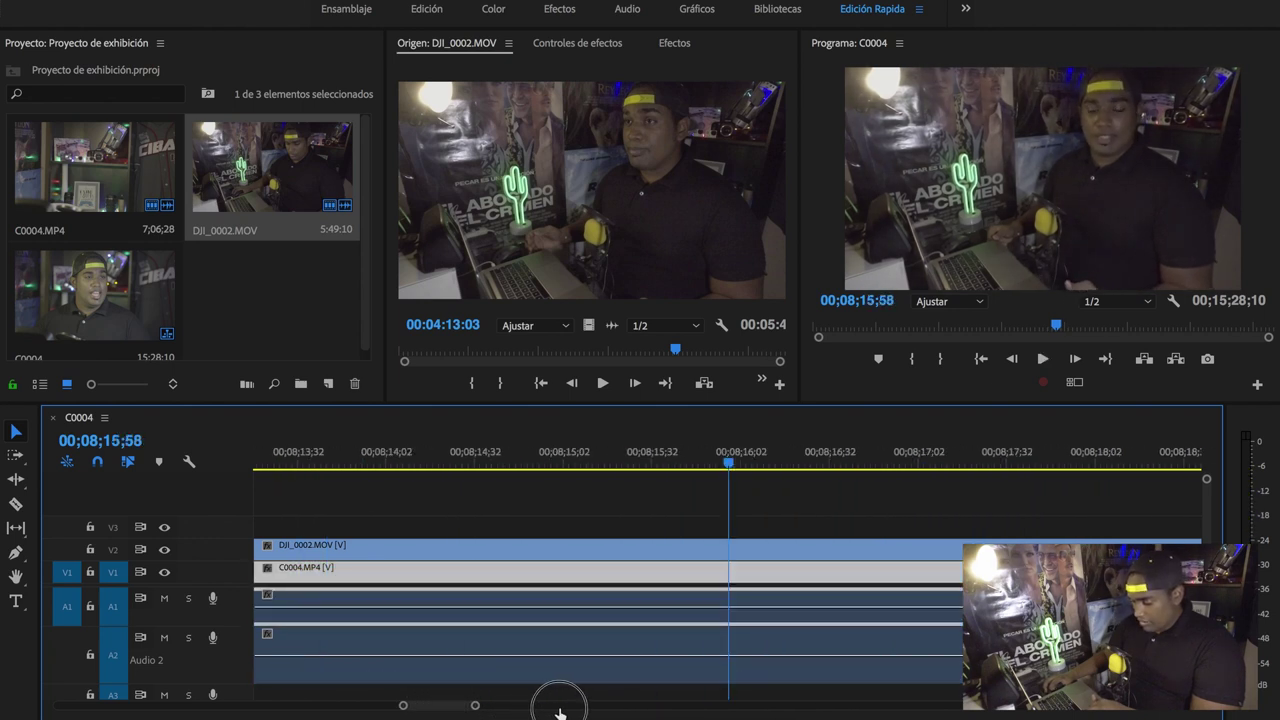
key("minus")
key("minus")
key("minus")
left_click(621, 462)
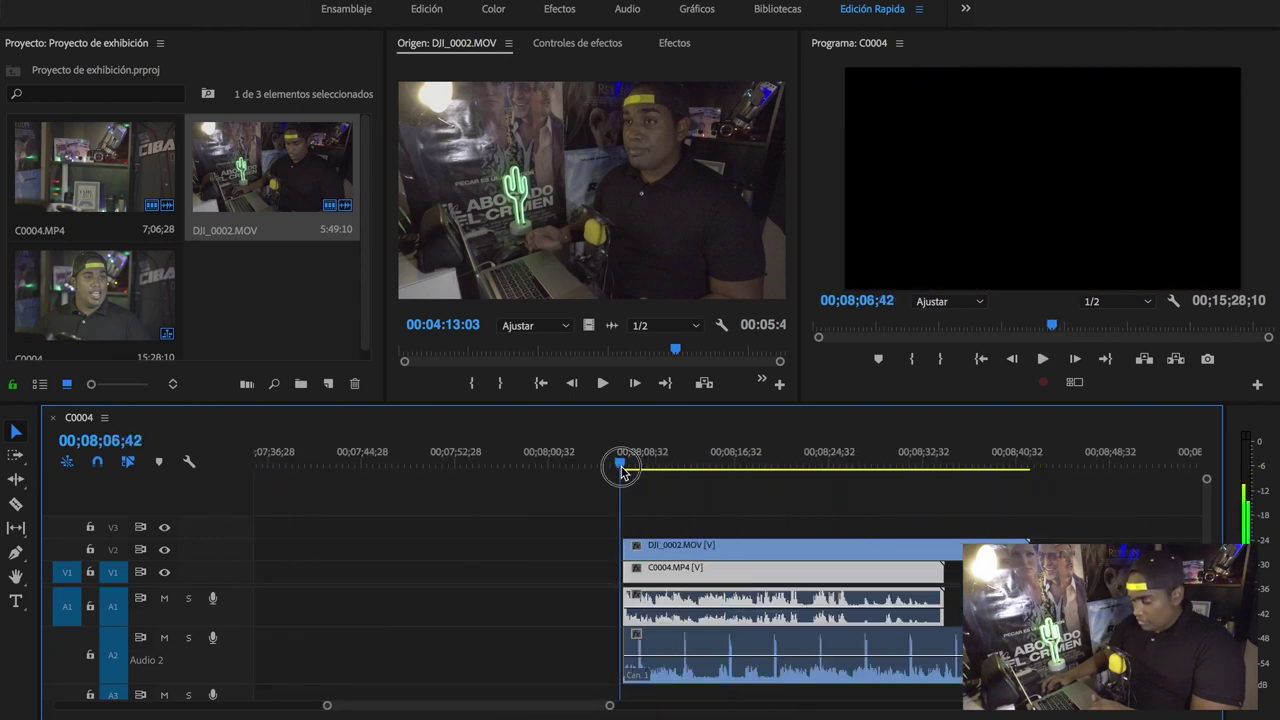
left_click(615, 707)
left_click_drag(657, 706, 664, 706)
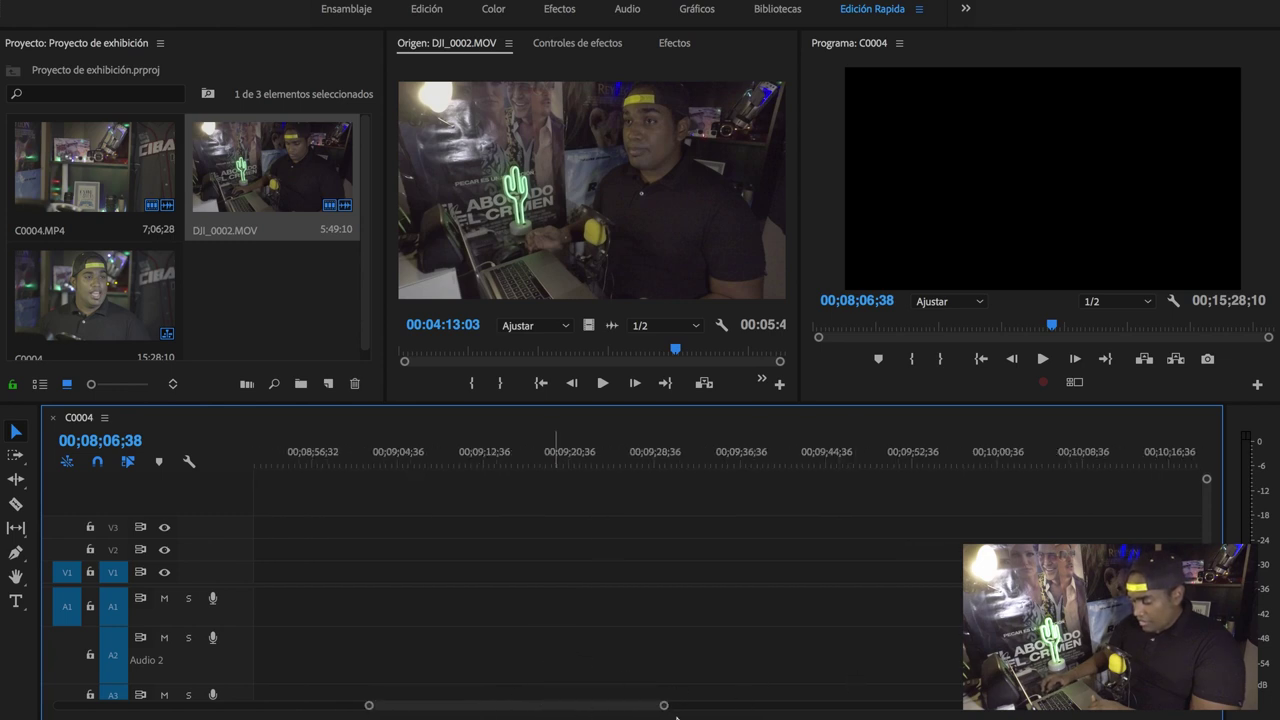
left_click_drag(646, 706, 520, 706)
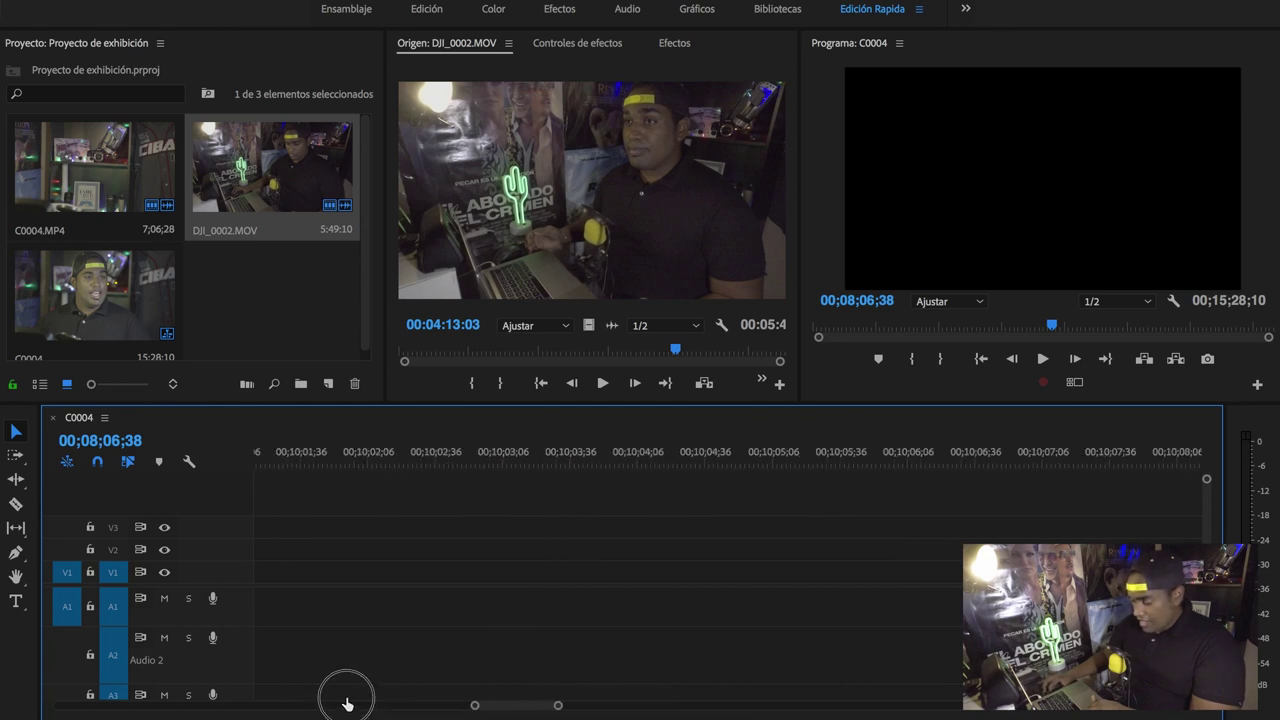
key("backslash")
left_click(331, 452)
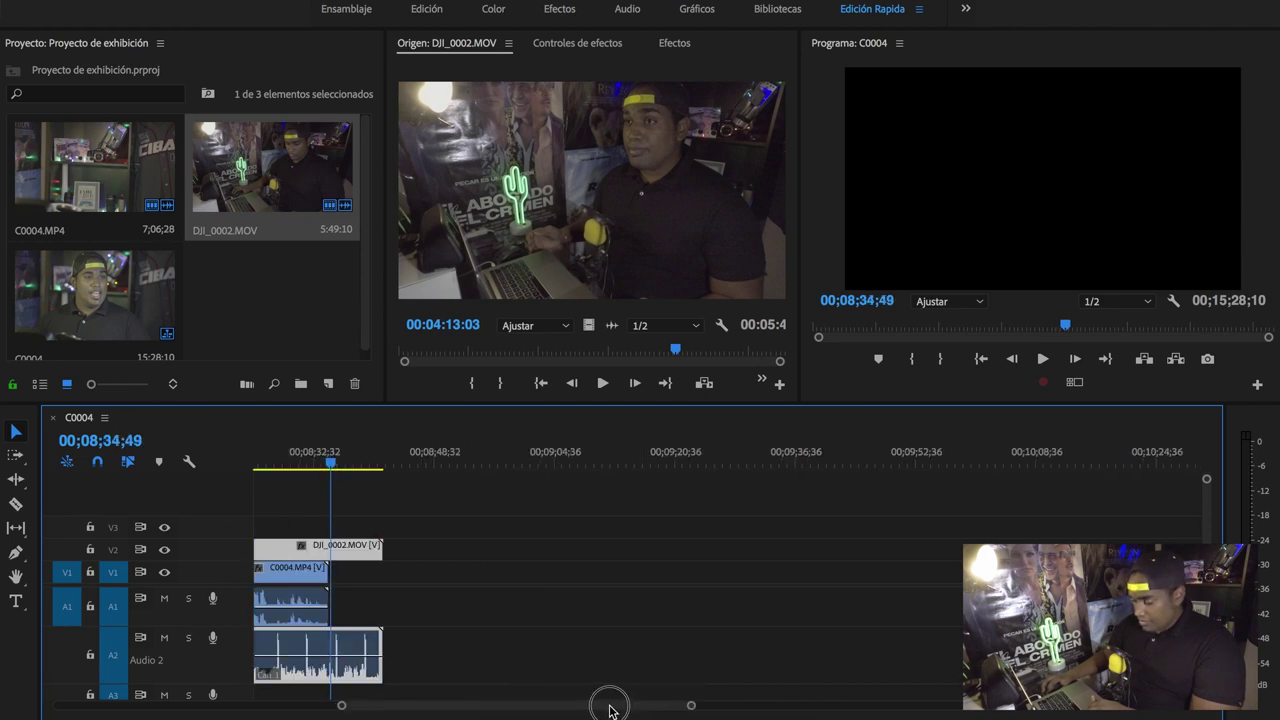
- Trim DJI_0002.MOV's end back so it ends together with C0004.MP4
left_click_drag(582, 706, 558, 706)
scroll(558, 594, "up", 5)
left_click_drag(1025, 456, 984, 456)
key("equal")
key("minus")
left_click_drag(997, 540, 938, 540)
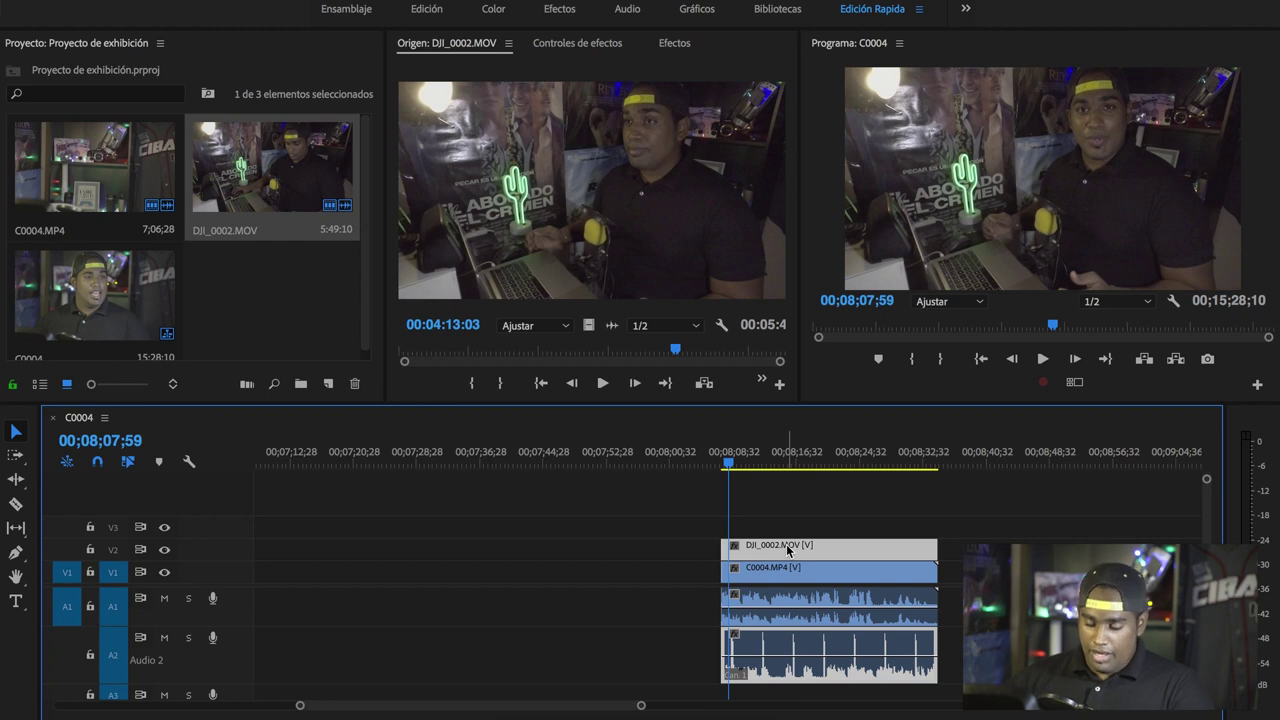
scroll(600, 705, "down", 5)
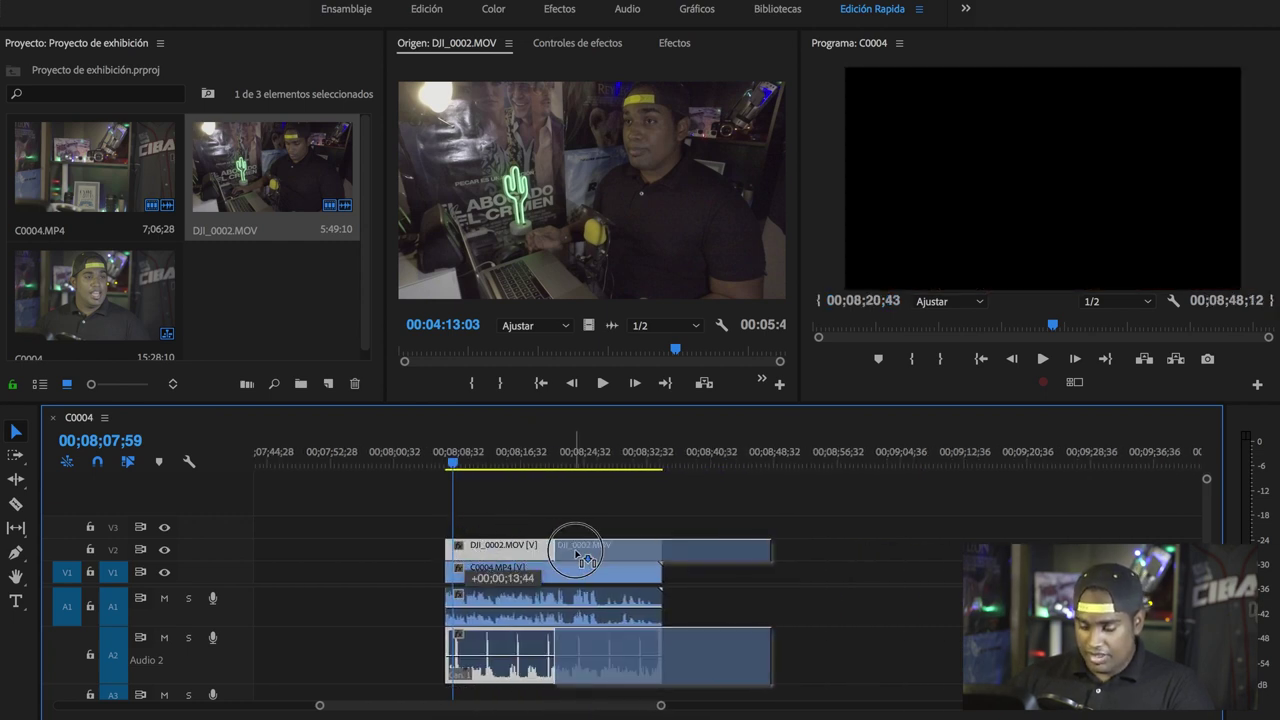
- Hide V2's output to preview the C0004 angle, then place a copy of C0004.MP4 later on V1
left_click_drag(468, 548, 458, 550)
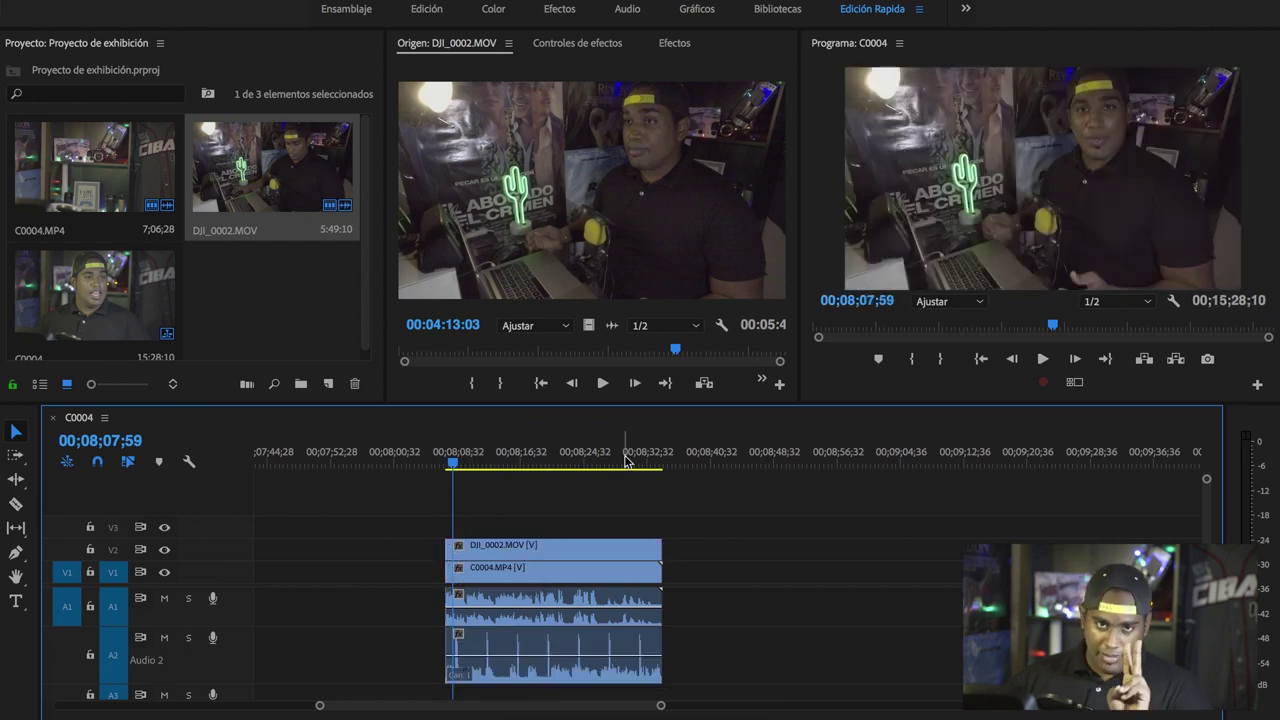
left_click(165, 550)
left_click(476, 451)
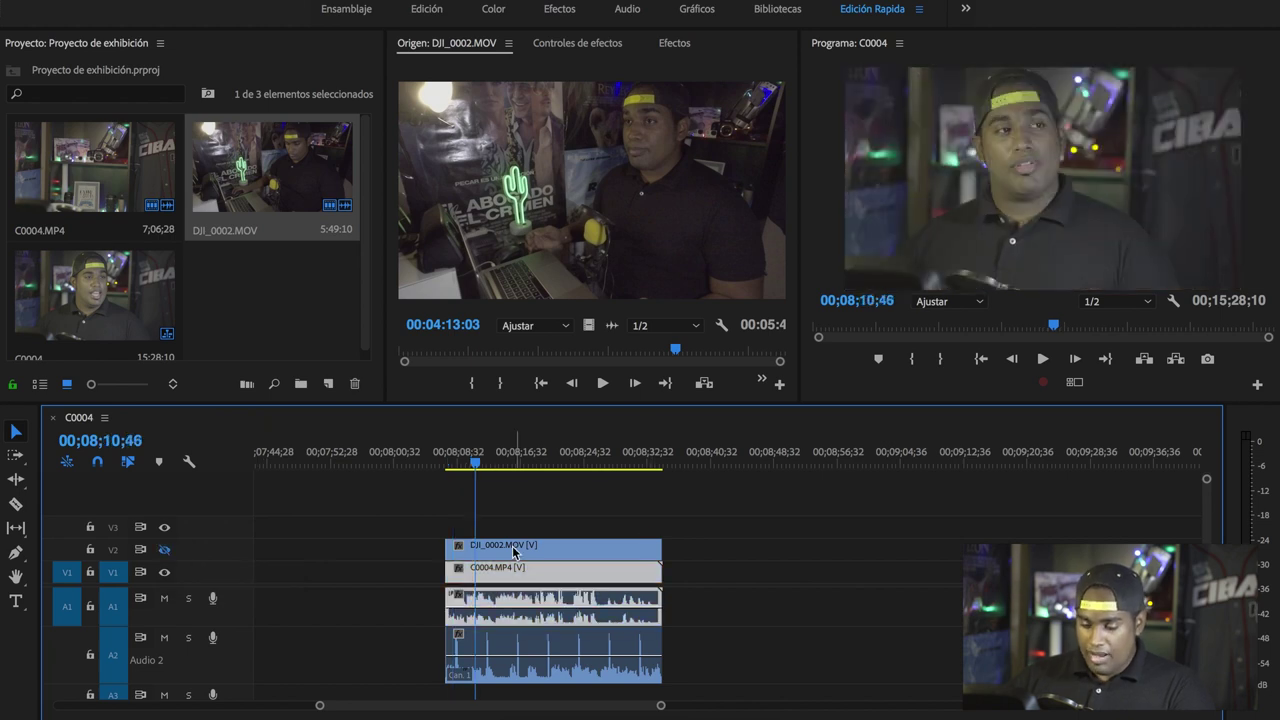
left_click(543, 457)
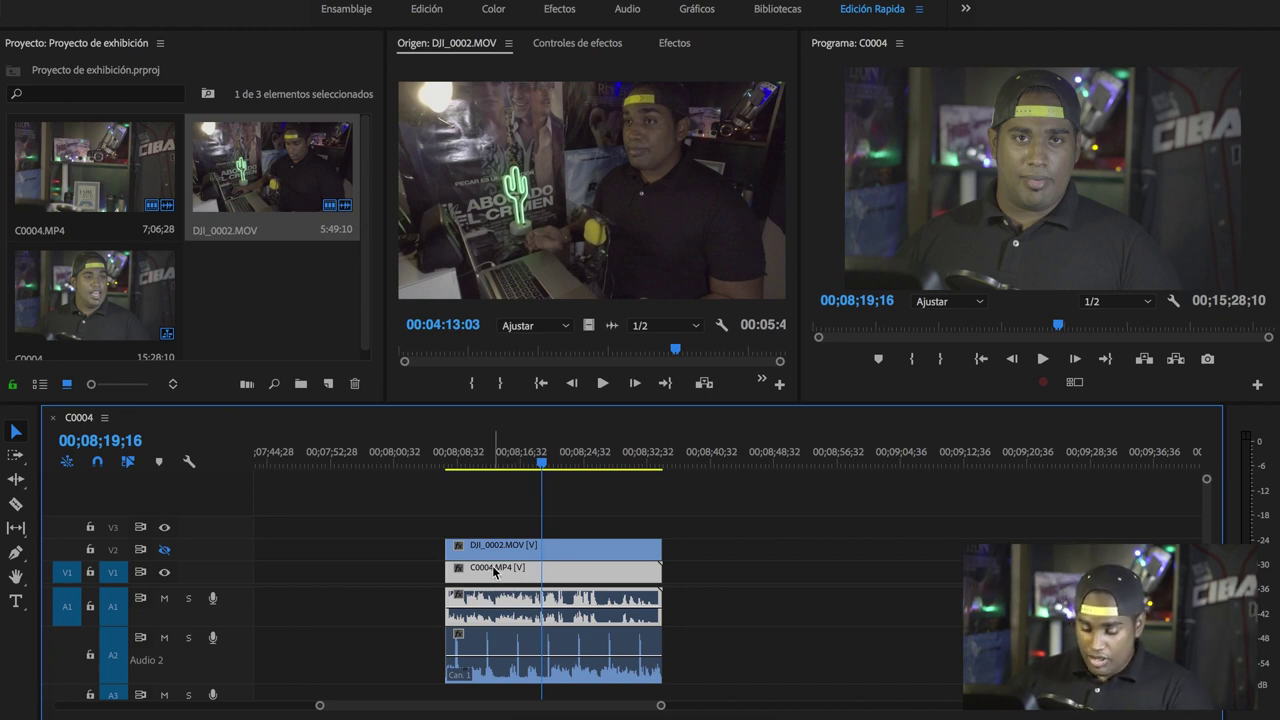
left_click_drag(475, 577, 812, 571)
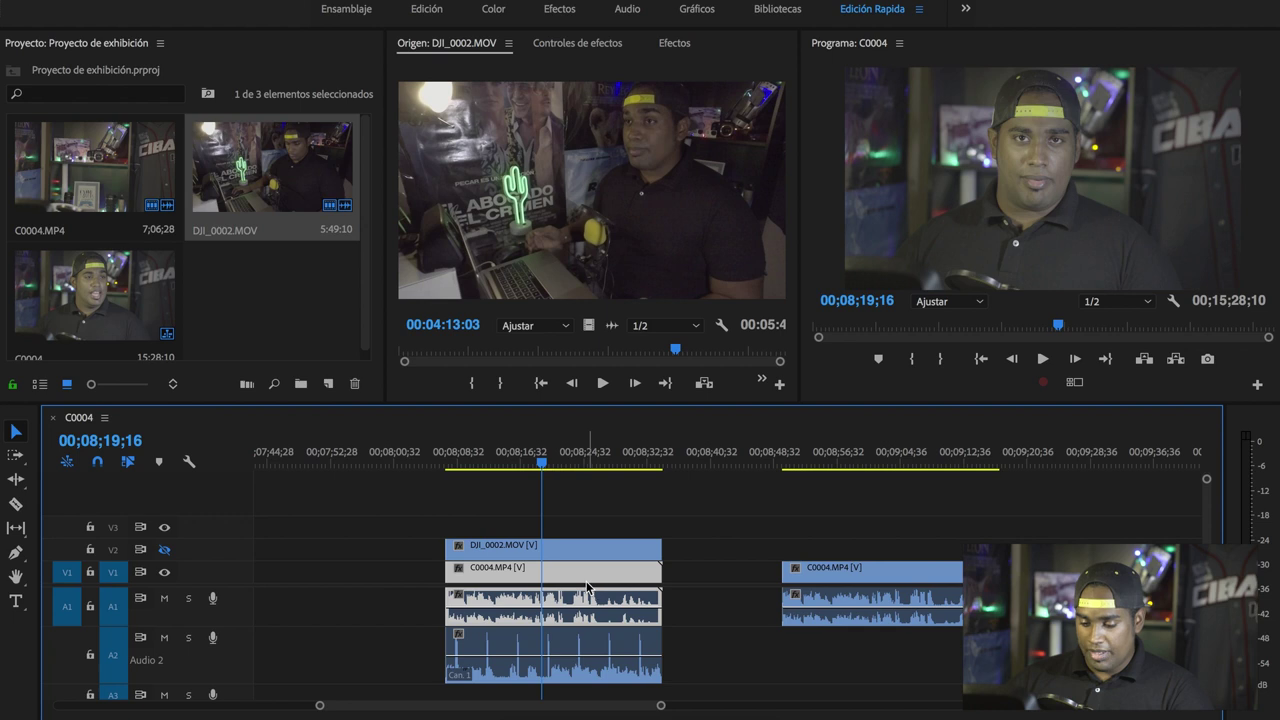
- Set the second C0004.MP4 clip's Scale to 199 and Position Y to 841 for a face close-up
left_click(832, 580)
left_click(840, 465)
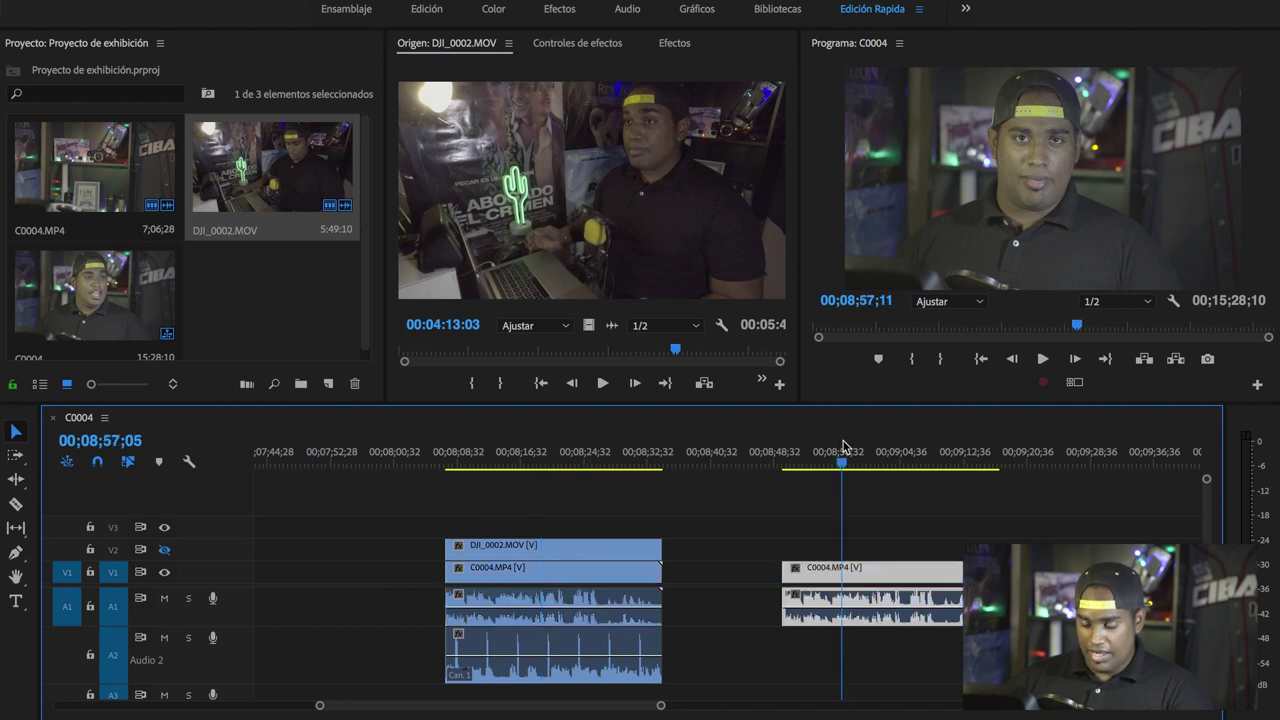
left_click(908, 528)
left_click(897, 577)
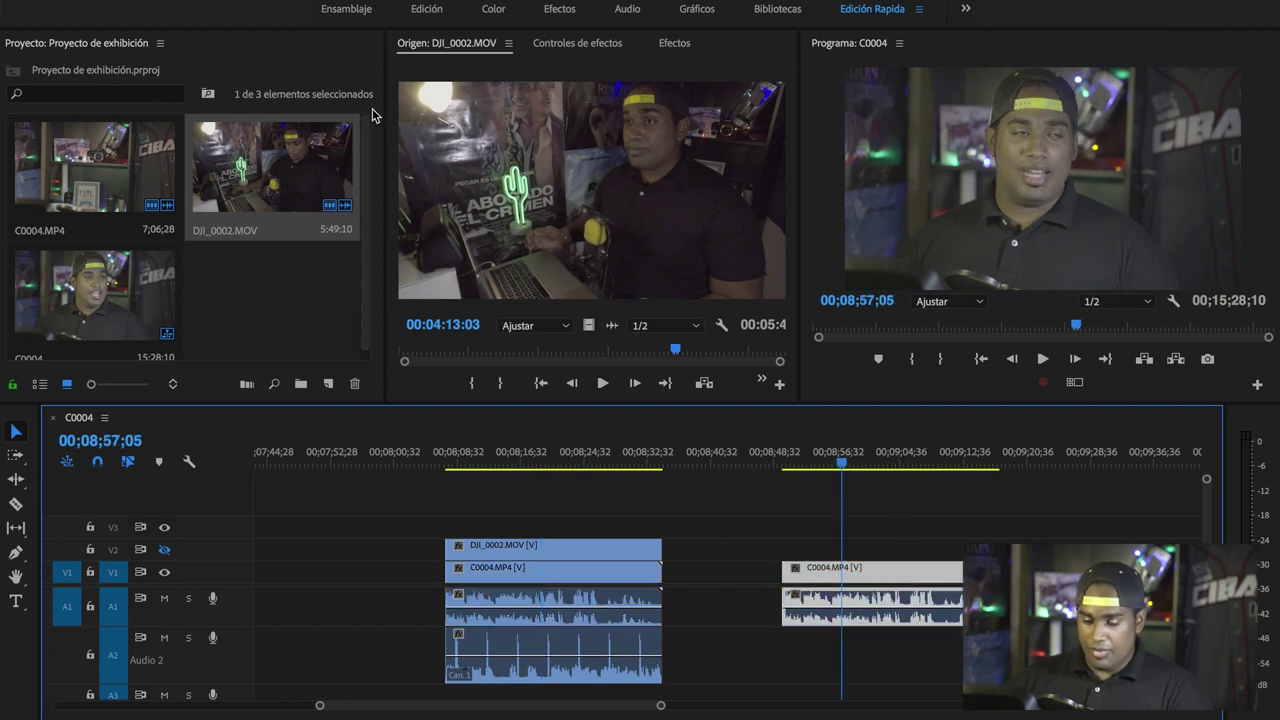
left_click(594, 44)
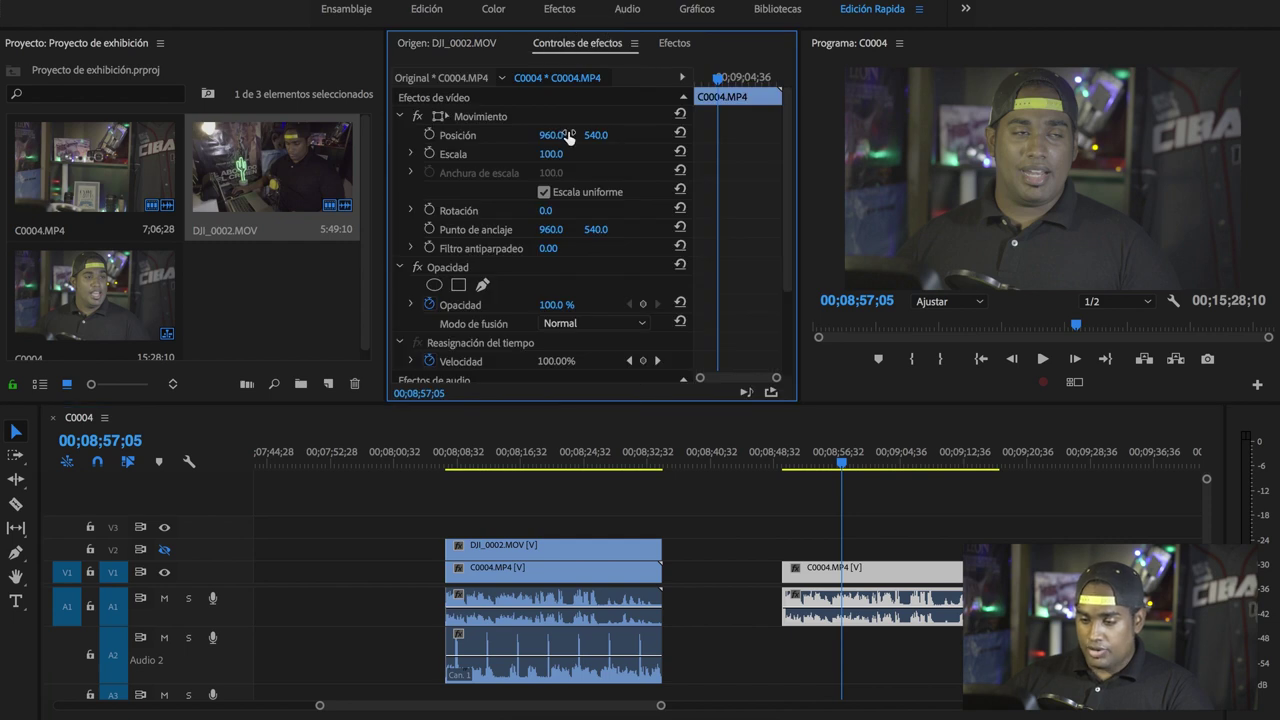
left_click_drag(557, 160, 549, 150)
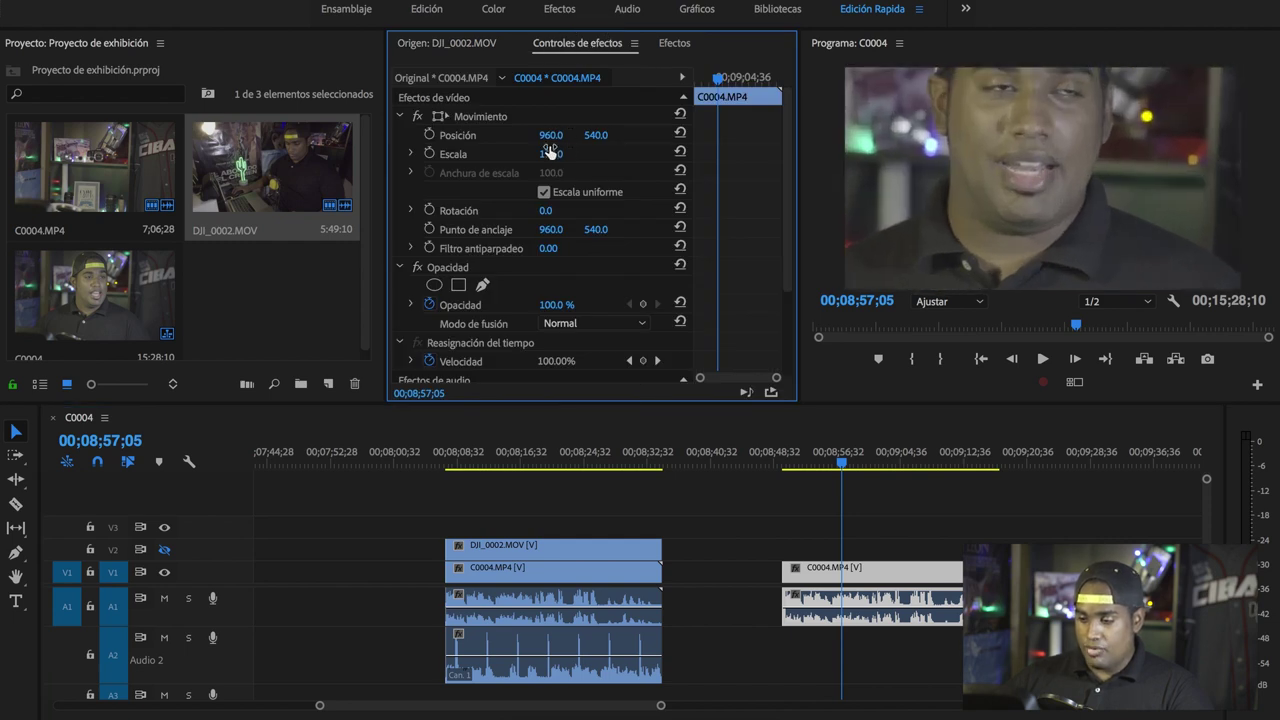
left_click_drag(590, 135, 603, 165)
- Shrink the Audio 2 track and drag the close-up clip up above the DJI clip
left_click_drag(852, 473, 861, 468)
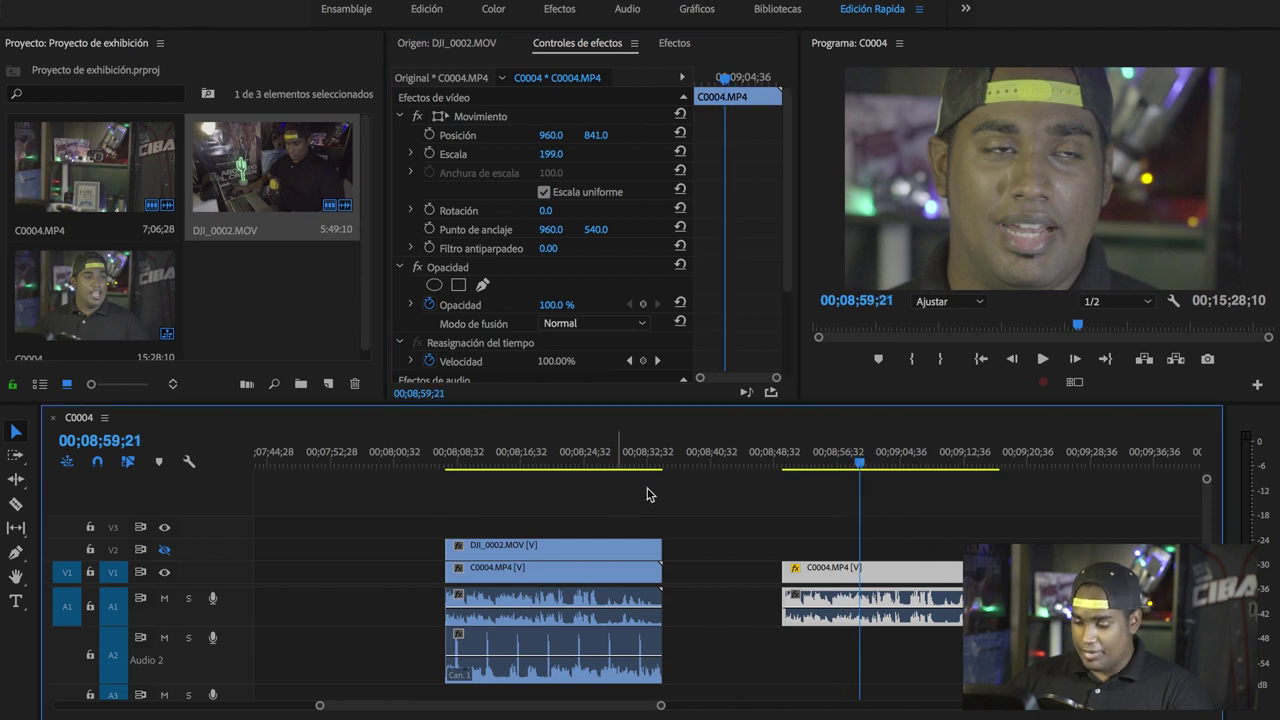
left_click_drag(237, 685, 231, 646)
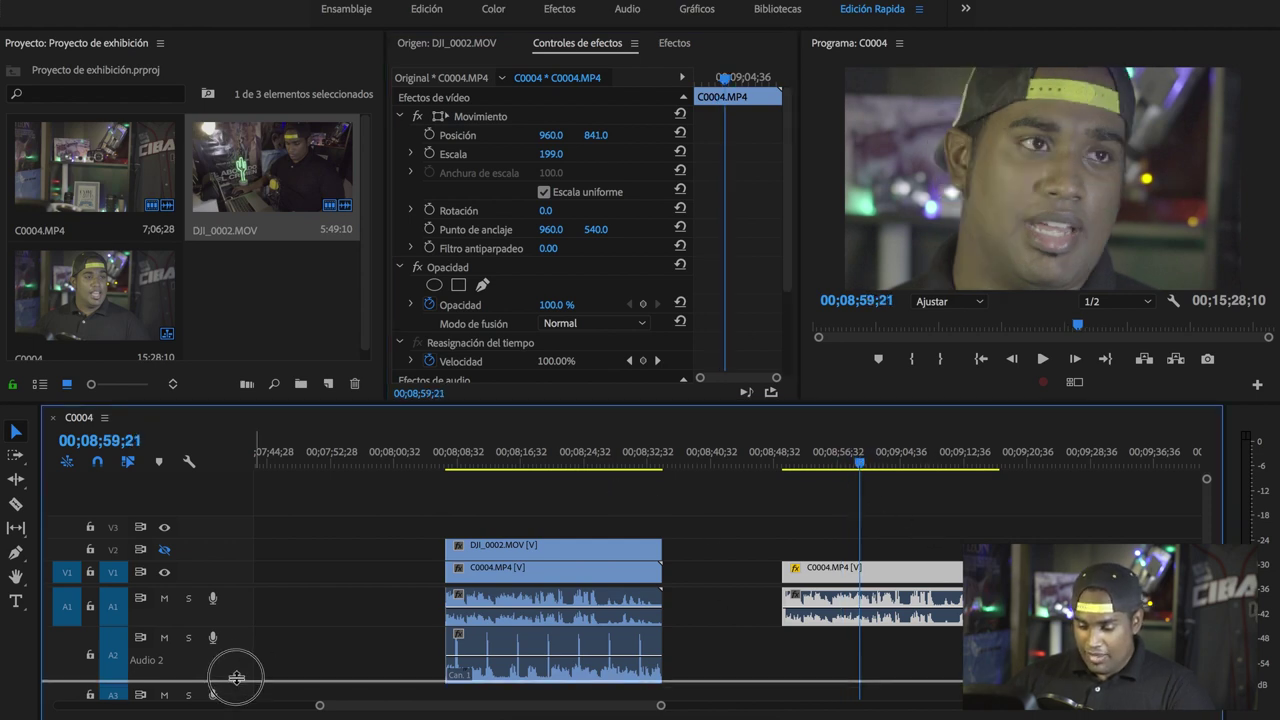
left_click_drag(232, 622, 232, 608)
mouse_move(815, 568)
left_mouse_down()
mouse_move(815, 540)
mouse_move(843, 519)
mouse_move(510, 525)
left_mouse_up()
- Drop the close-up clip on V3 at 00;08;08 over the DJI and wide C0004 clips
left_click(497, 460)
left_click(164, 527)
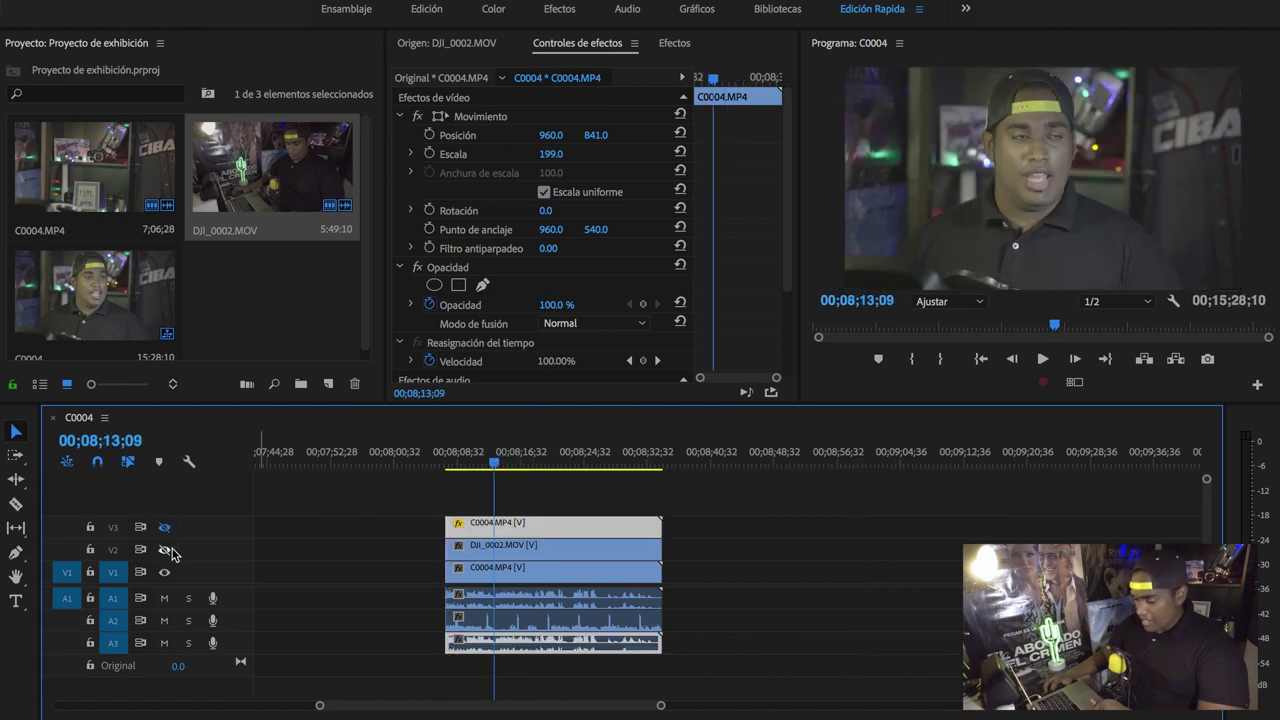
left_click(164, 549)
left_click(165, 528)
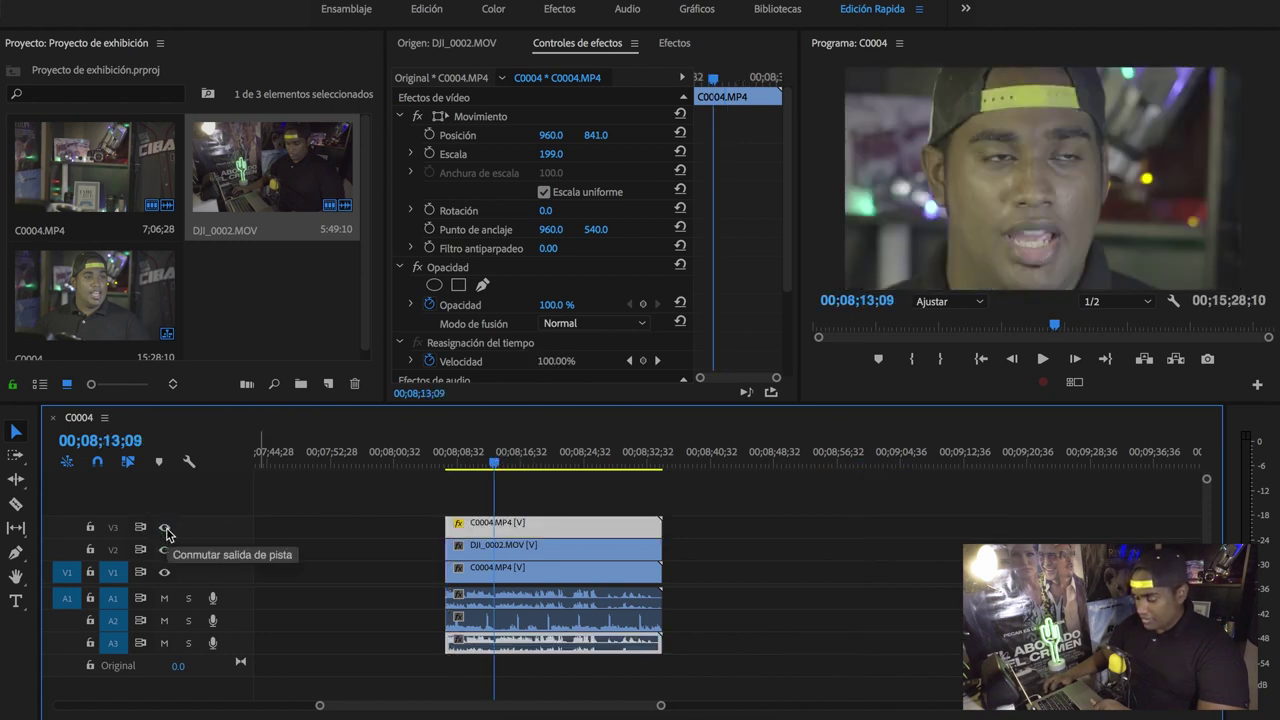
- Toggle V2/V3 outputs to compare angles, turn both back on, and select the bottom audio clip
left_click(165, 528)
left_click(165, 549)
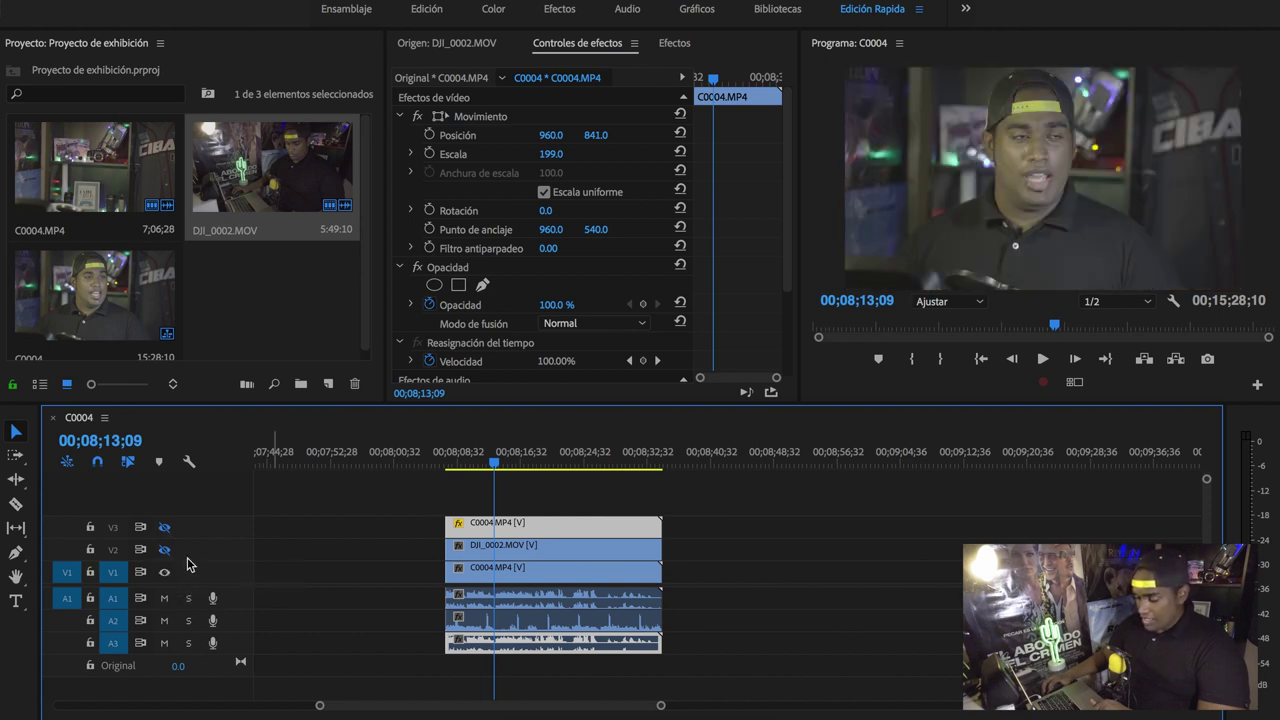
left_click(165, 549)
left_click(165, 528)
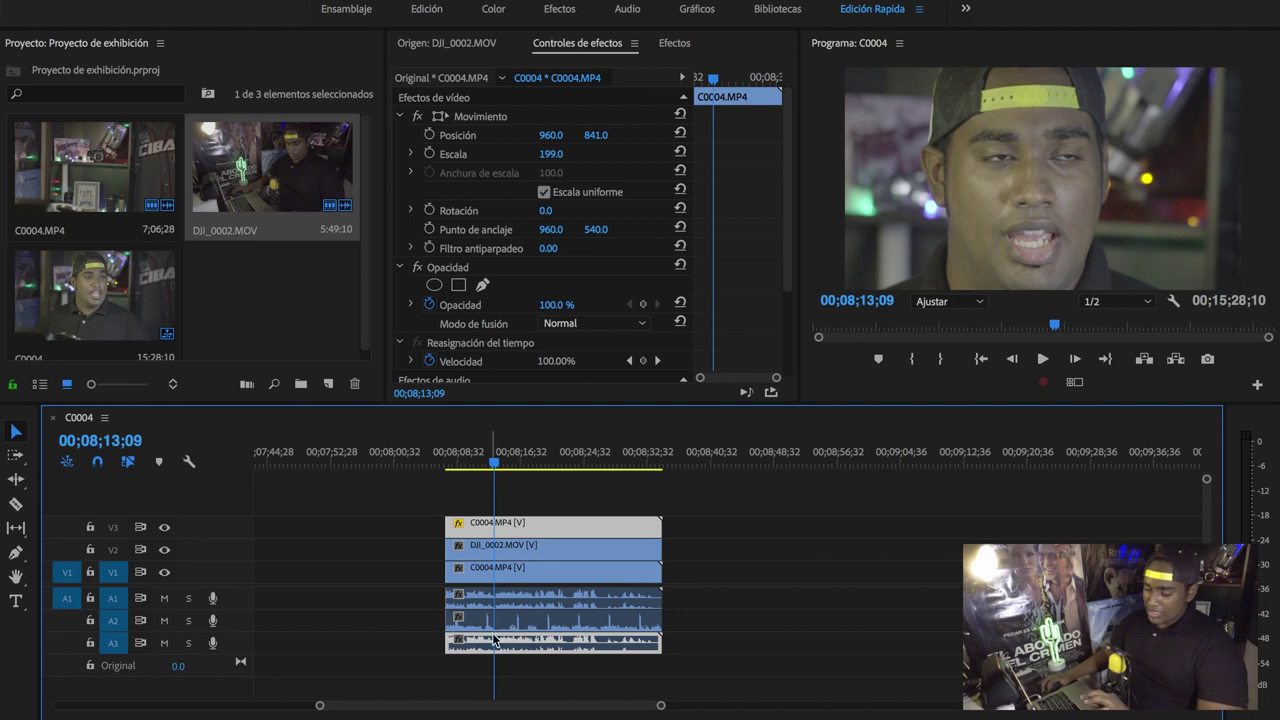
left_click_drag(257, 630, 477, 655)
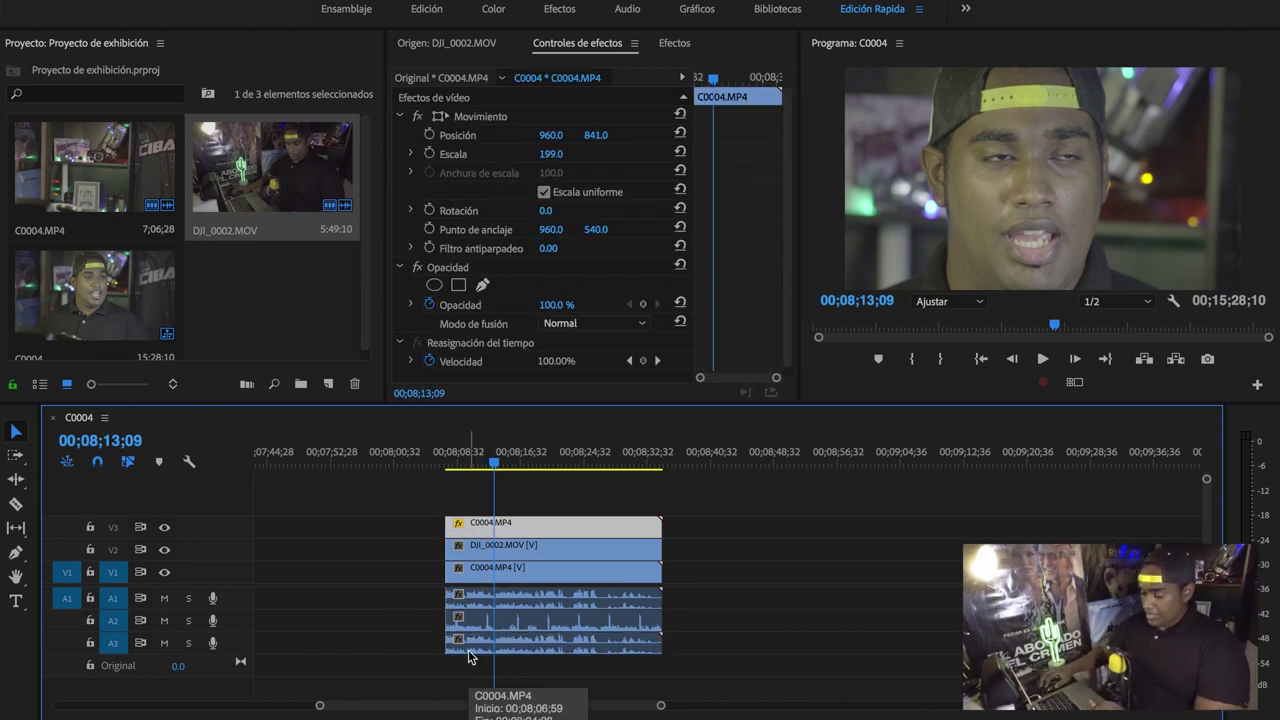
left_click(469, 650, "alt")
- Undo an accidental audio deletion to restore the clip links, then save the project
key("Delete")
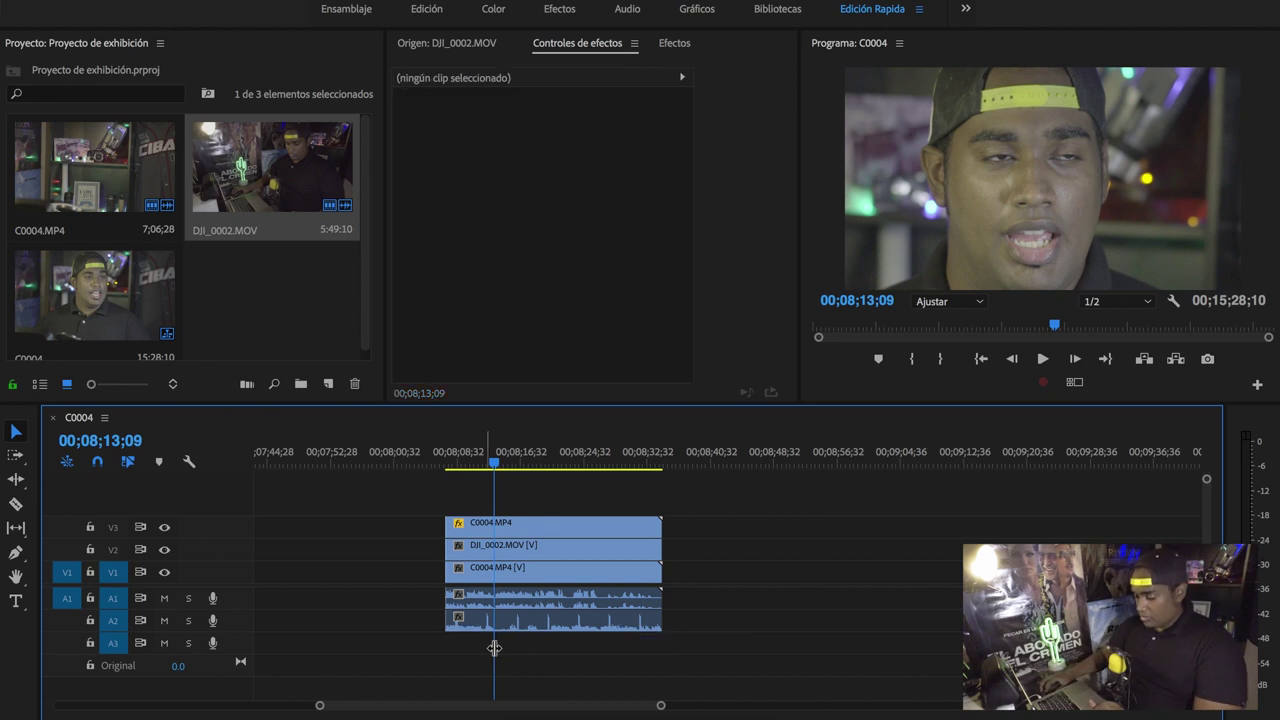
left_click(537, 626)
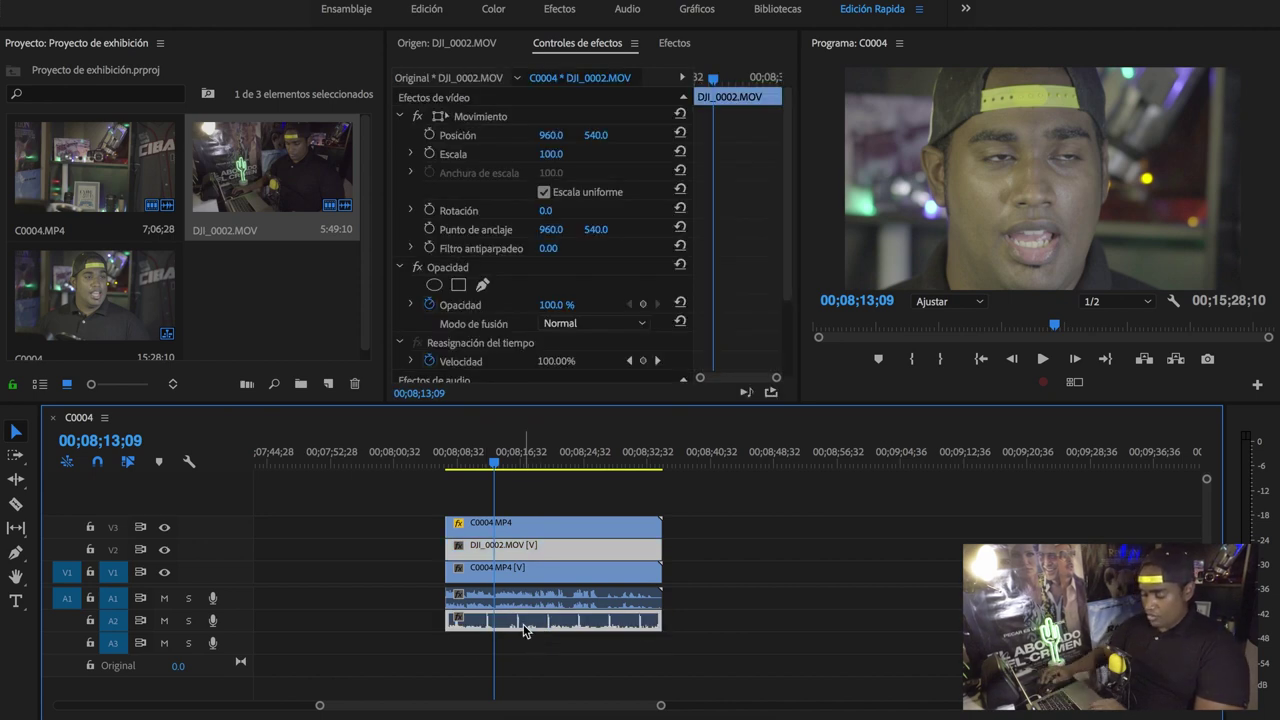
key("ctrl+z")
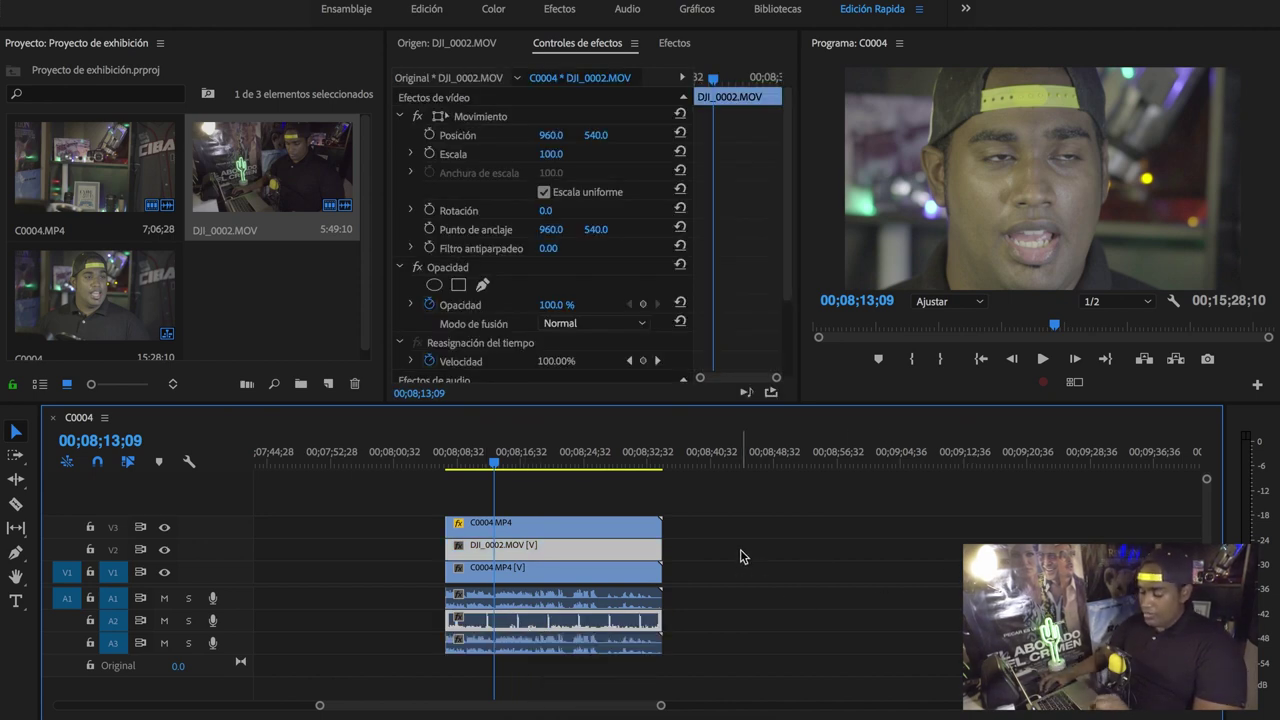
key("ctrl+z")
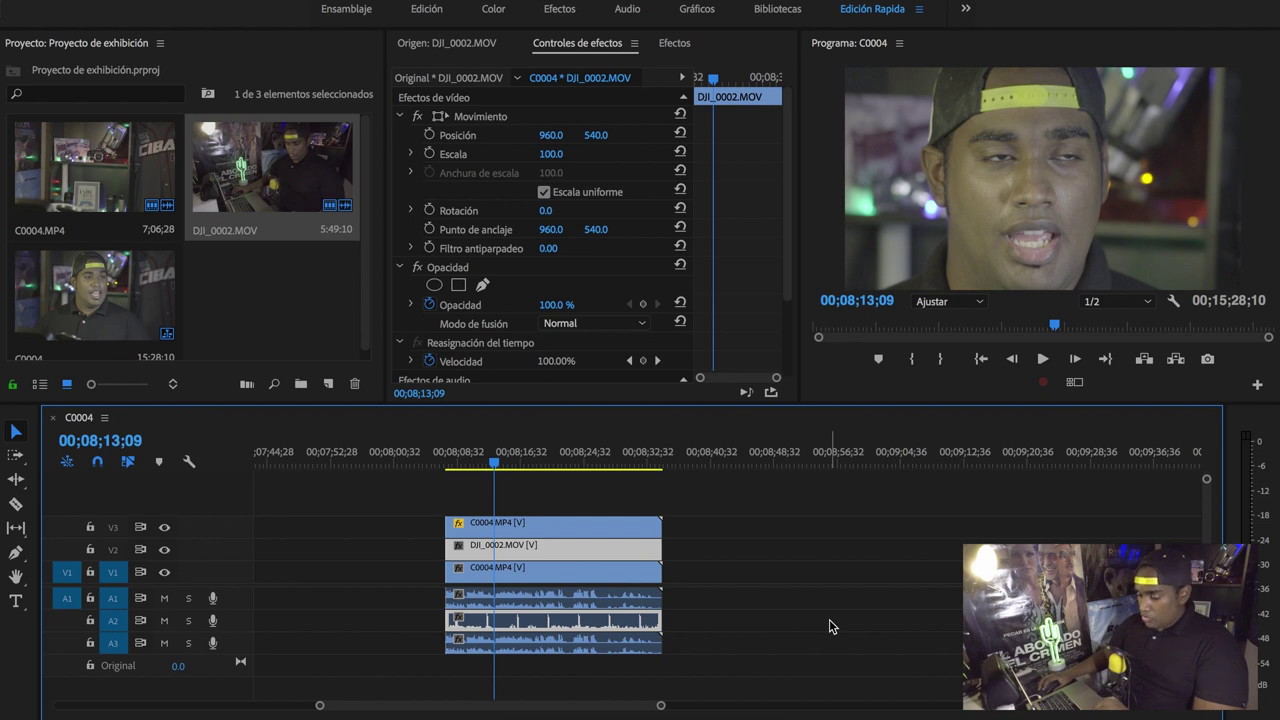
key("ctrl+s")
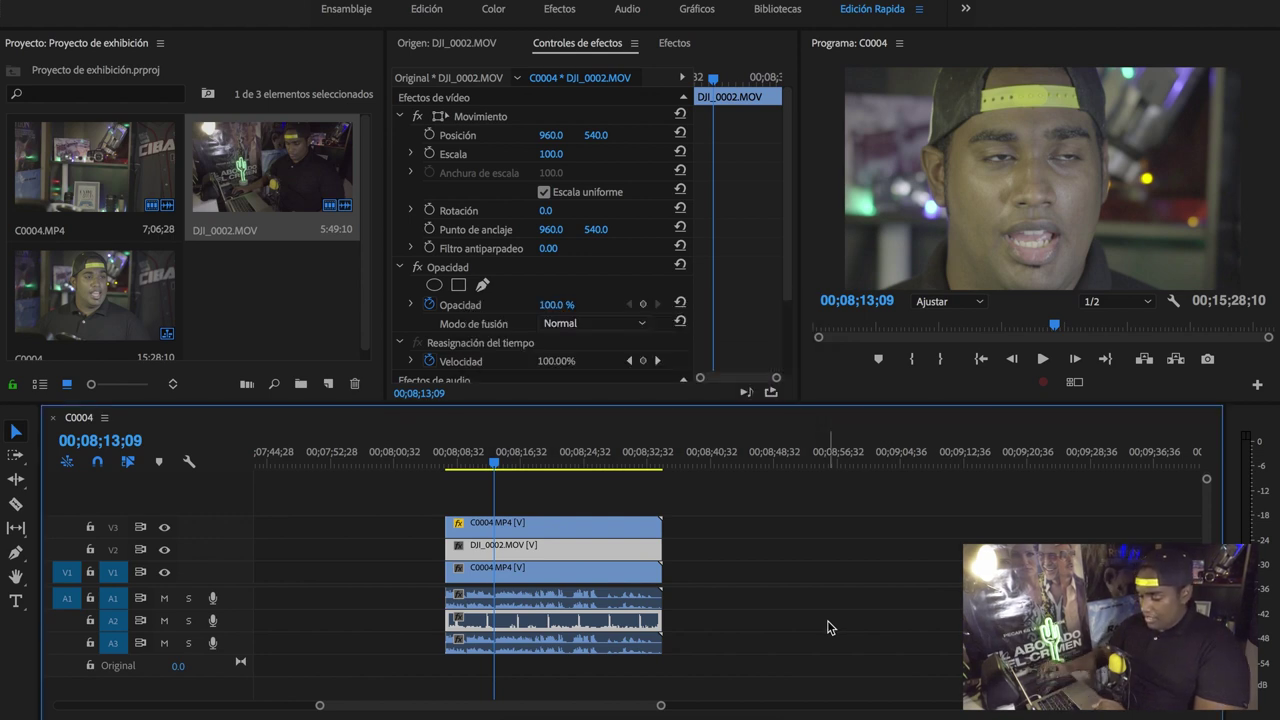
- Unlink the DJI_0002 and close-up clips with Ctrl+L and delete their A2 and A3 audio
key("ctrl+l")
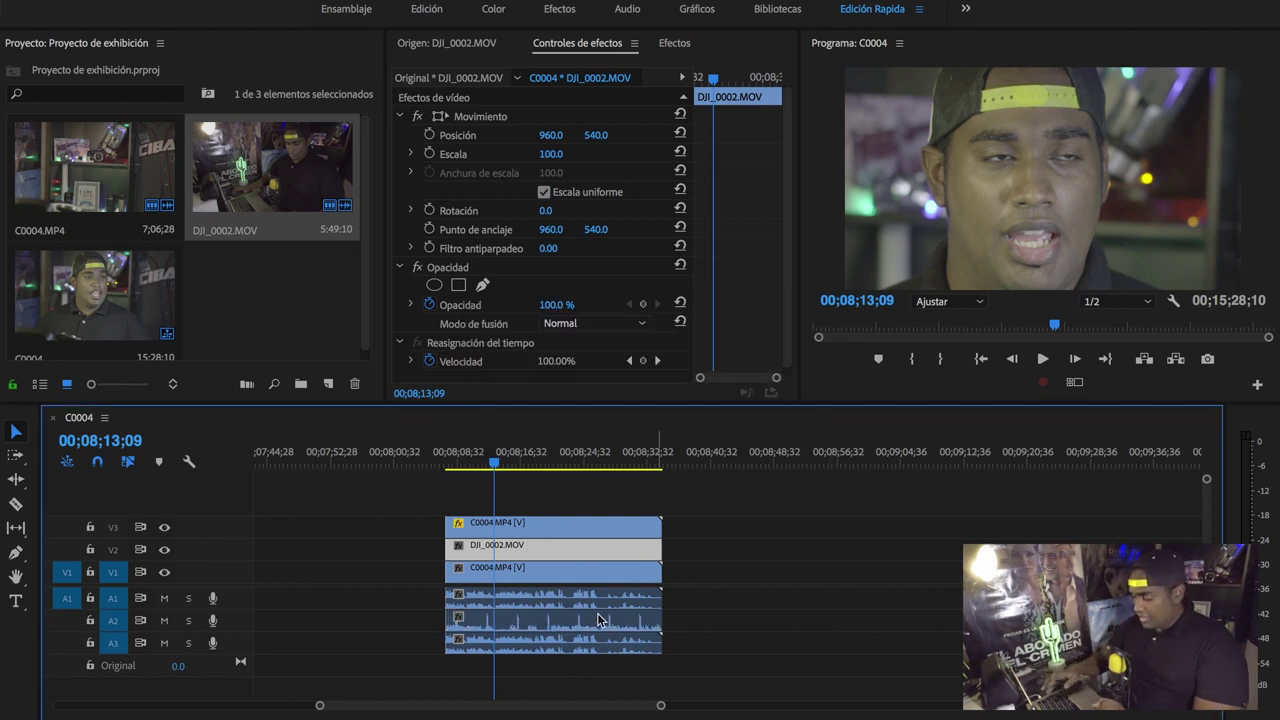
left_click(531, 622)
key("Delete")
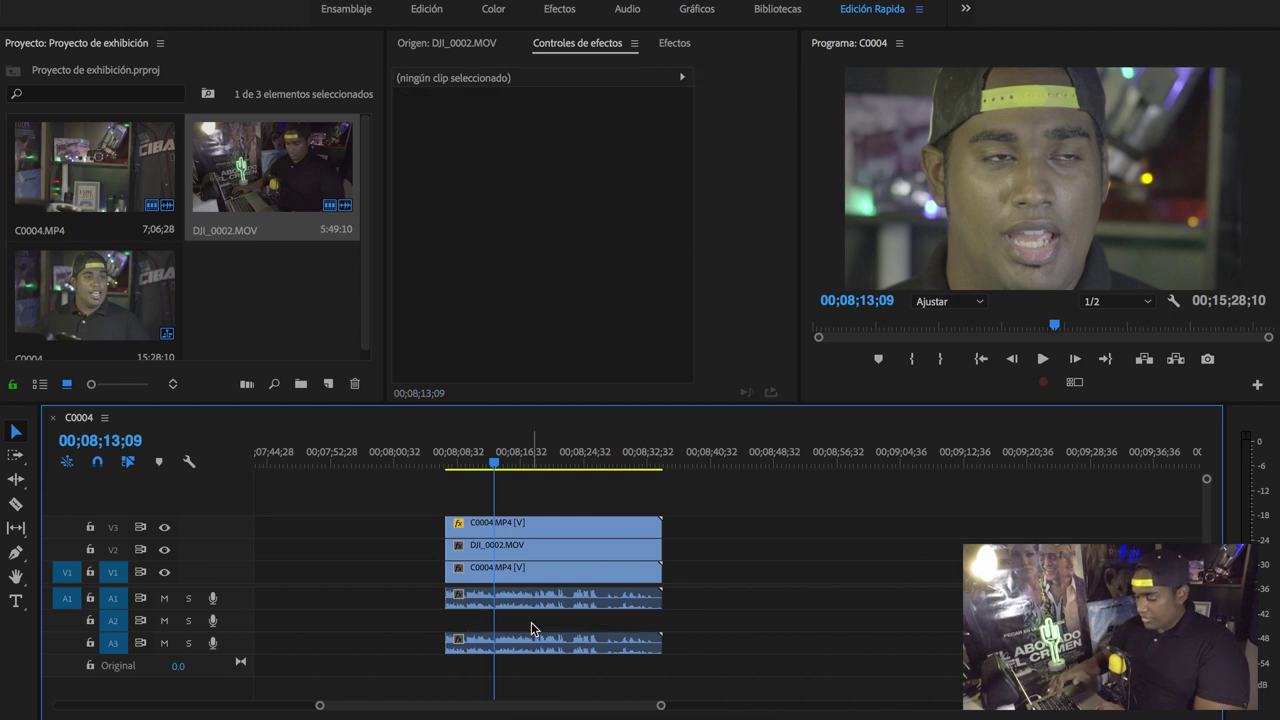
left_click(536, 652)
key("ctrl+l")
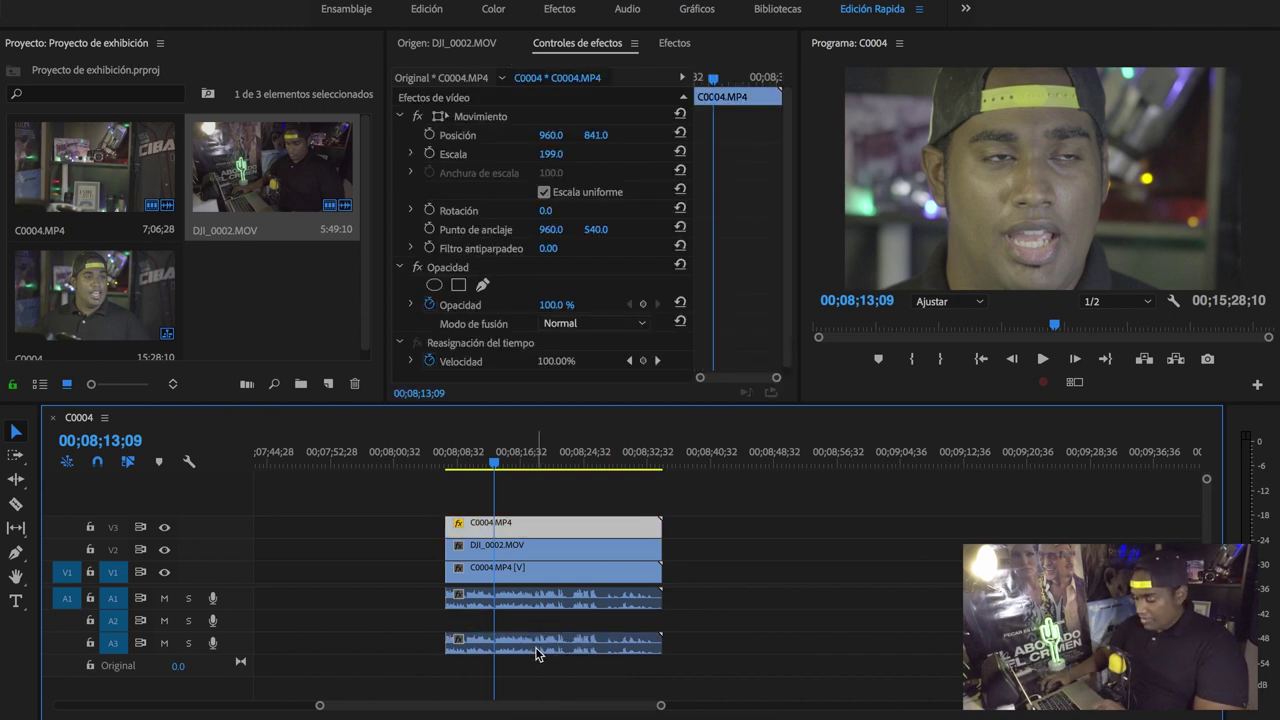
left_click(536, 652)
key("Delete")
- Select the wide C0004.MP4 clip and play back the three stacked angles
left_click(566, 600)
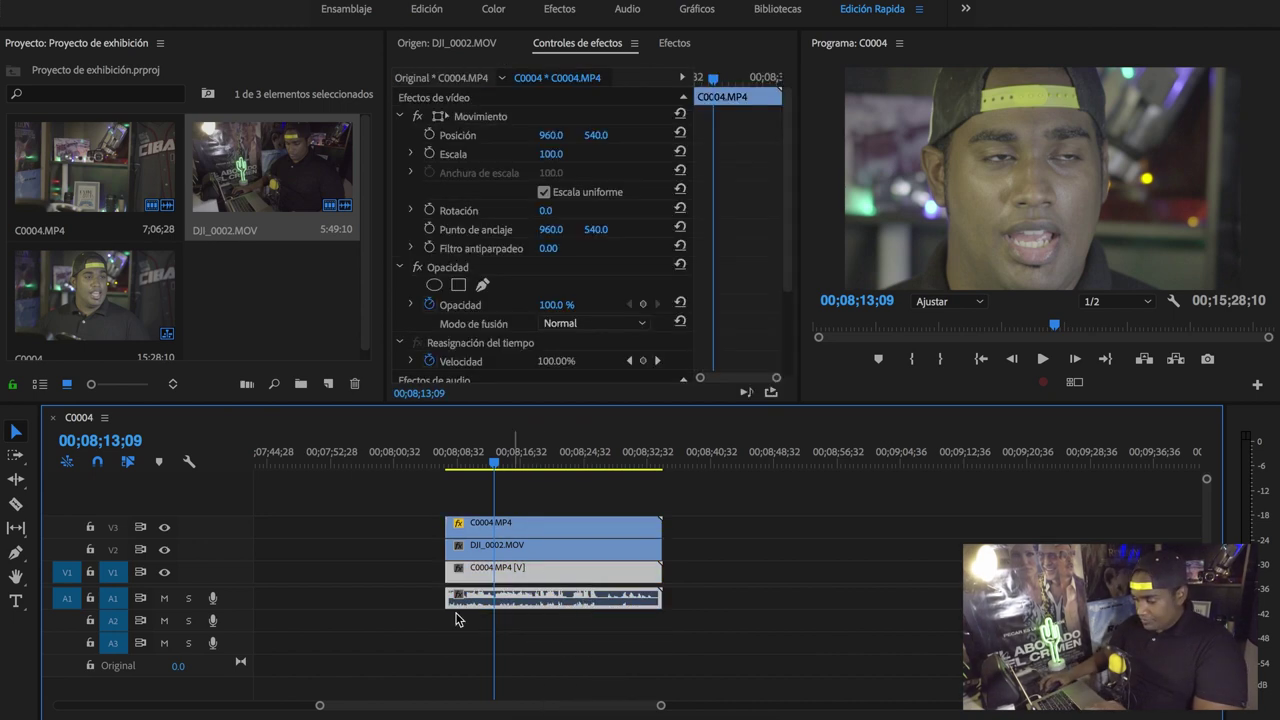
key("space")
left_click_drag(461, 706, 421, 706)
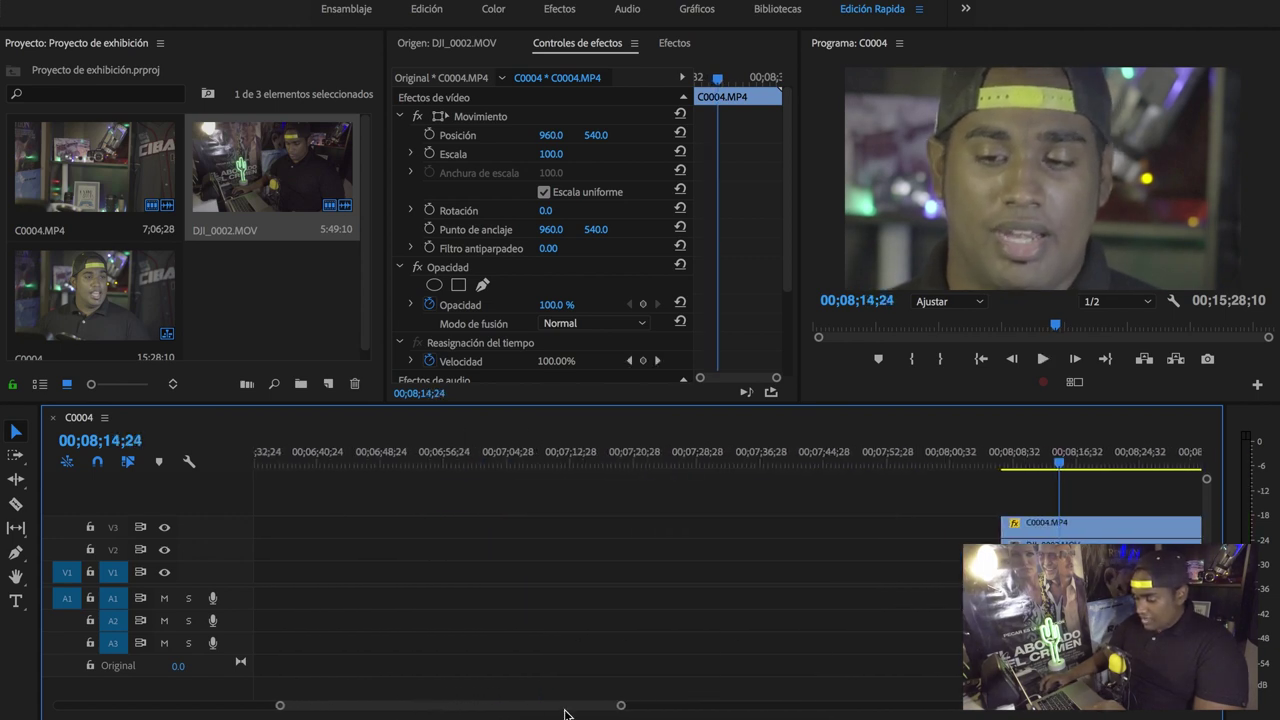
- Drag the stacked clips earlier in the C0004 timeline to around 00;01;40
left_click_drag(621, 708, 762, 706)
left_click_drag(663, 518, 788, 640)
mouse_move(763, 558)
left_mouse_down()
mouse_move(465, 557)
mouse_move(457, 663)
left_mouse_up()
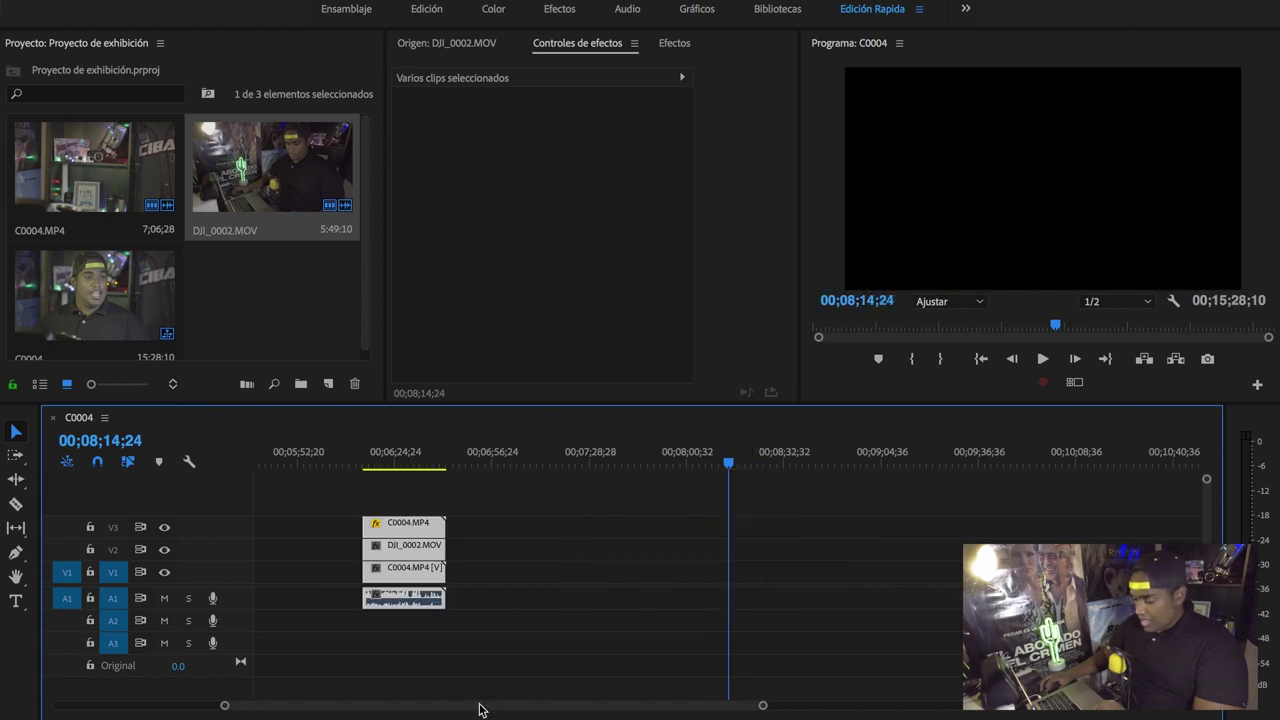
scroll(470, 705, "up", 5)
left_click_drag(815, 568, 442, 568)
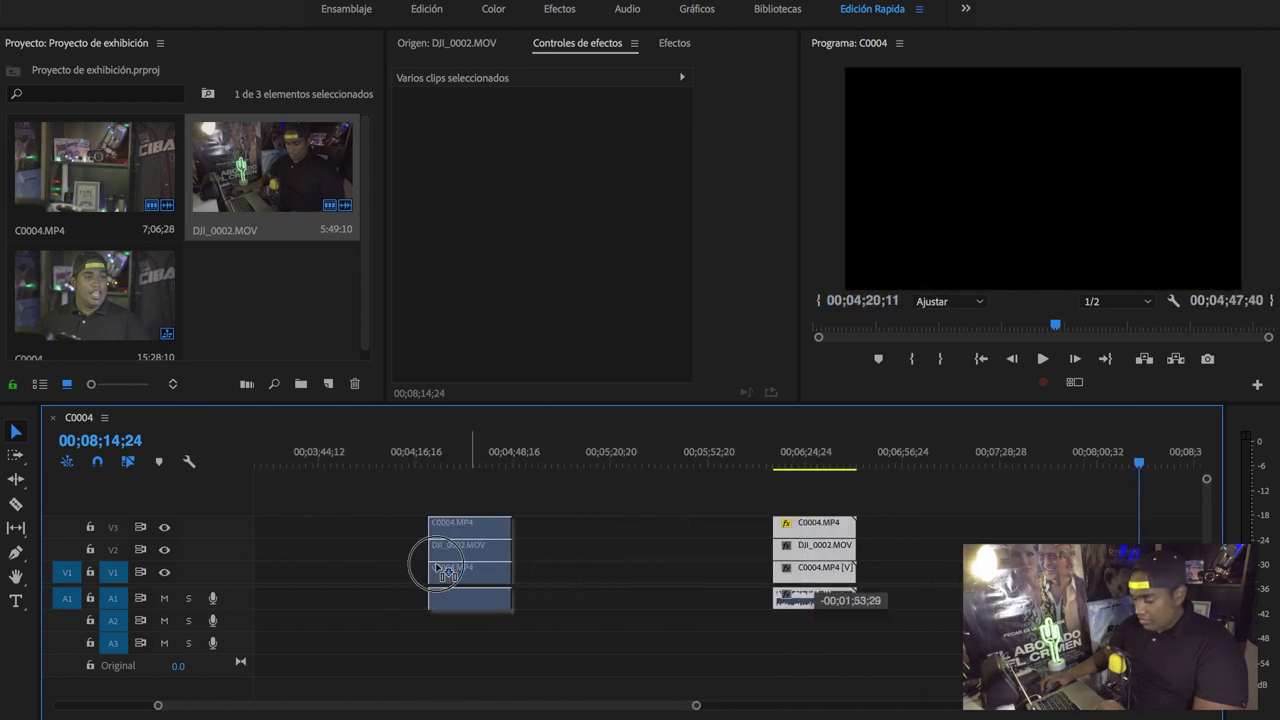
scroll(470, 705, "up", 4)
scroll(449, 703, "up", 2)
left_click_drag(956, 577, 493, 577)
- Marquee-select all the stacked video clips and the A1 audio again
left_click_drag(599, 511, 497, 567)
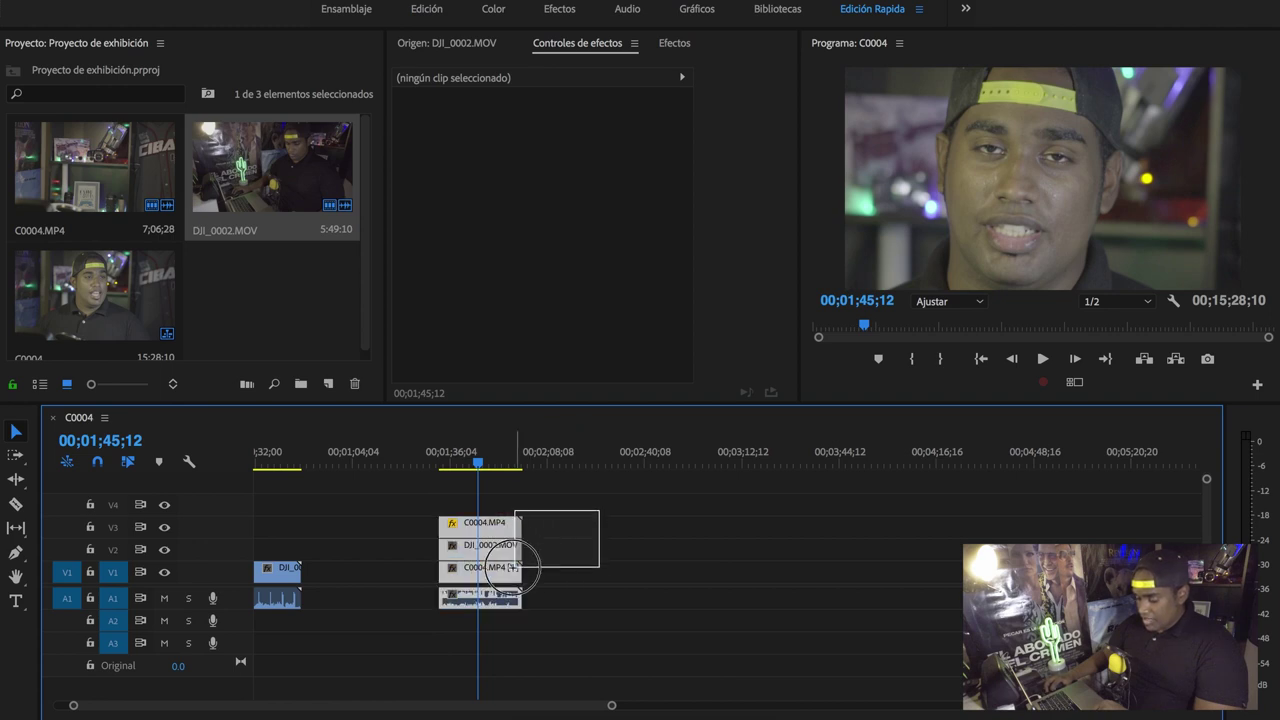
left_click_drag(497, 567, 432, 628)
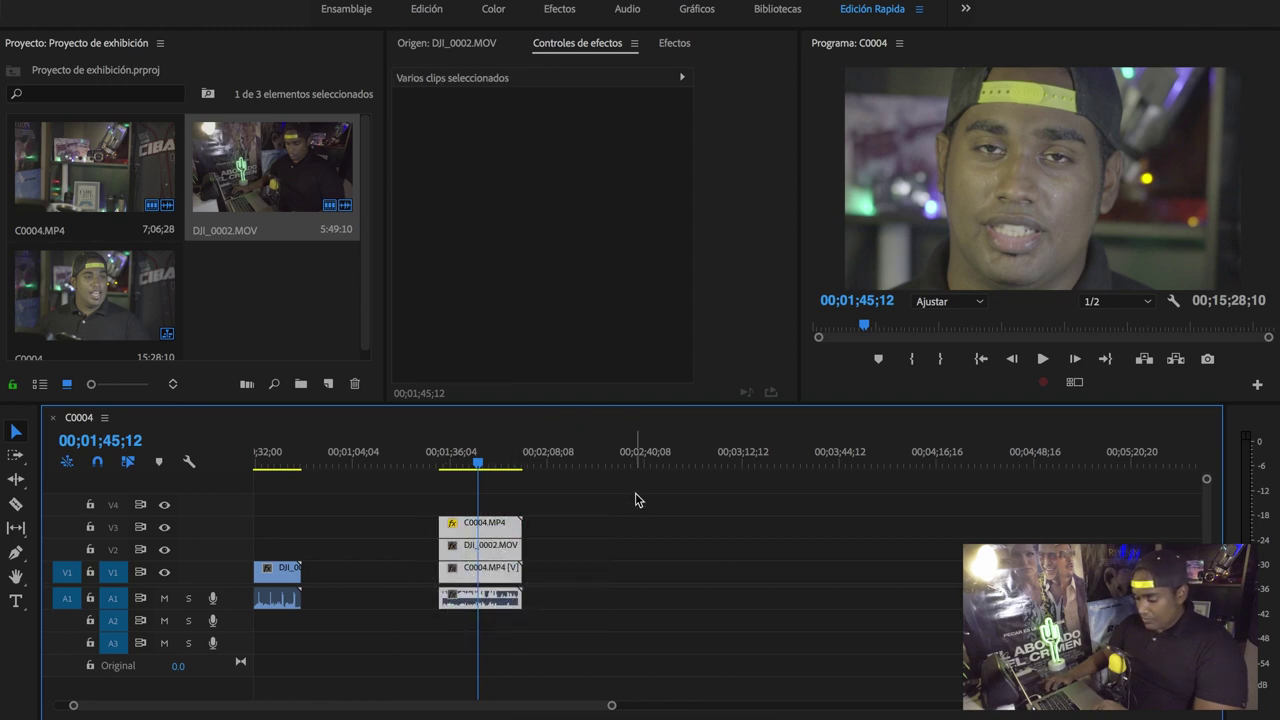
left_click_drag(644, 502, 520, 576)
left_click_drag(432, 616, 433, 615)
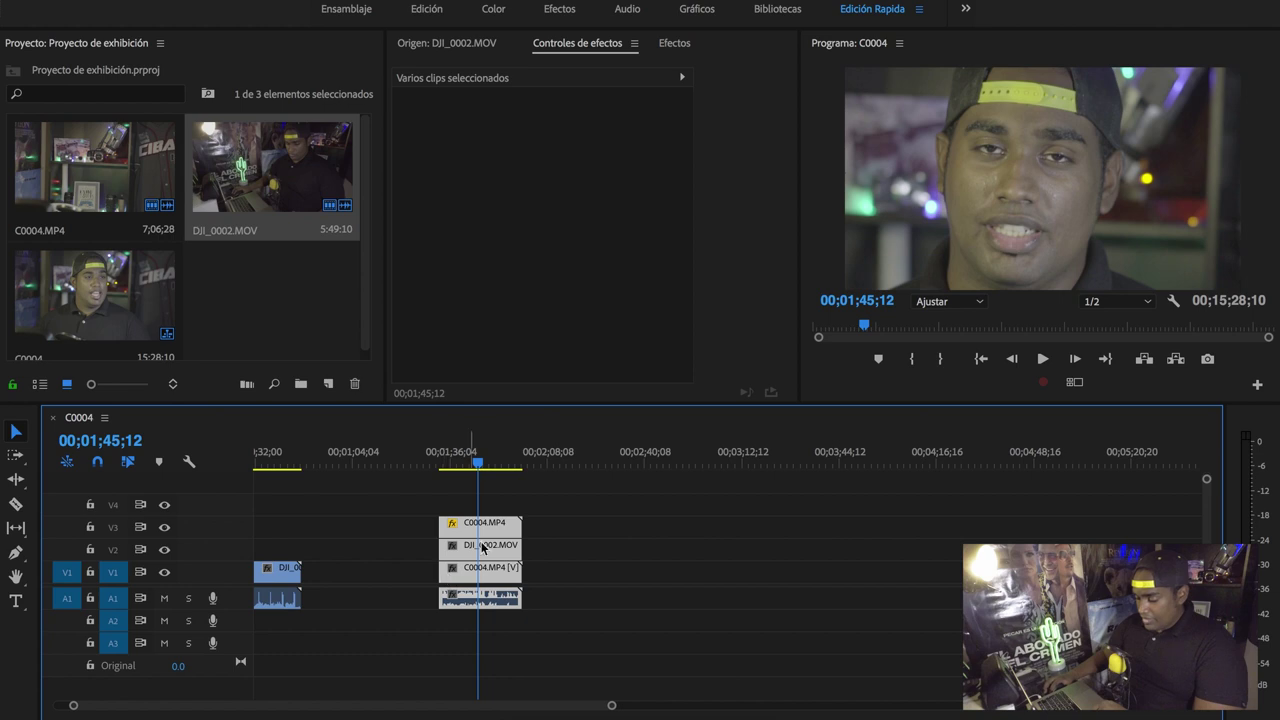
- Nest the selected C0004.MP4 and DJI_0002.MOV clips with Anidar, naming the nested sequence 'A'
right_click(492, 525)
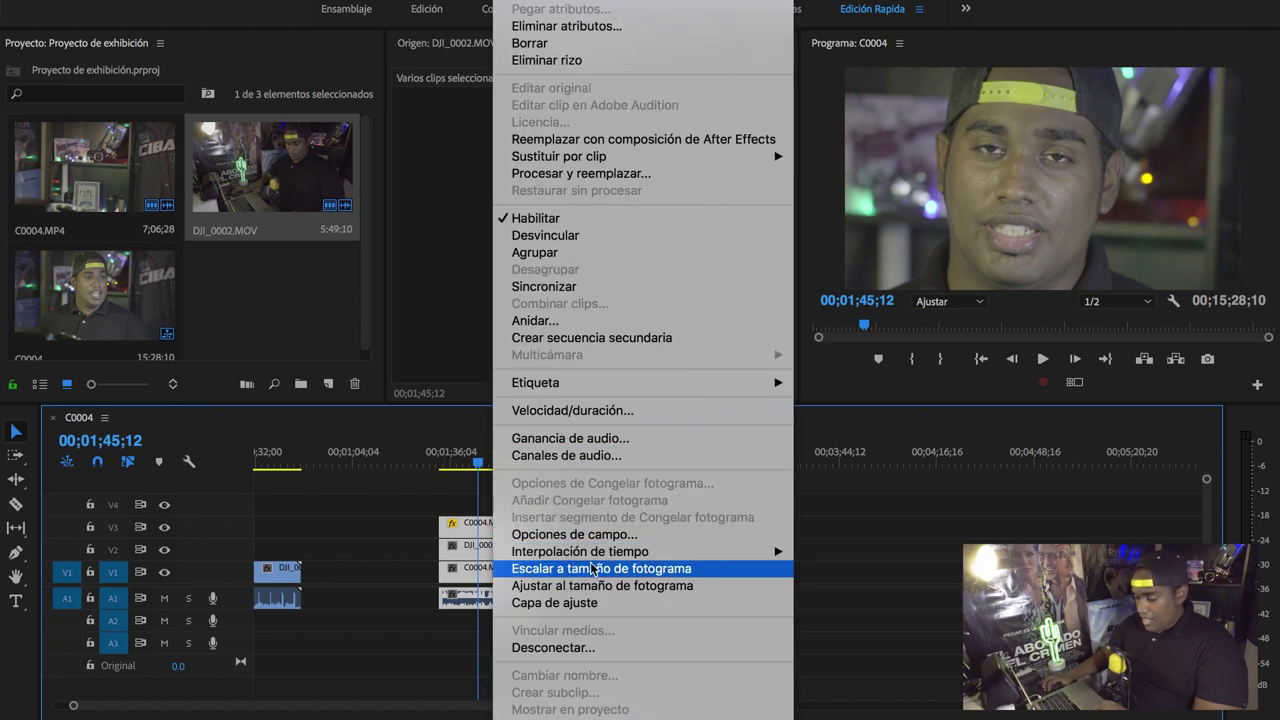
scroll(612, 440, "down", 1)
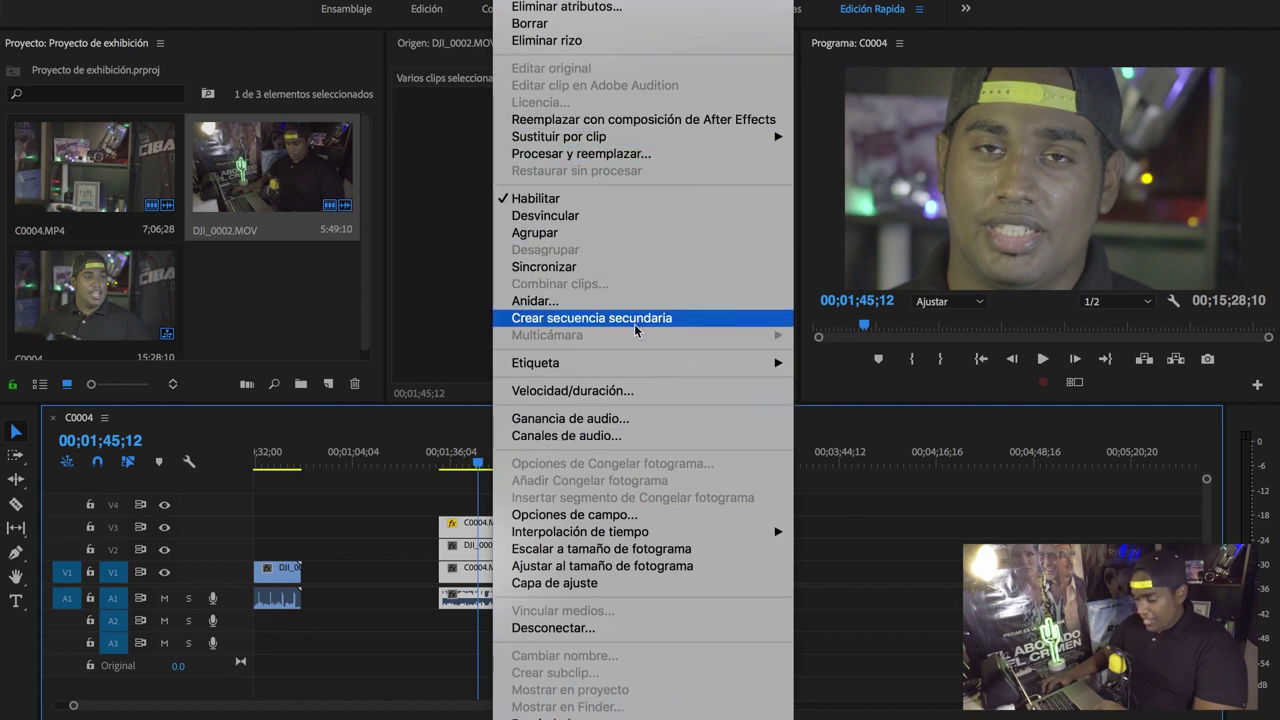
left_click(556, 302)
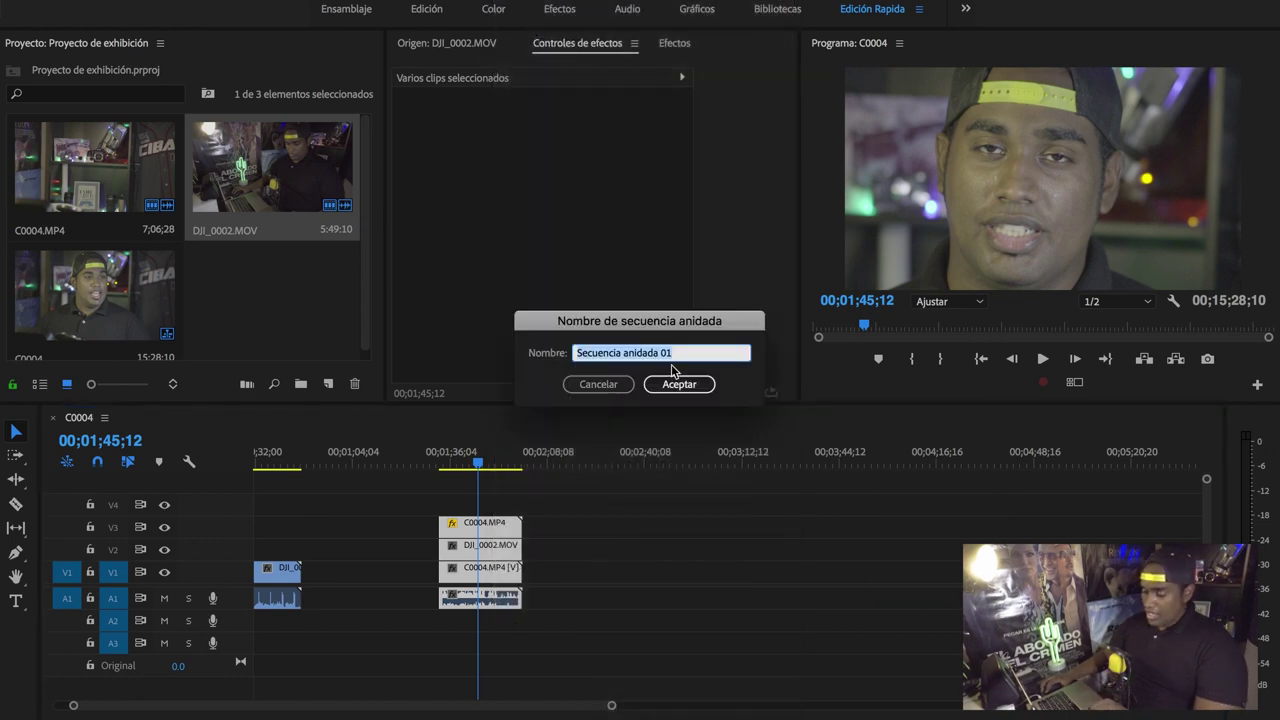
type("A")
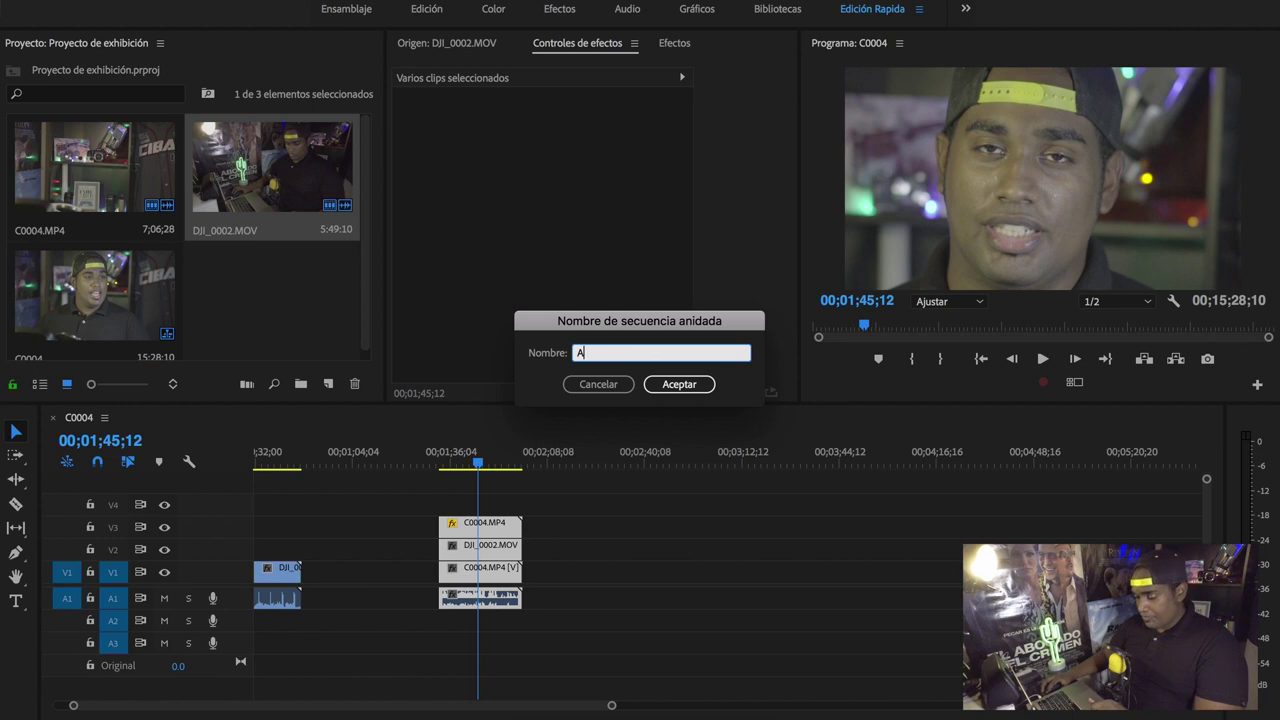
left_click(703, 383)
left_click(481, 597)
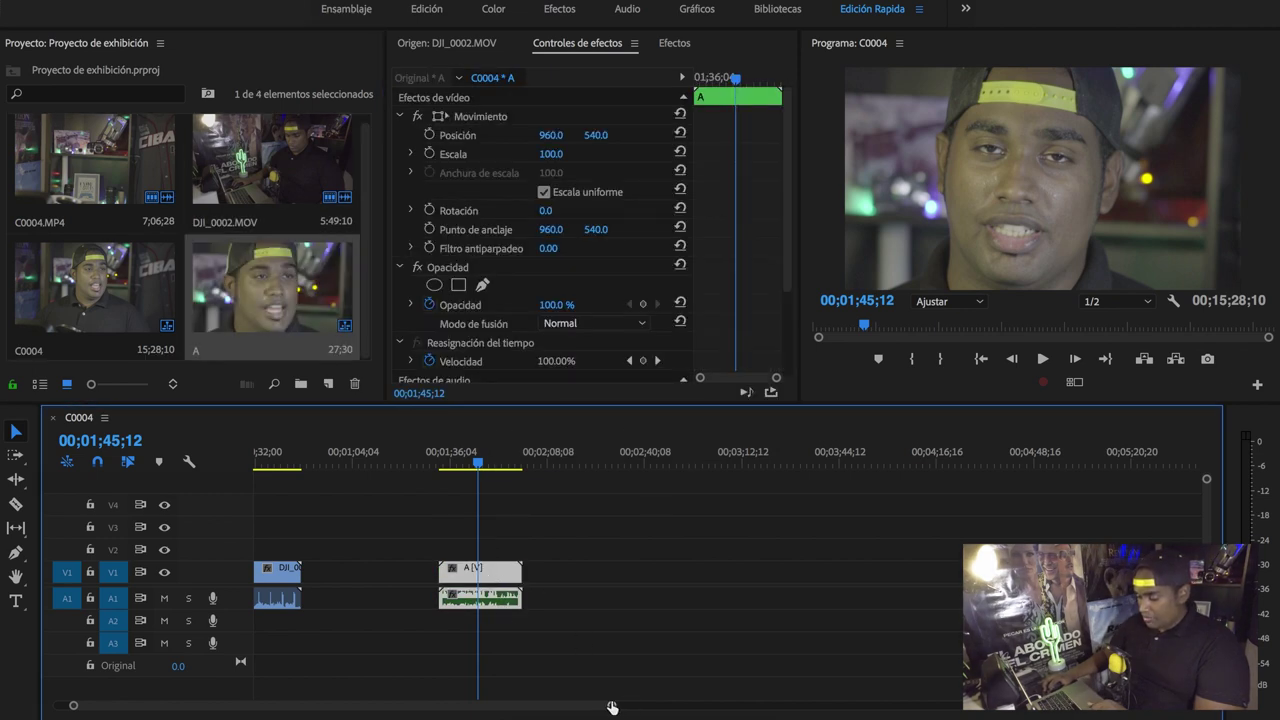
- Slide nested clip A earlier on the timeline and park the playhead at 00;01;18;46
left_click_drag(611, 708, 558, 708)
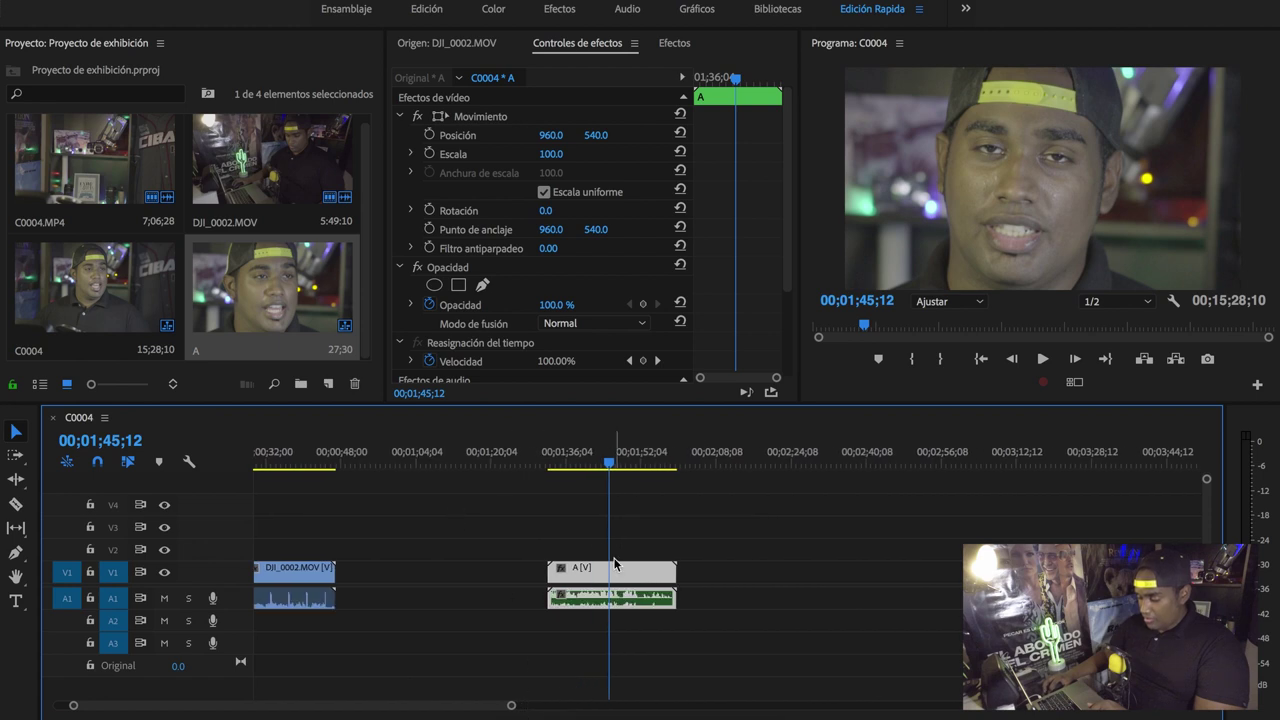
left_click_drag(614, 564, 499, 564)
left_click(469, 462)
left_click(484, 462)
- Enable Multicámara on clip A so it reads [MC1] C0004.MP4, scrubbing to 00;01;23;10
right_click(500, 574)
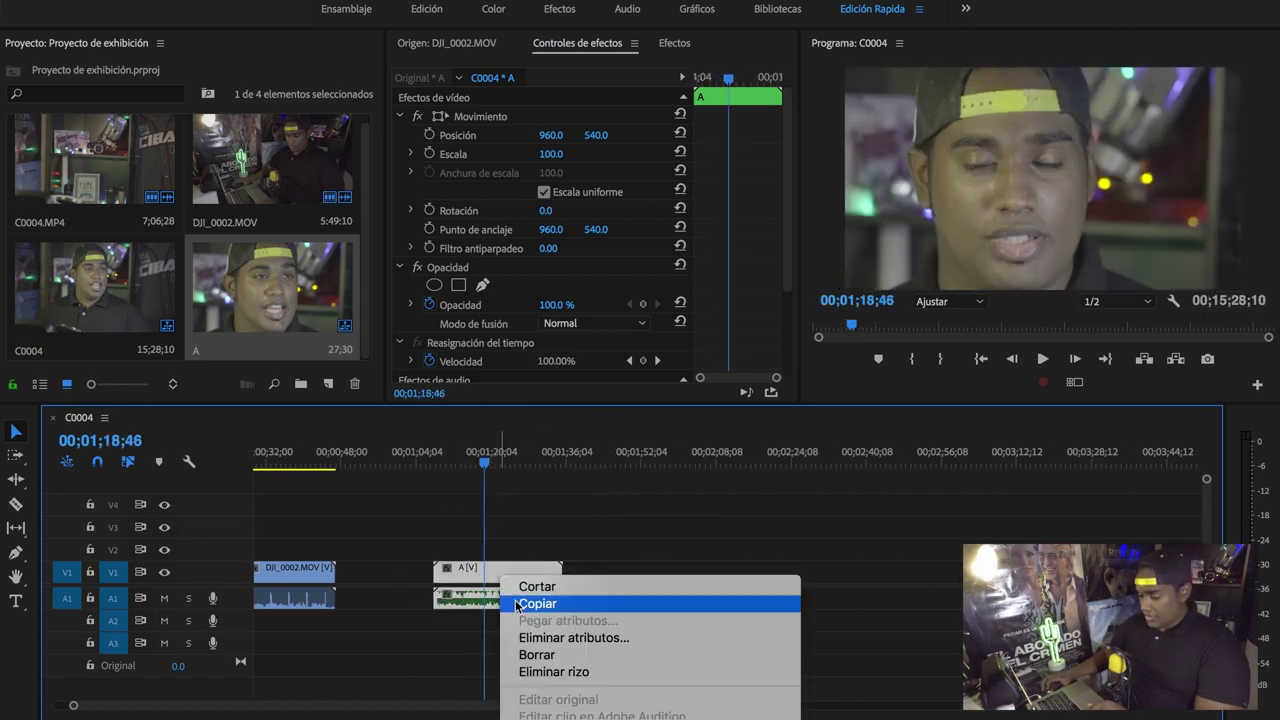
scroll(676, 459, "down", 3)
scroll(676, 459, "down", 2)
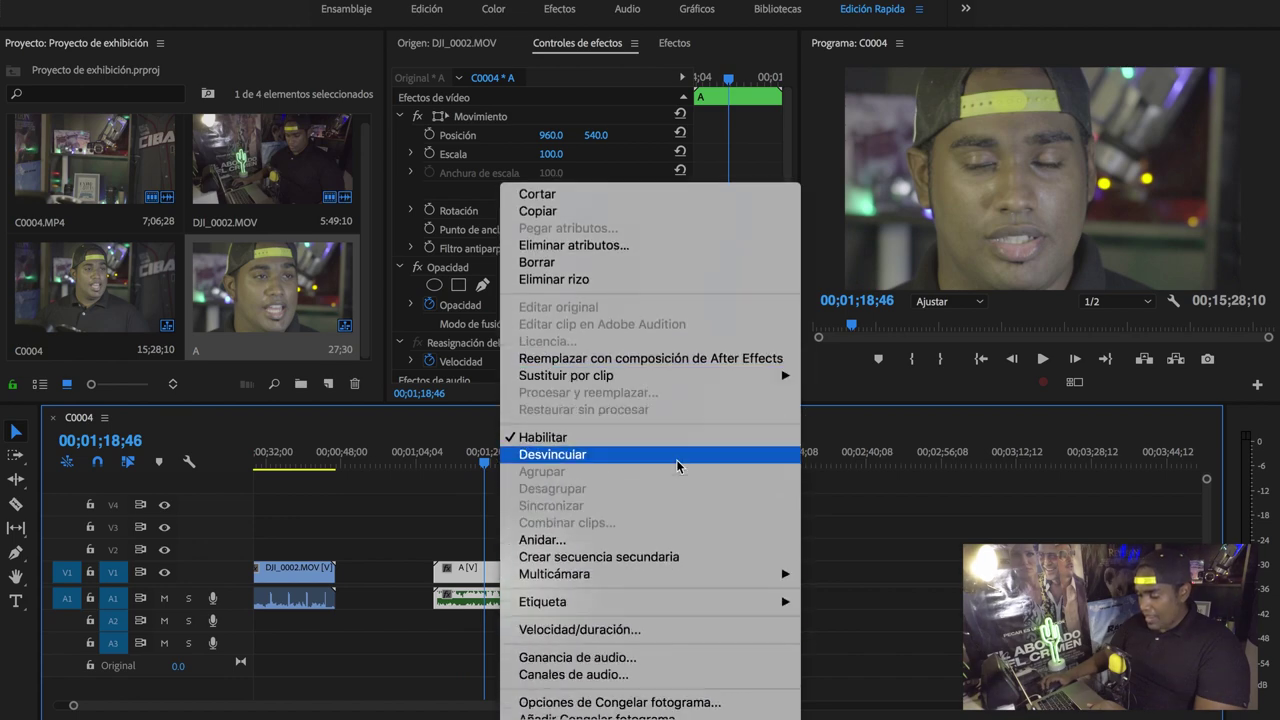
scroll(674, 407, "down", 2)
scroll(650, 375, "down", 1)
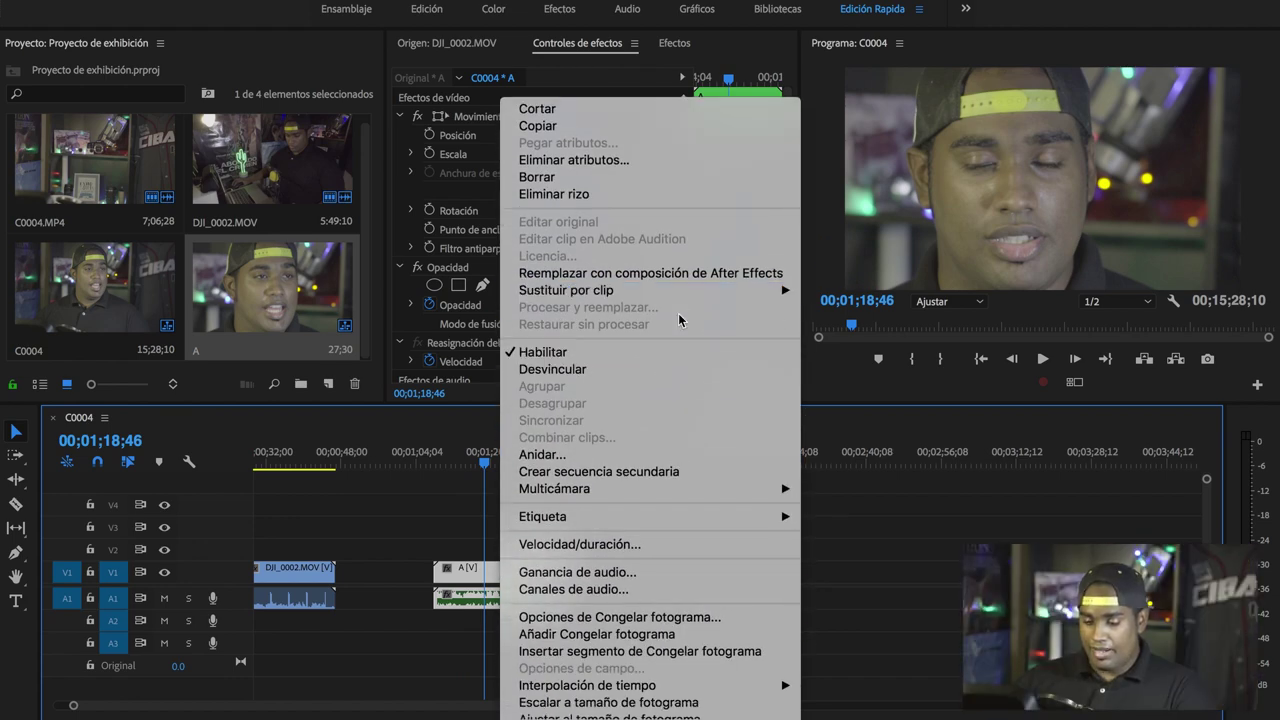
mouse_move(546, 490)
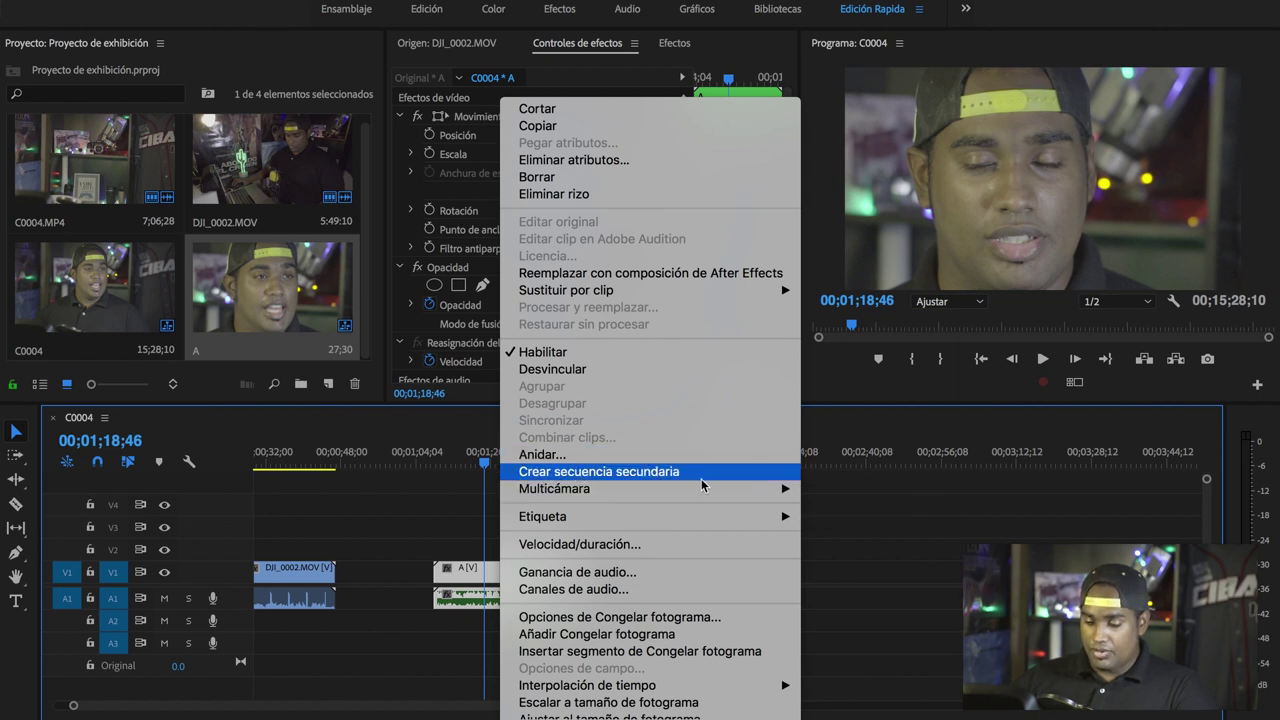
mouse_move(704, 491)
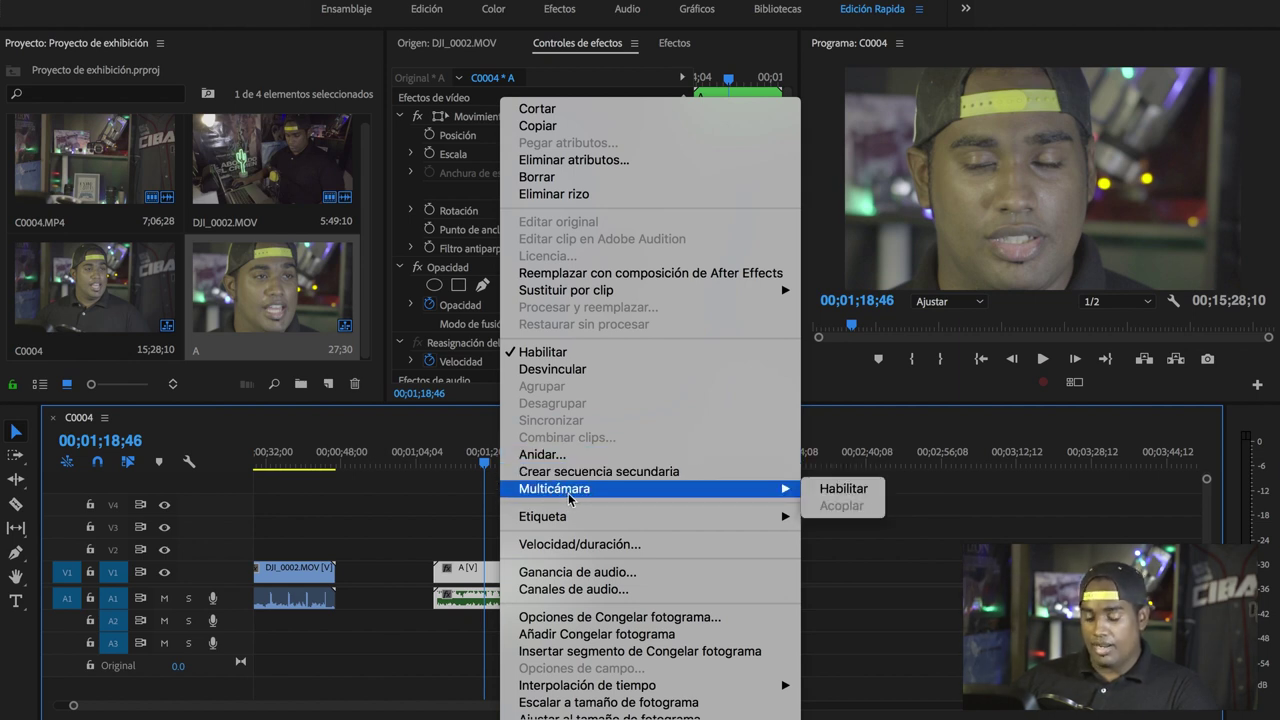
left_click(837, 492)
left_click_drag(488, 460, 504, 464)
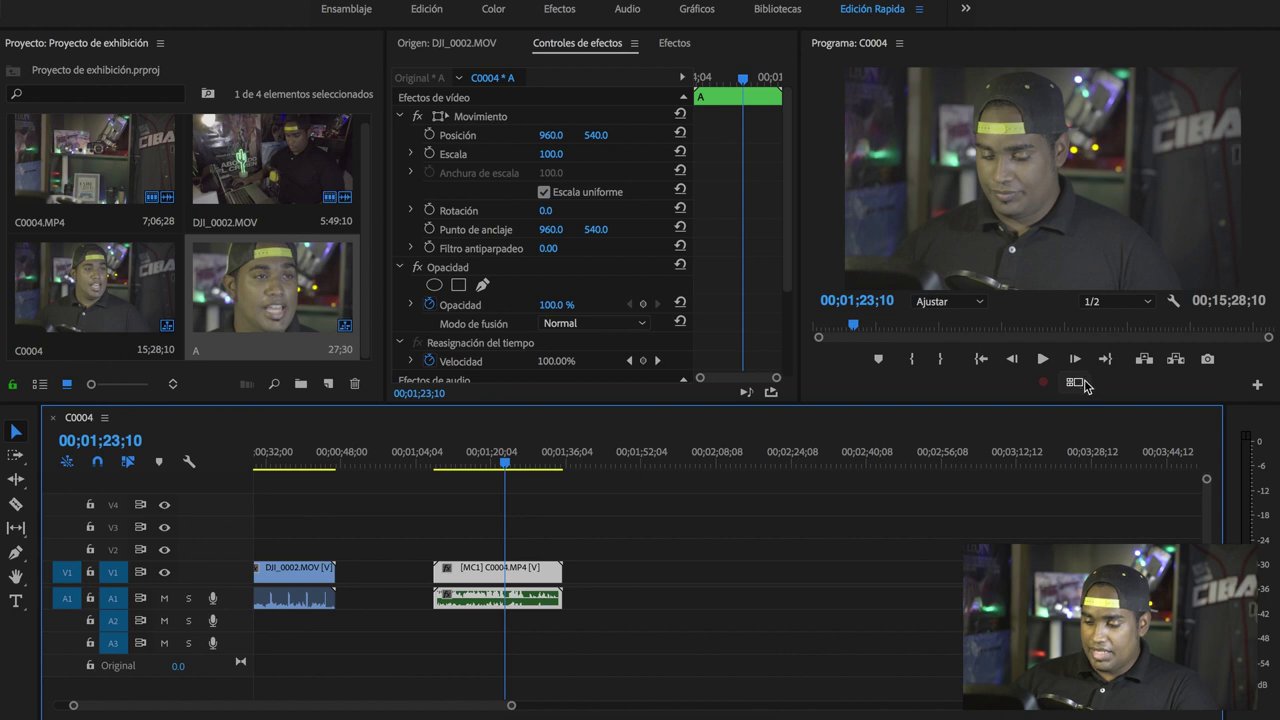
- Add the multicam view toggle to the Program monitor controls and switch the monitor to multicam view
left_click(1070, 203)
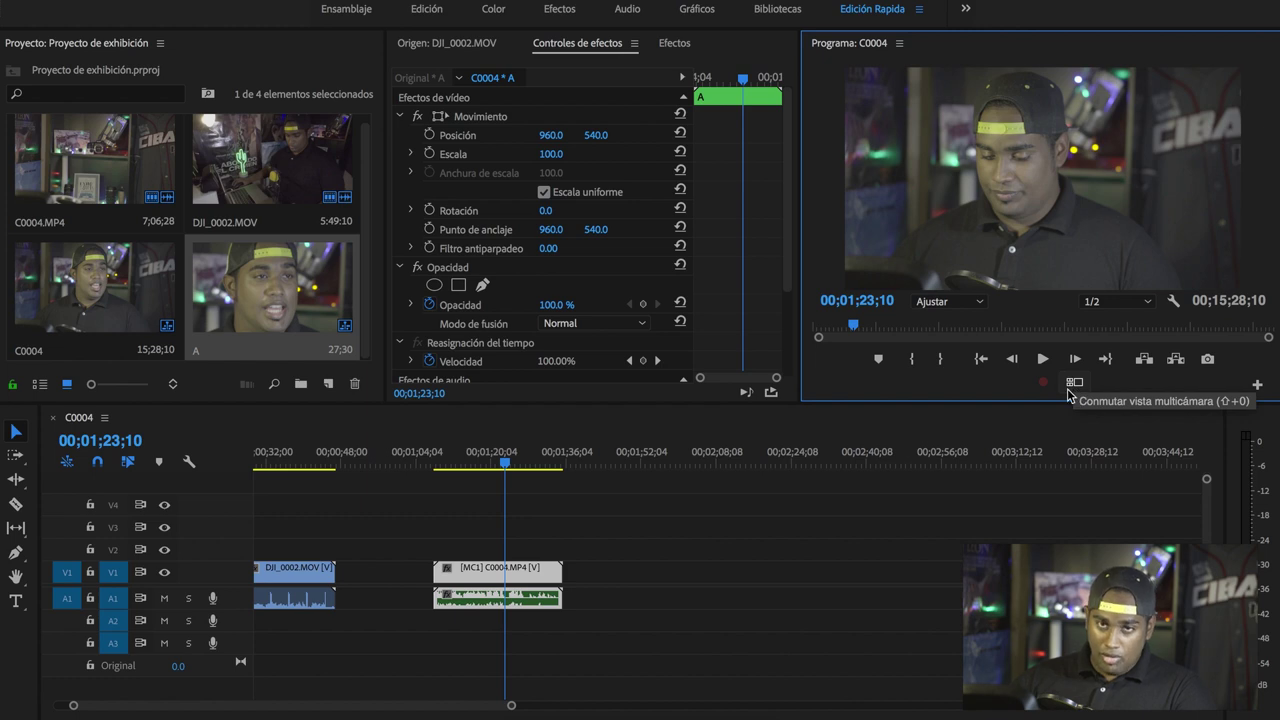
left_click(1258, 387)
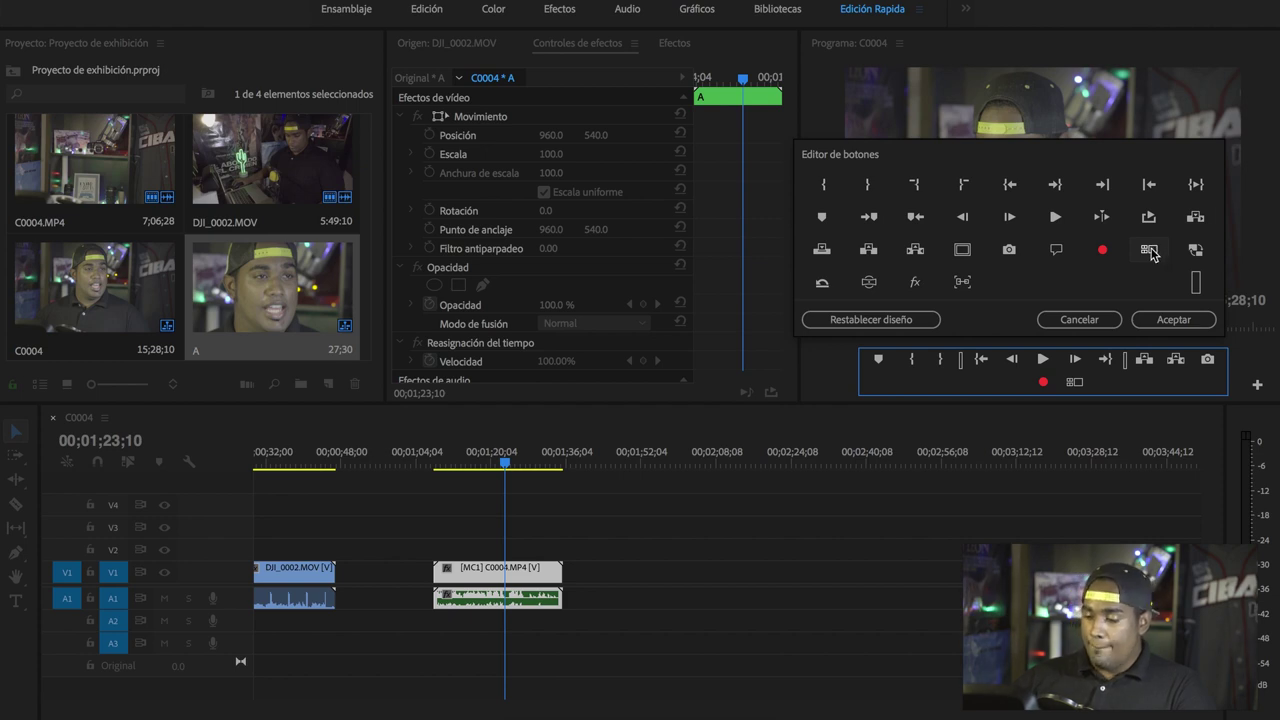
mouse_move(1152, 254)
left_mouse_down()
mouse_move(1125, 360)
mouse_move(1091, 384)
left_mouse_up()
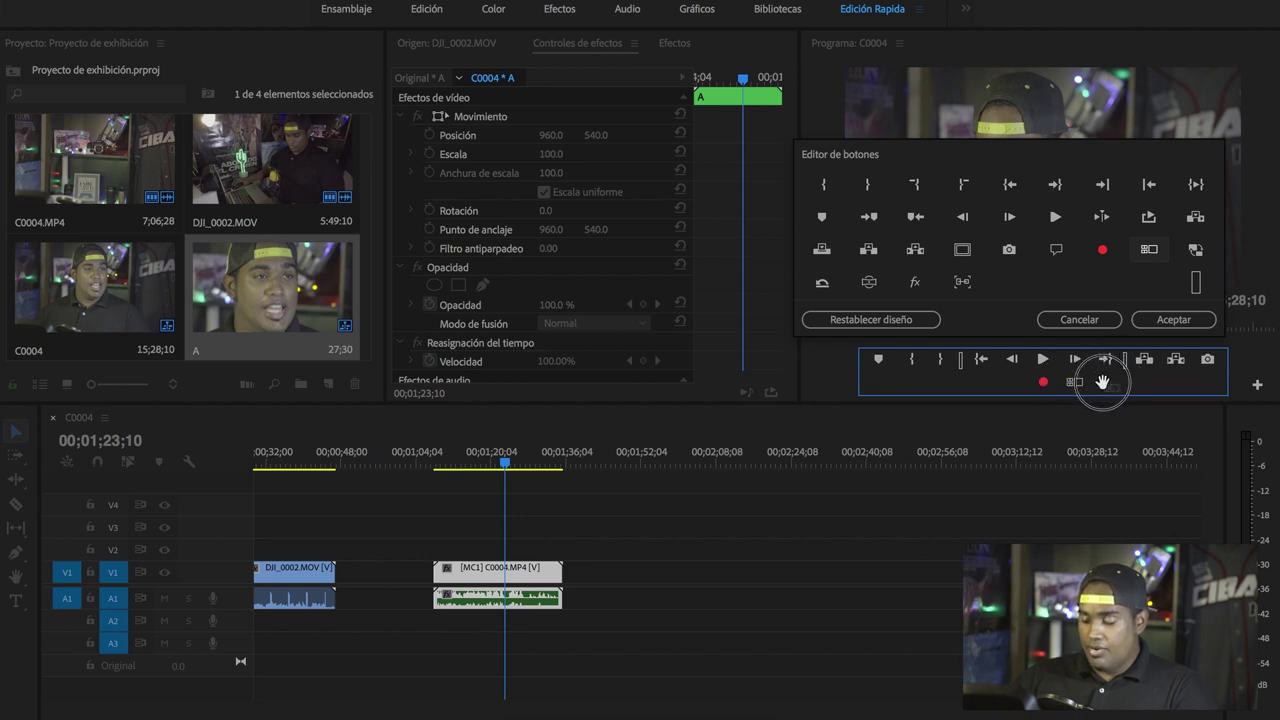
left_click_drag(1091, 384, 1098, 382)
left_click(1173, 320)
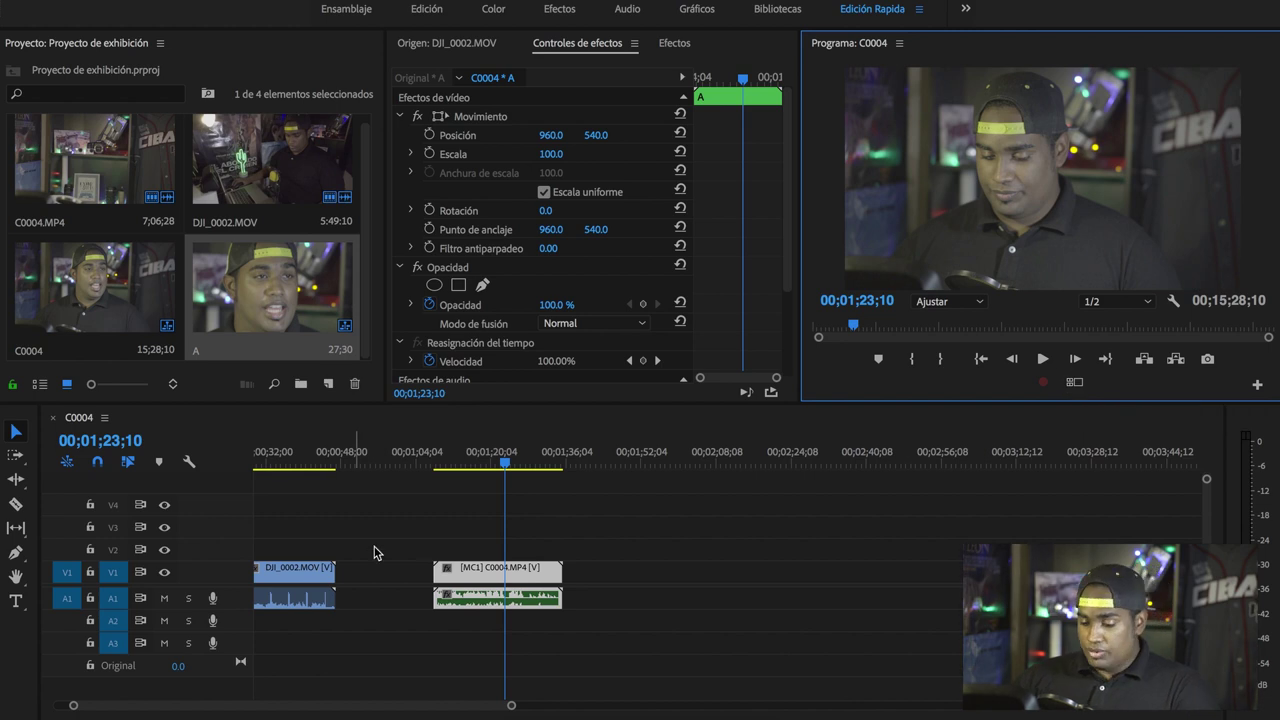
left_click(582, 533)
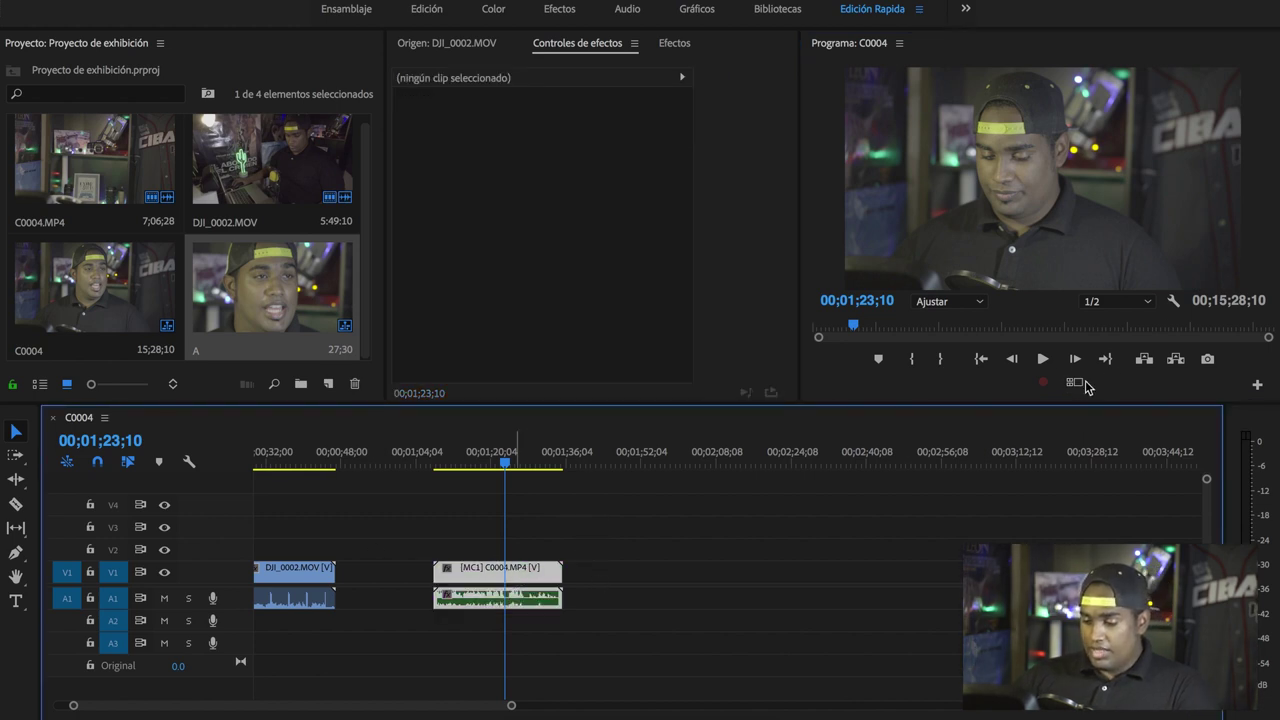
left_click(1076, 386)
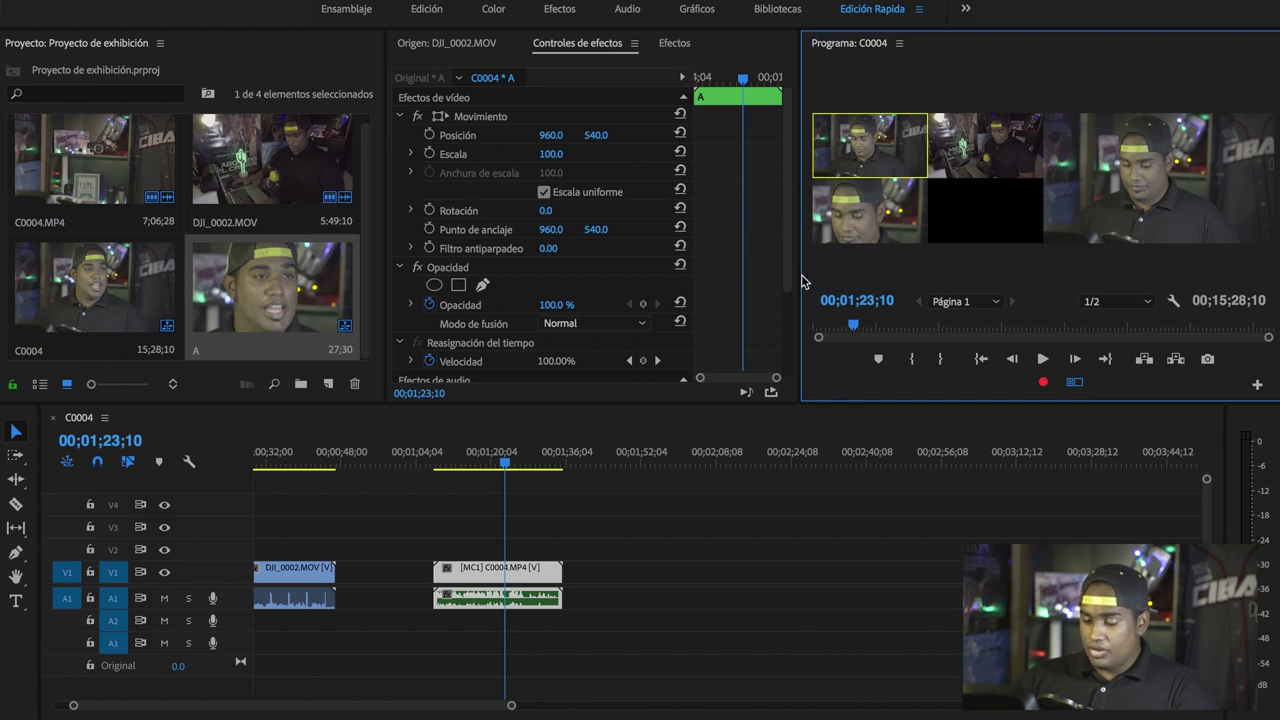
- Enlarge the Program monitor panel and try angle 2 (DJI_0002.MOV), then angle 3, as active camera
left_click_drag(800, 272, 578, 283)
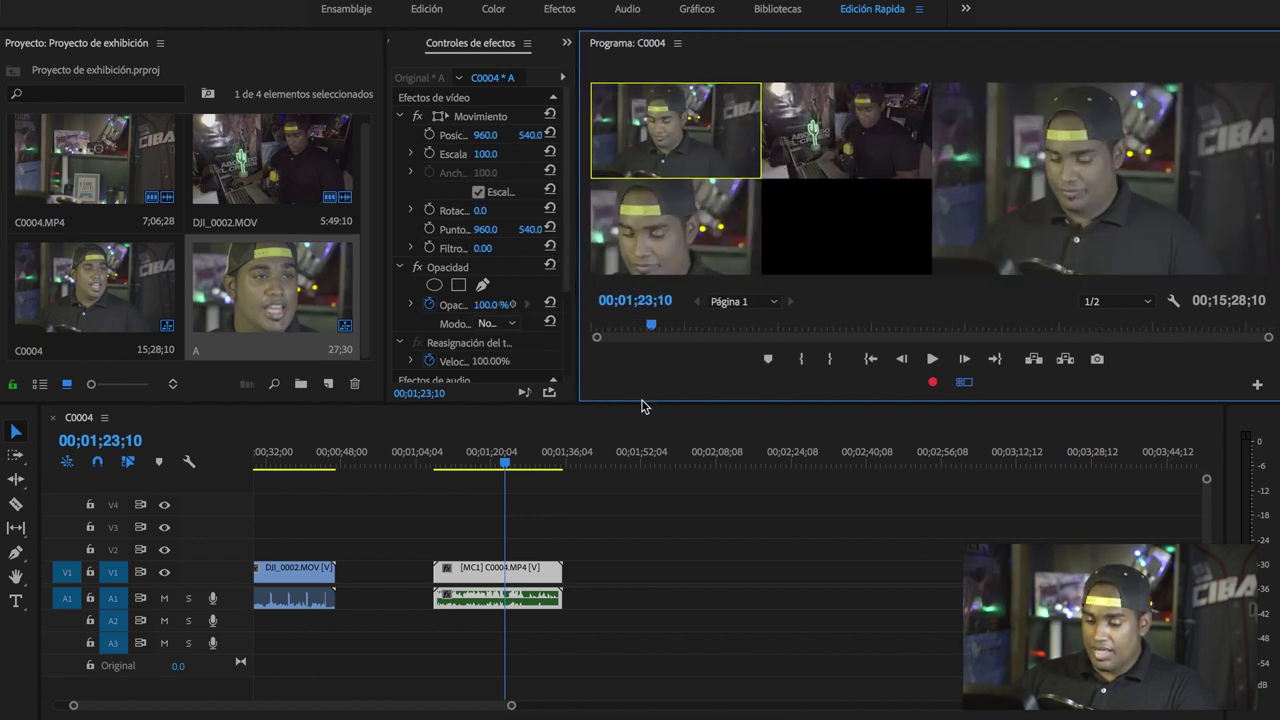
left_click_drag(642, 405, 644, 461)
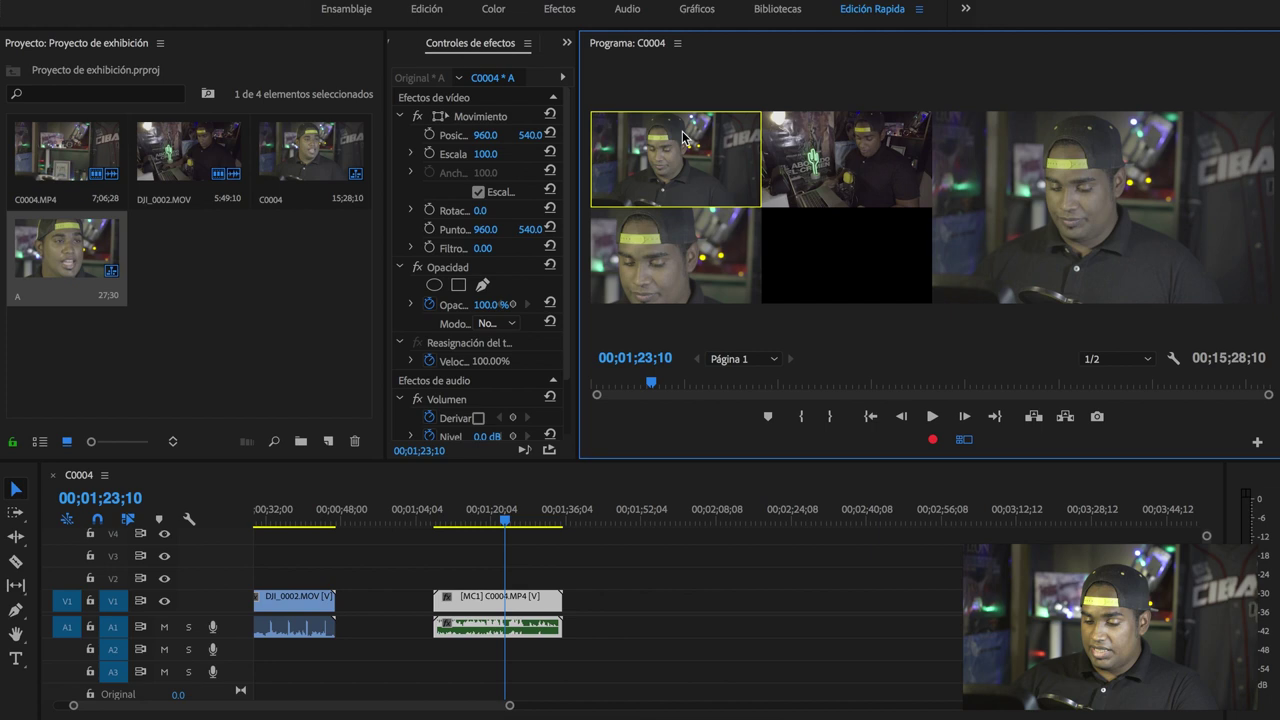
left_click(836, 159)
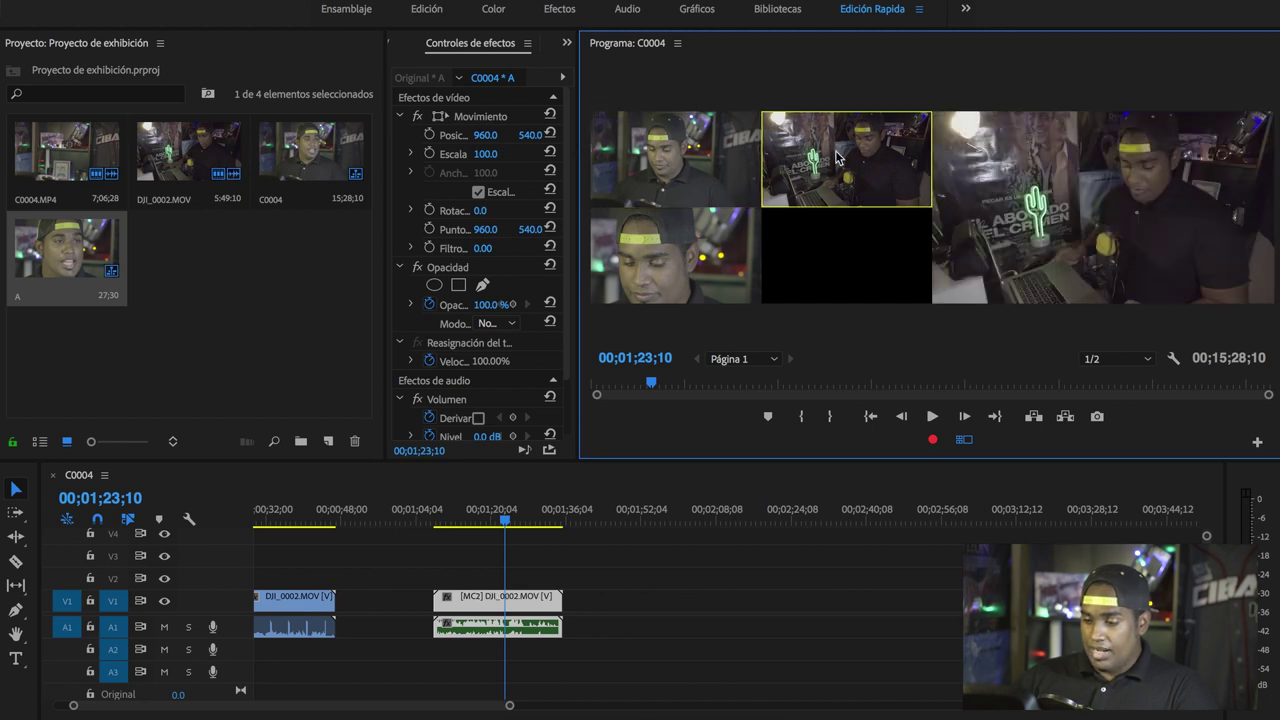
left_click(714, 254)
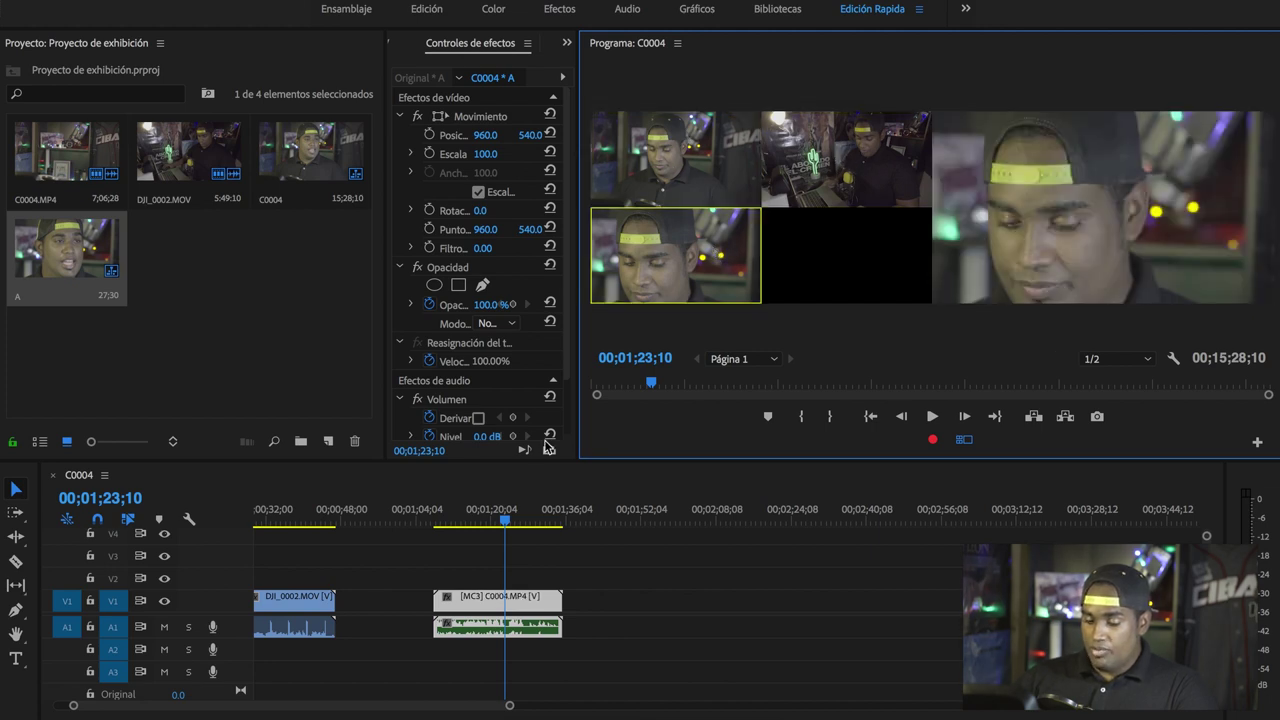
- Zoom the timeline, move the playhead from 00;01;08;26 to 00;01;12;30, and return to angle 1
left_click_drag(510, 707, 338, 707)
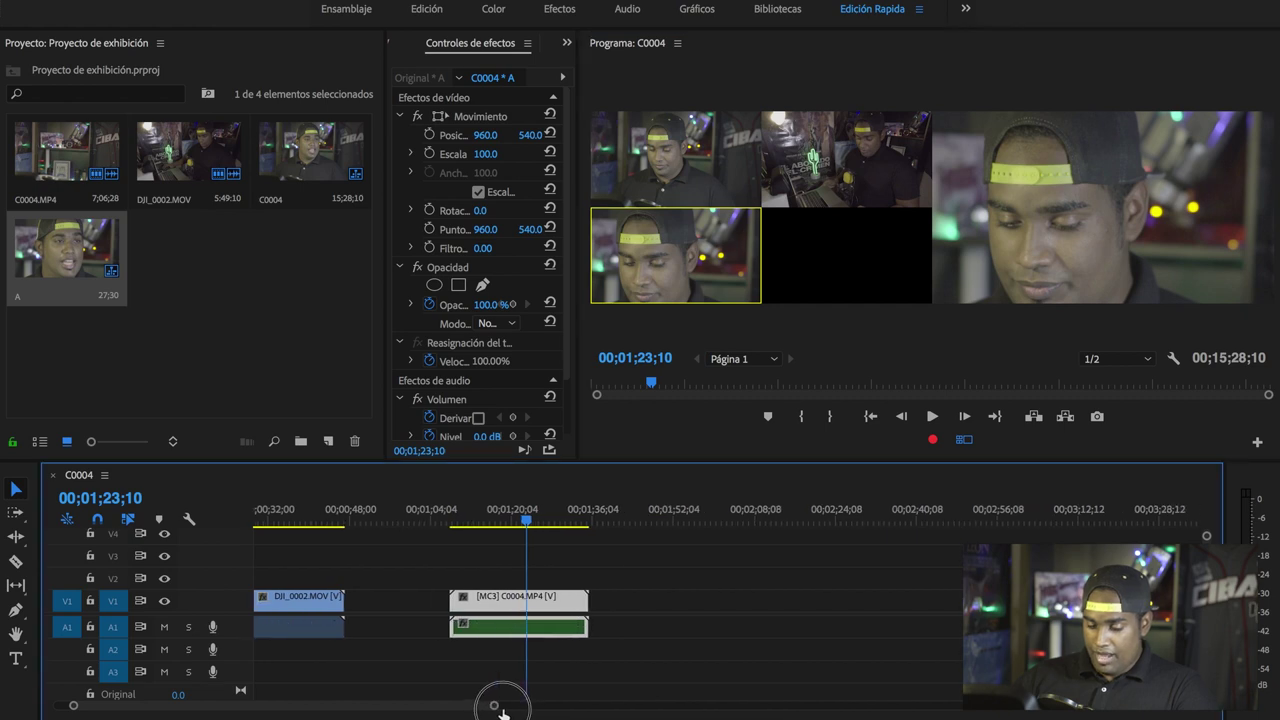
left_click(618, 522)
left_click(500, 526)
left_click(499, 524)
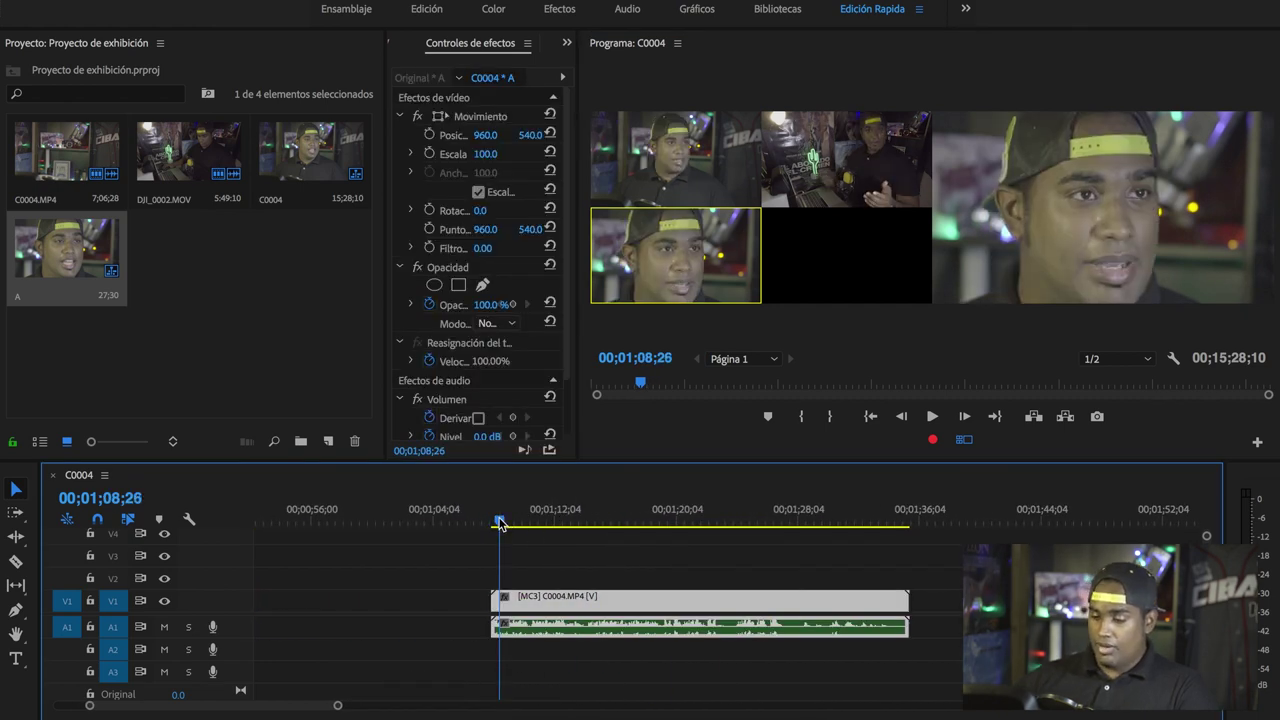
left_click(555, 527)
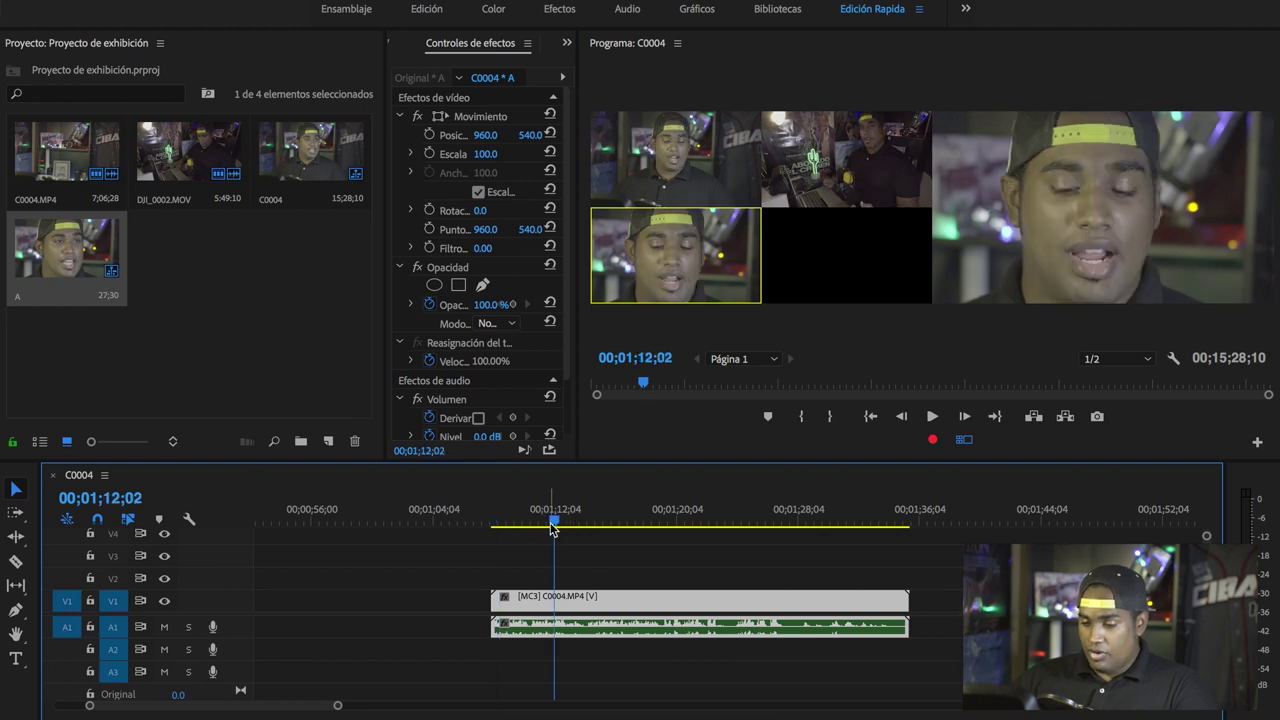
left_click(592, 520)
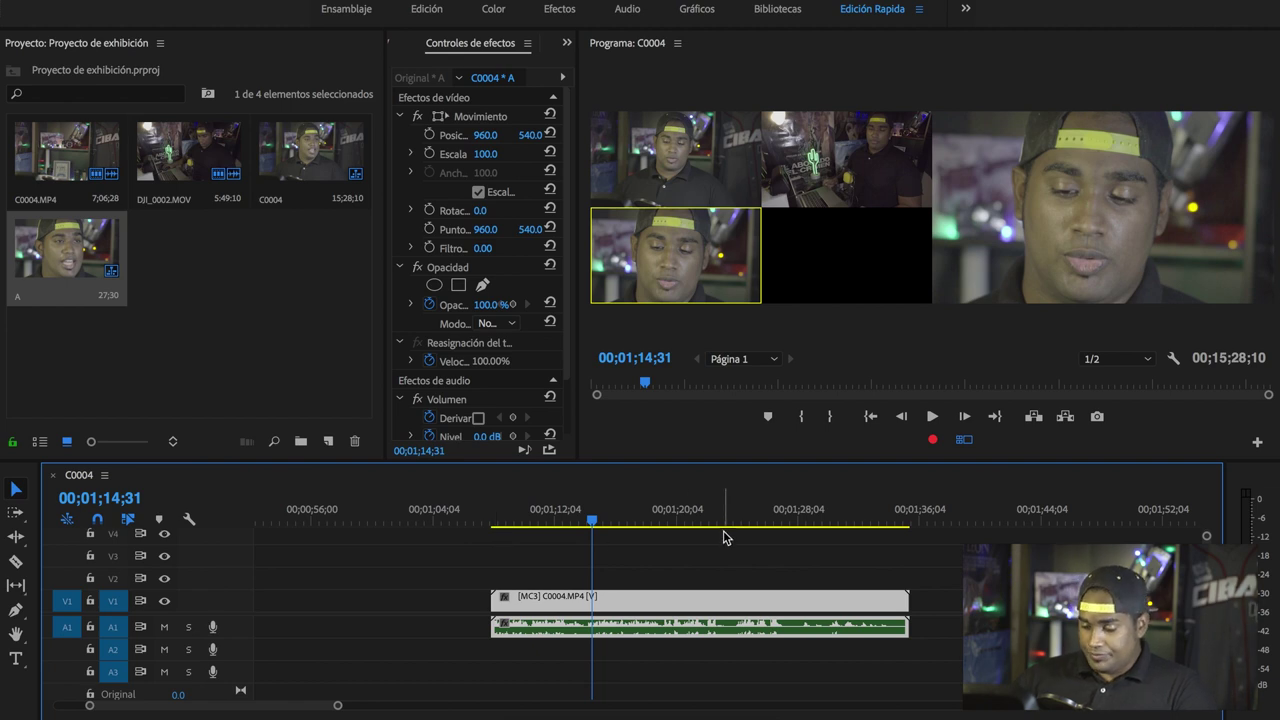
left_click(562, 520)
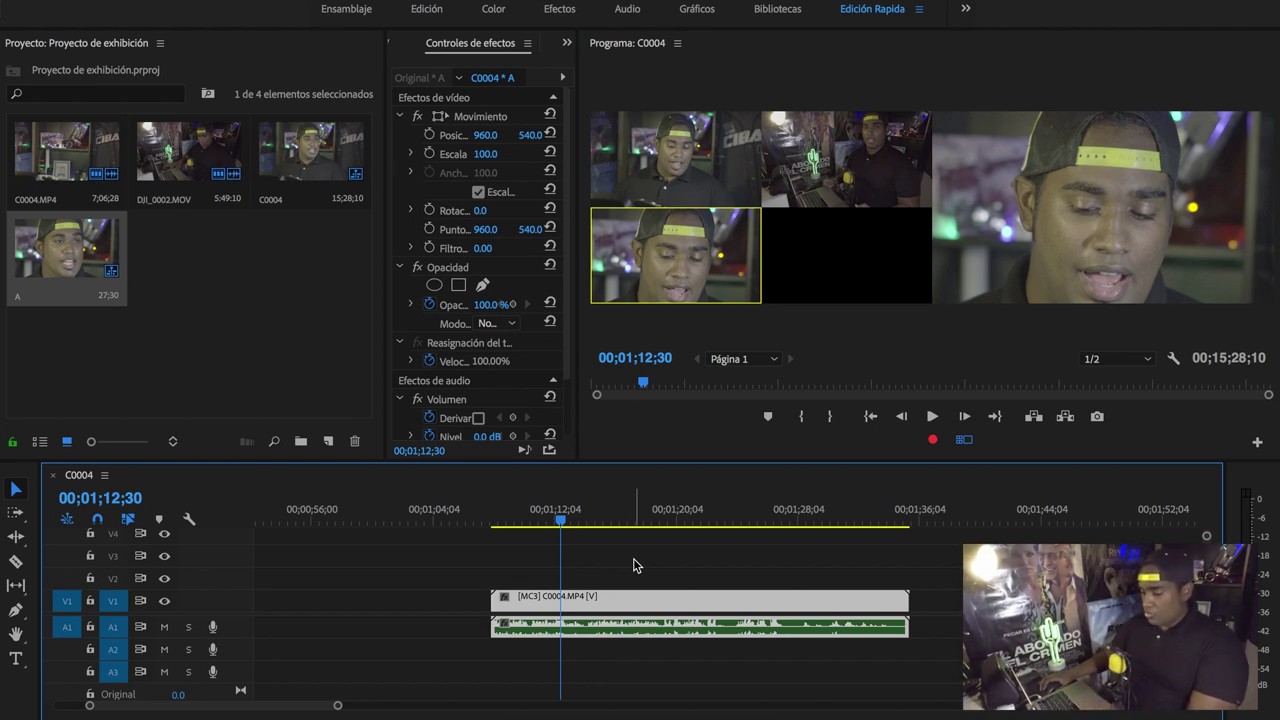
key("1")
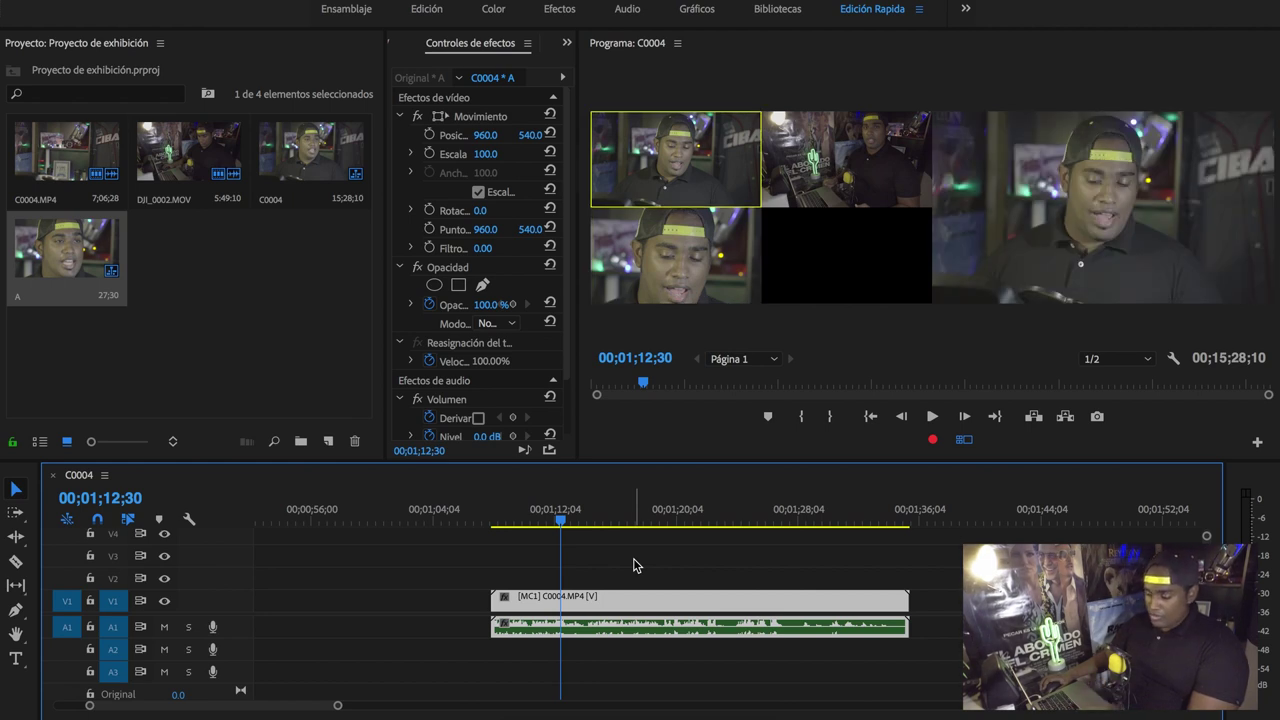
- Cycle through camera angles 1, 2 and 3 with the number keys
key("2")
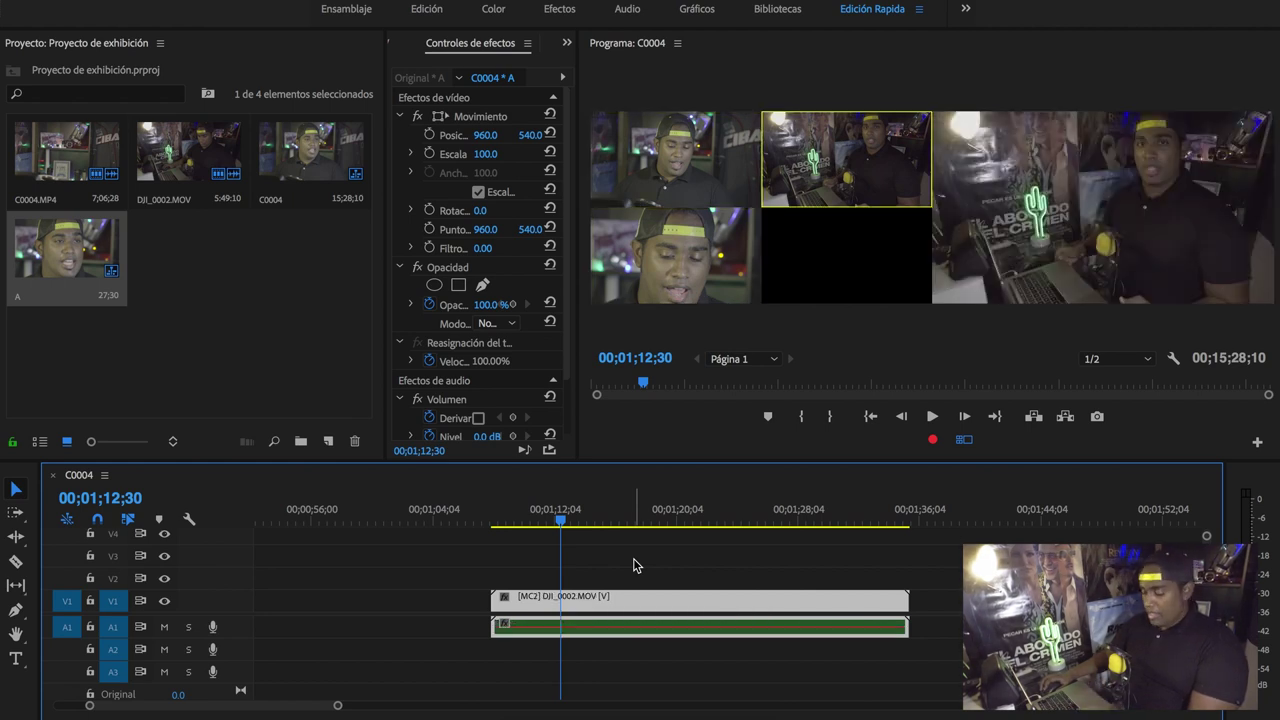
key("3")
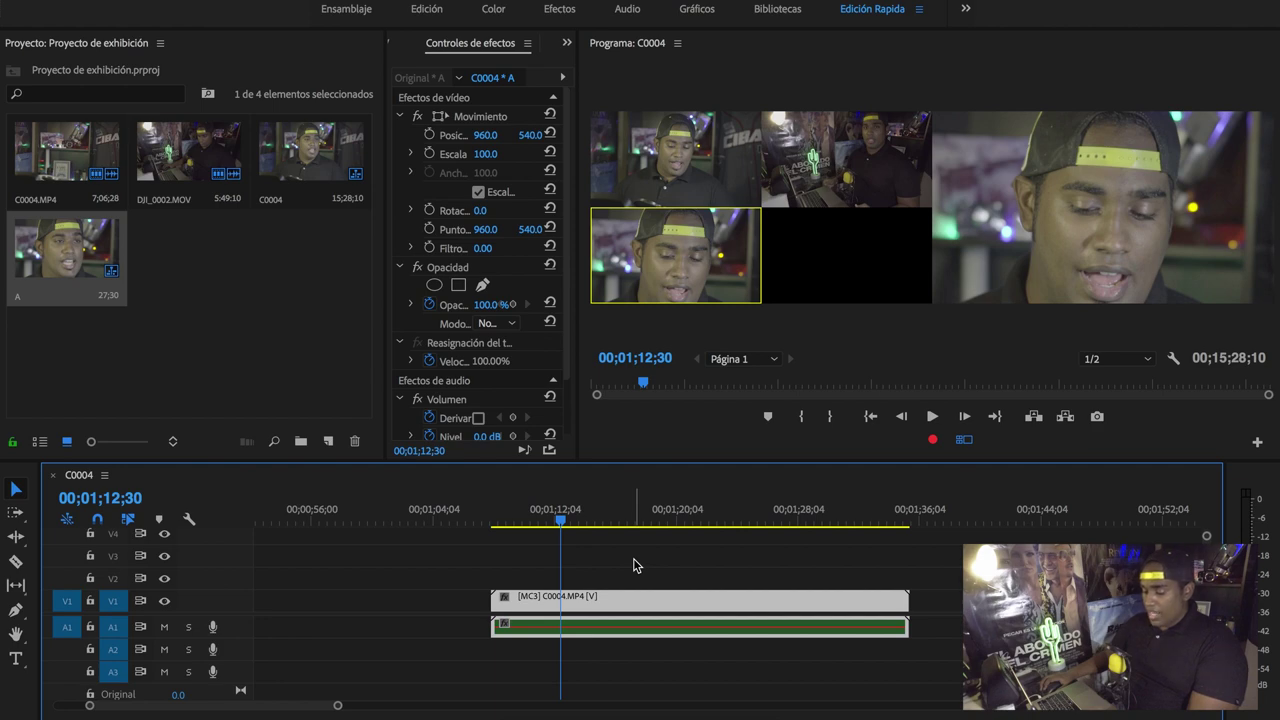
key("1")
key("2")
key("3")
key("1")
key("3")
- Click angle thumbnails to settle on angle 2, making the clip [MC2] DJI_0002.MOV
left_click(660, 267)
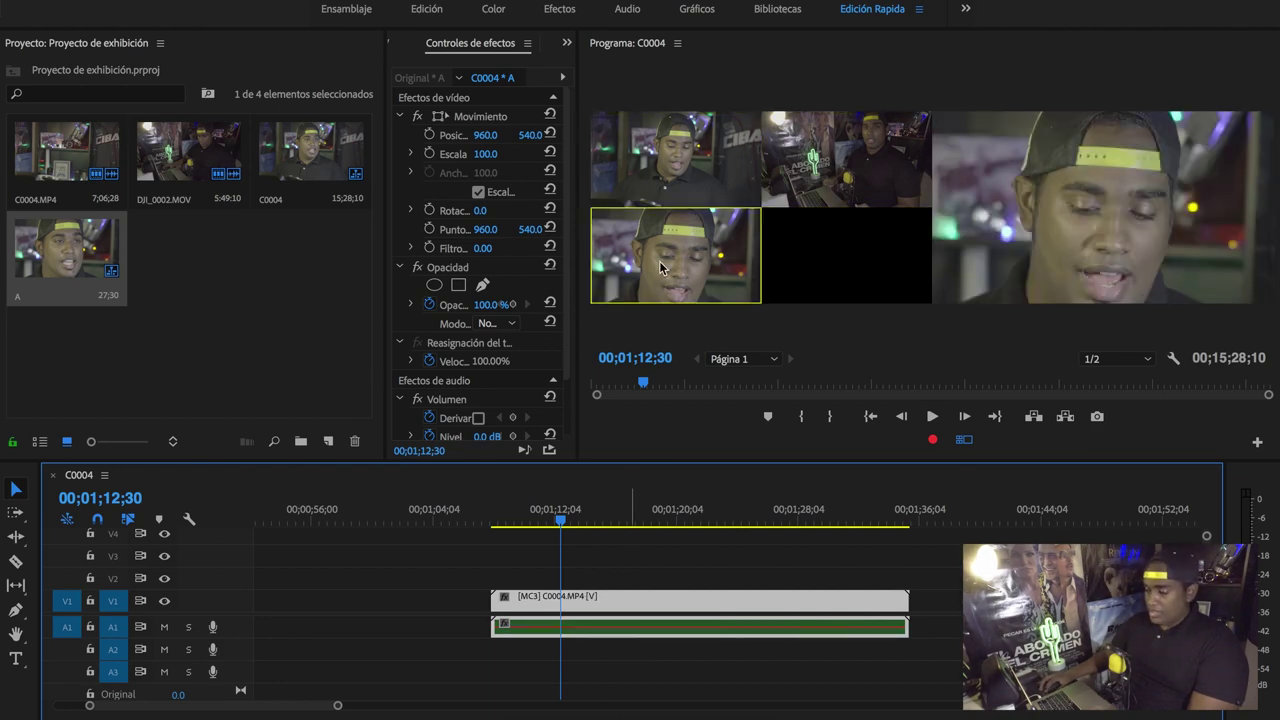
left_click(686, 170)
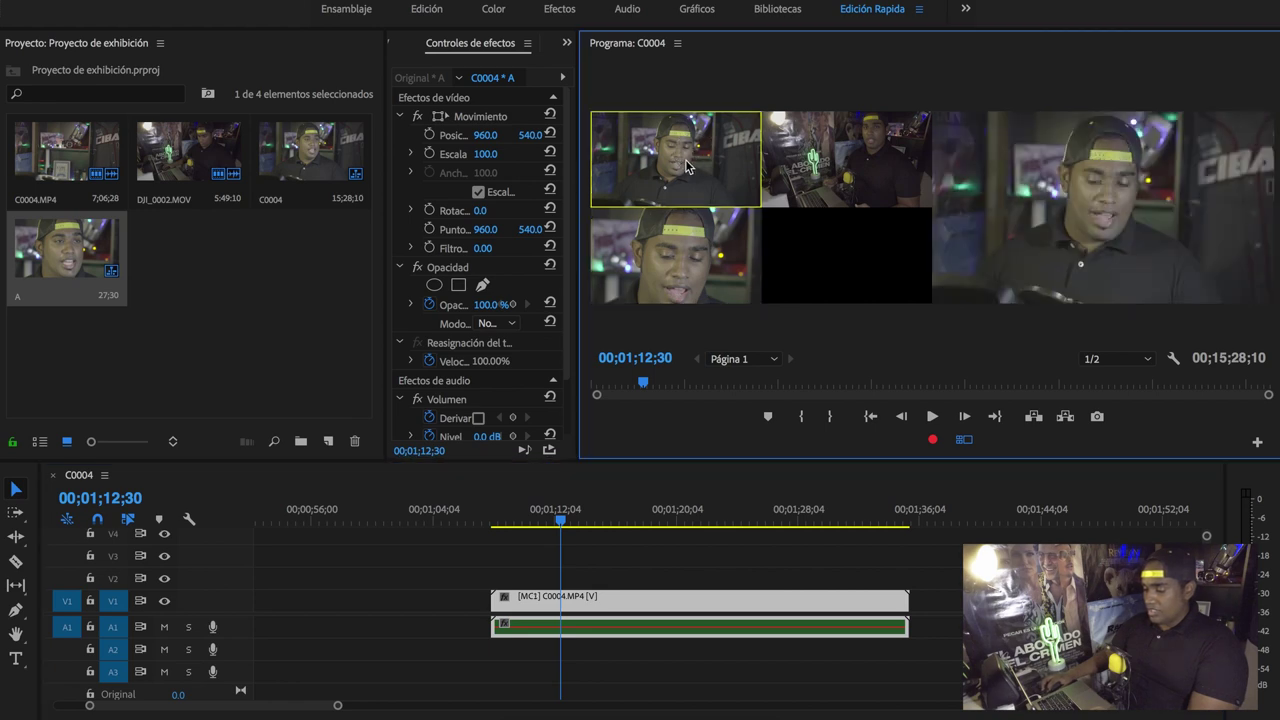
left_click(876, 146)
left_click(719, 255)
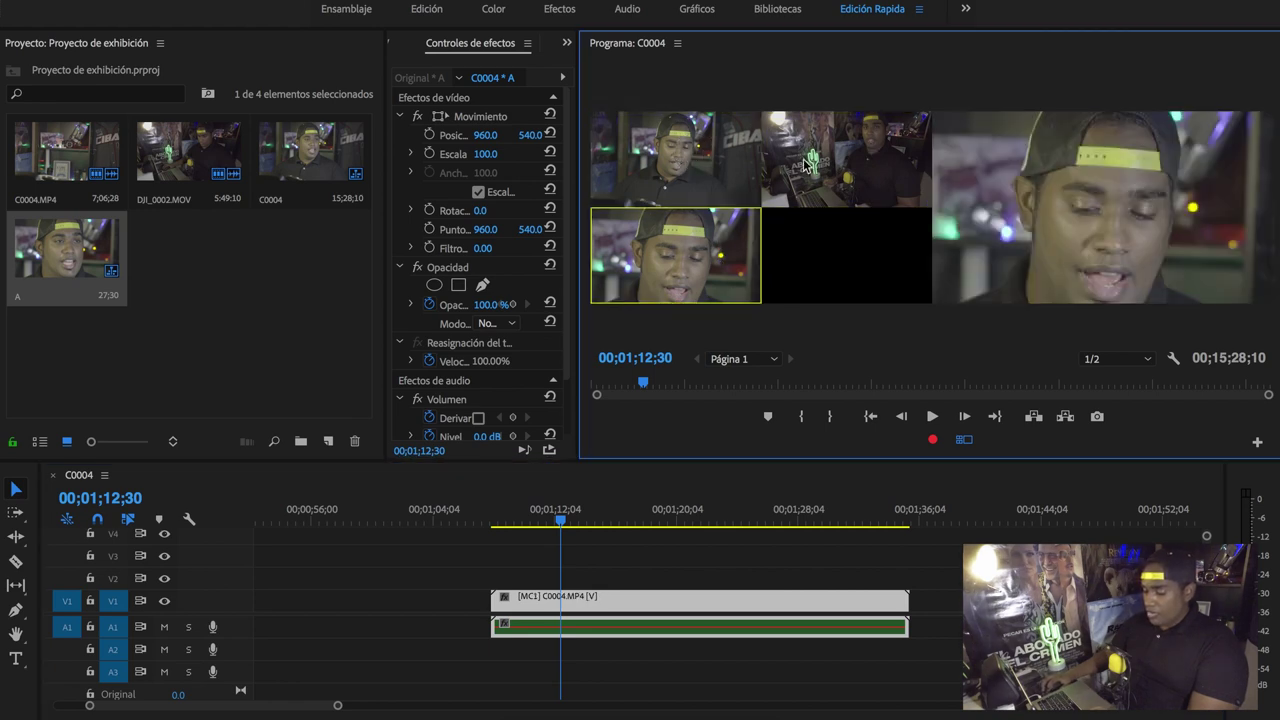
key("1")
left_click(834, 166)
left_click(728, 557)
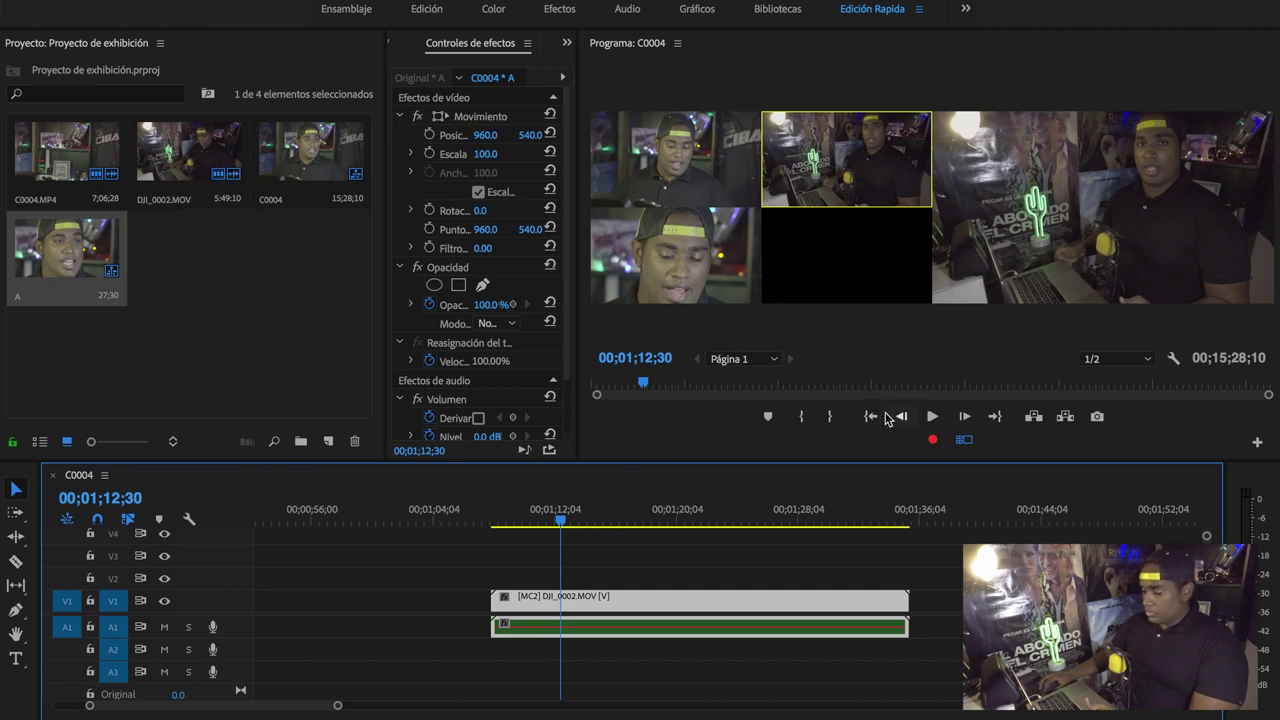
left_click(1260, 443)
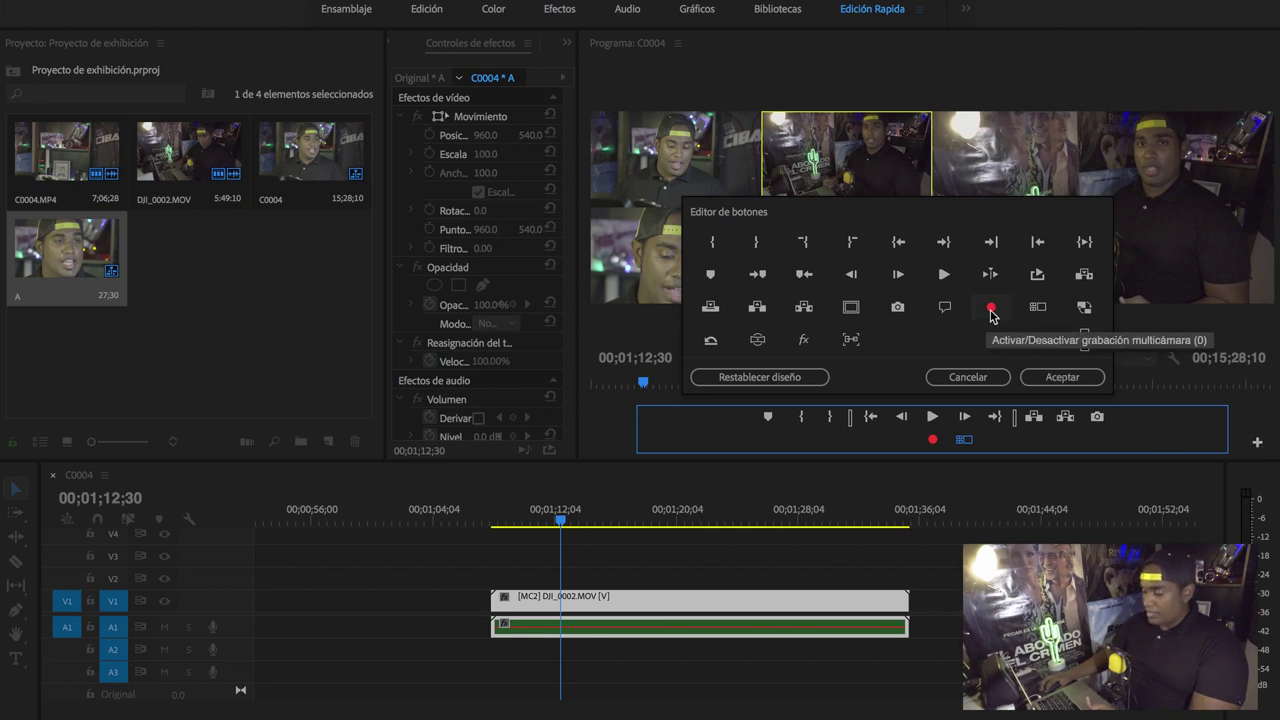
- Add the Toggle Multi-Camera Record button to the Program monitor's button bar
left_click_drag(991, 314, 918, 442)
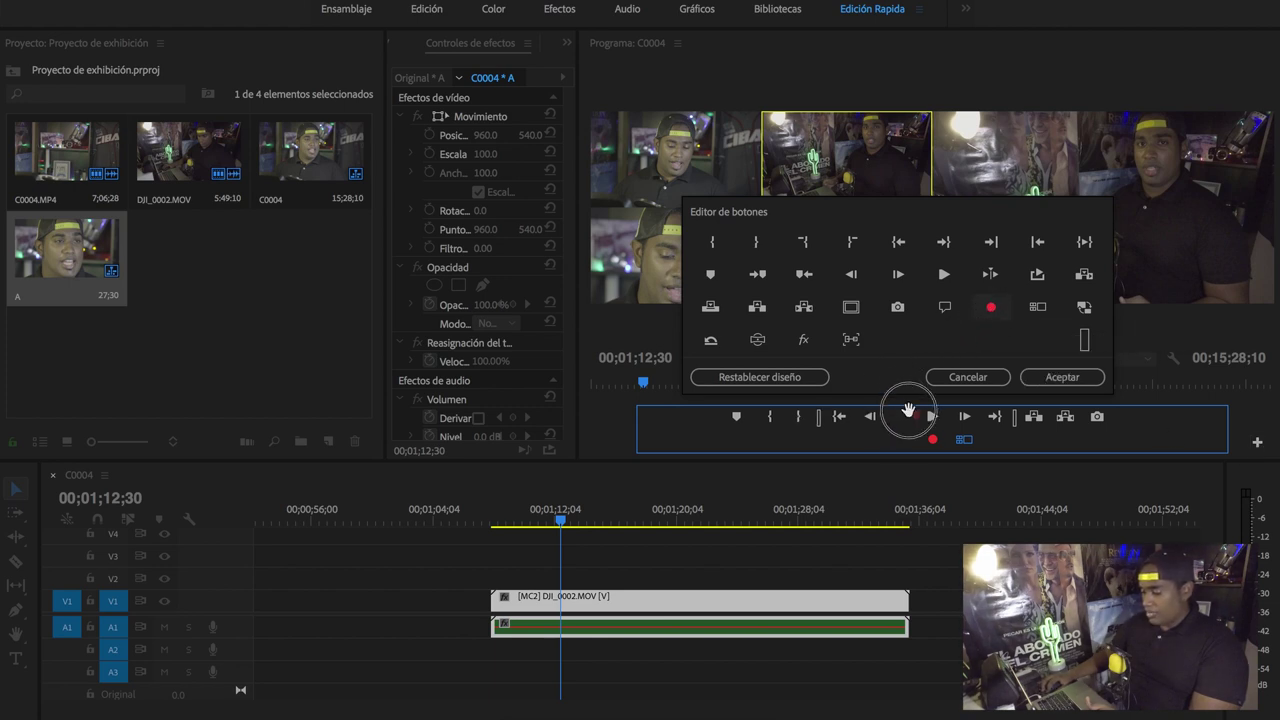
left_click_drag(918, 442, 920, 441)
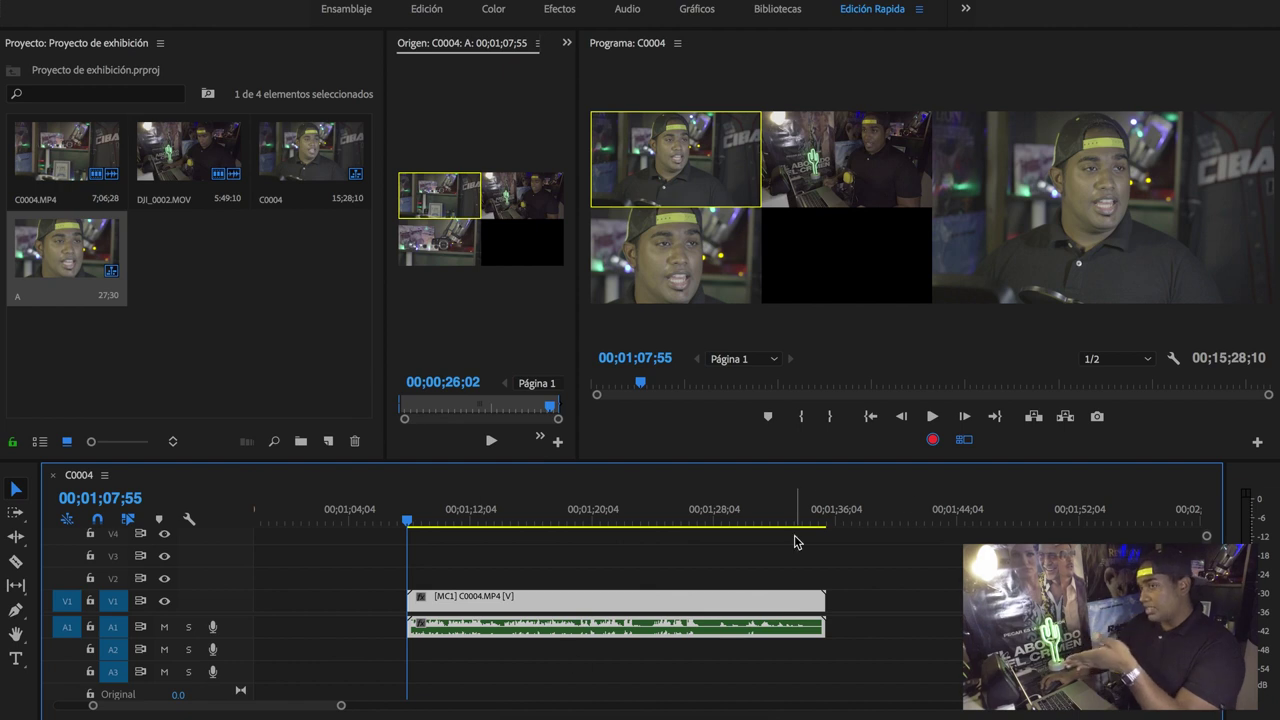
- Play the multicam clip, cut live to angle 2 then angle 3, and stop to commit the cuts
left_click(932, 417)
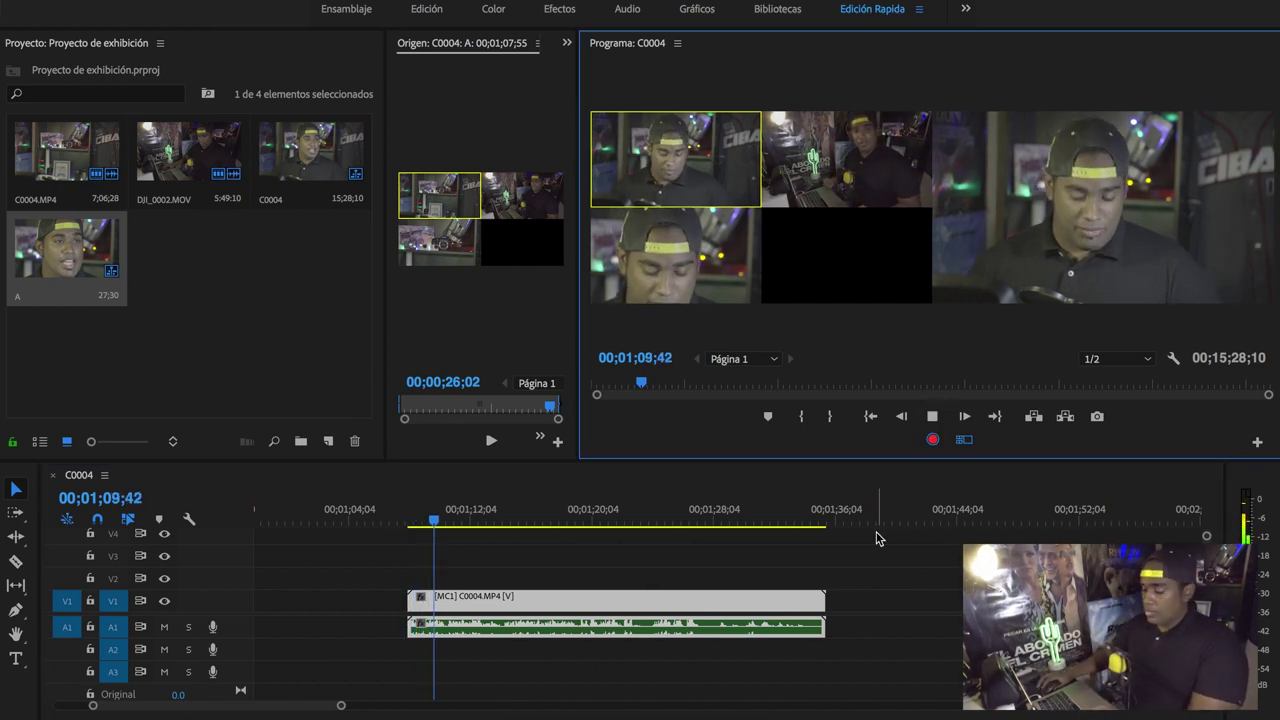
key("2")
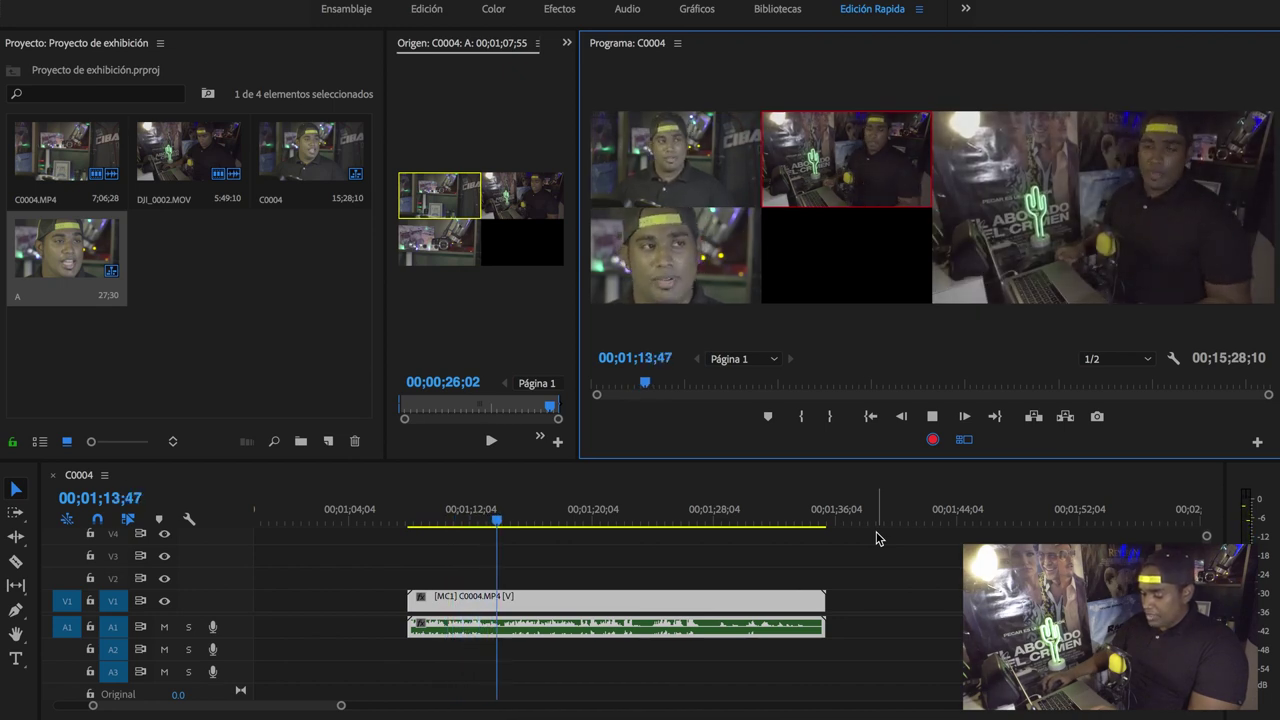
key("3")
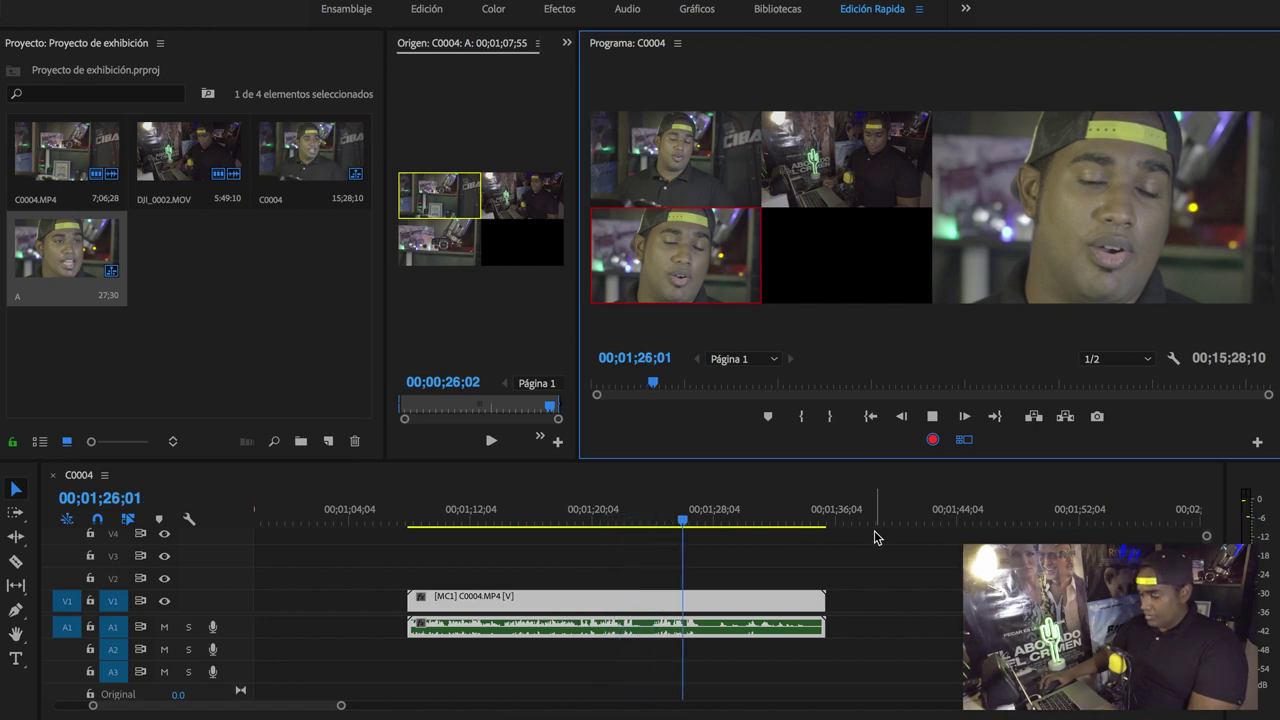
left_click(482, 517)
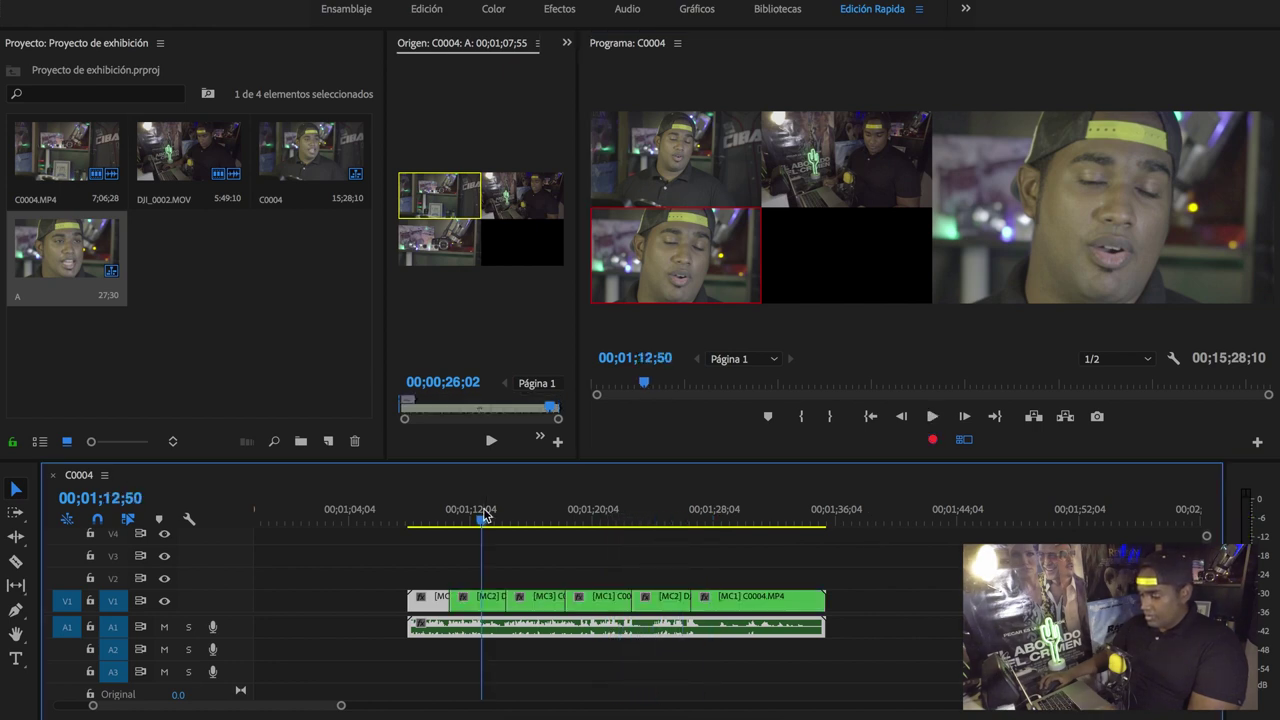
left_click(490, 598)
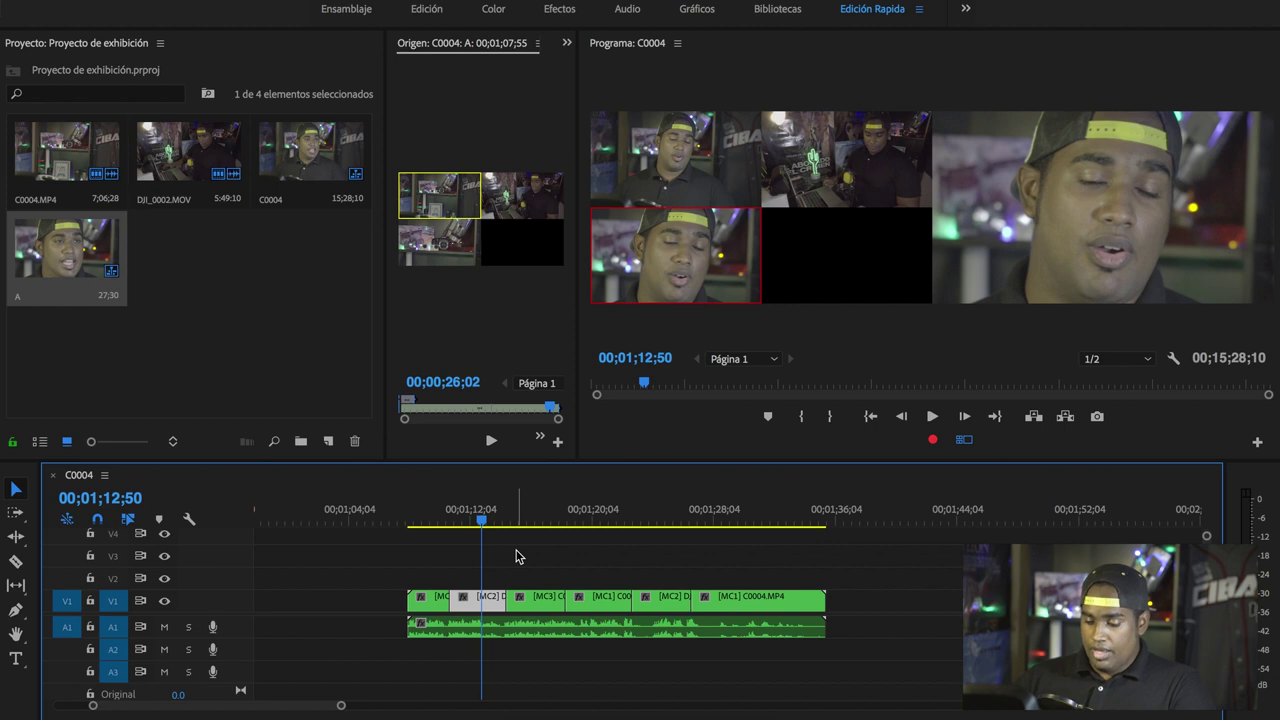
left_click(554, 509)
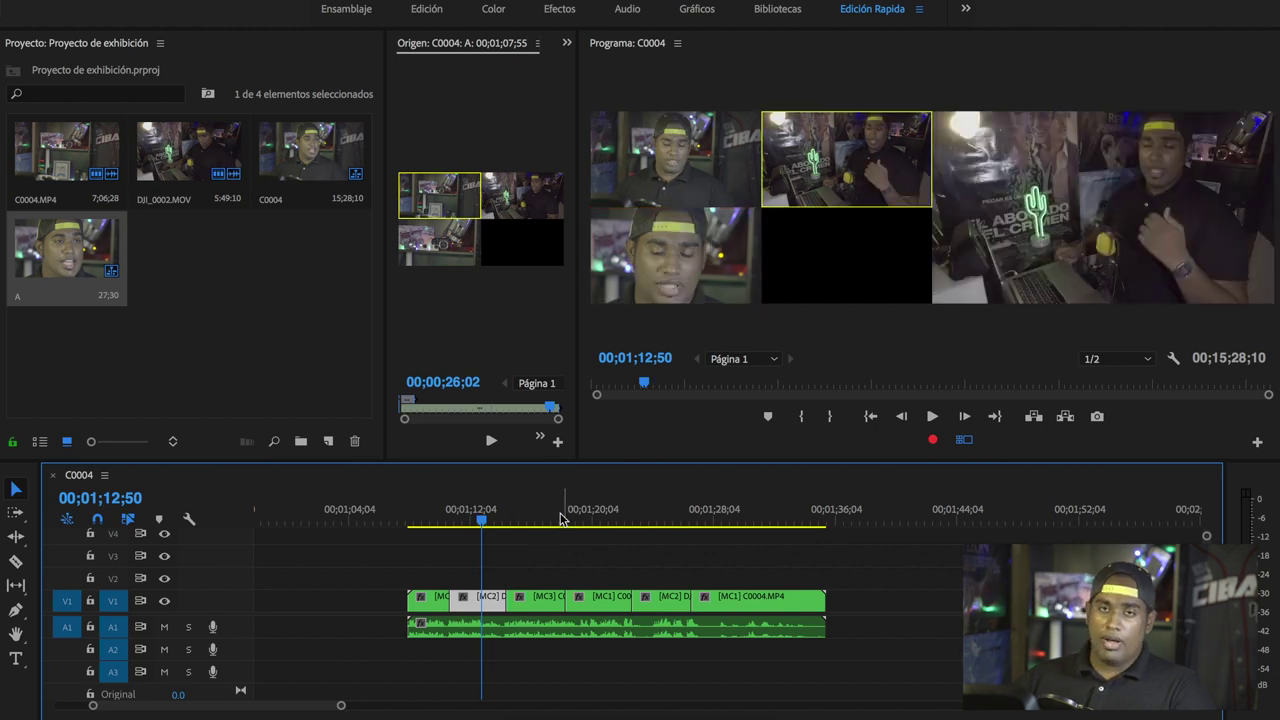
left_click(585, 510)
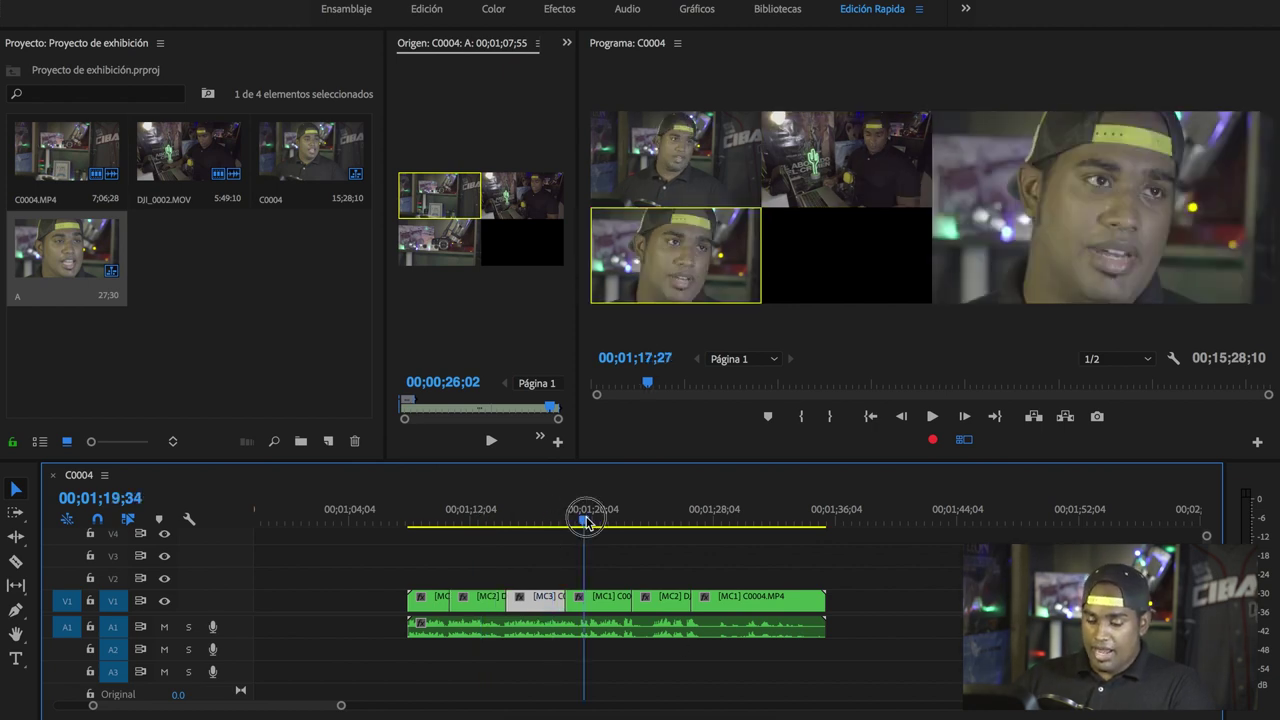
left_click(663, 512)
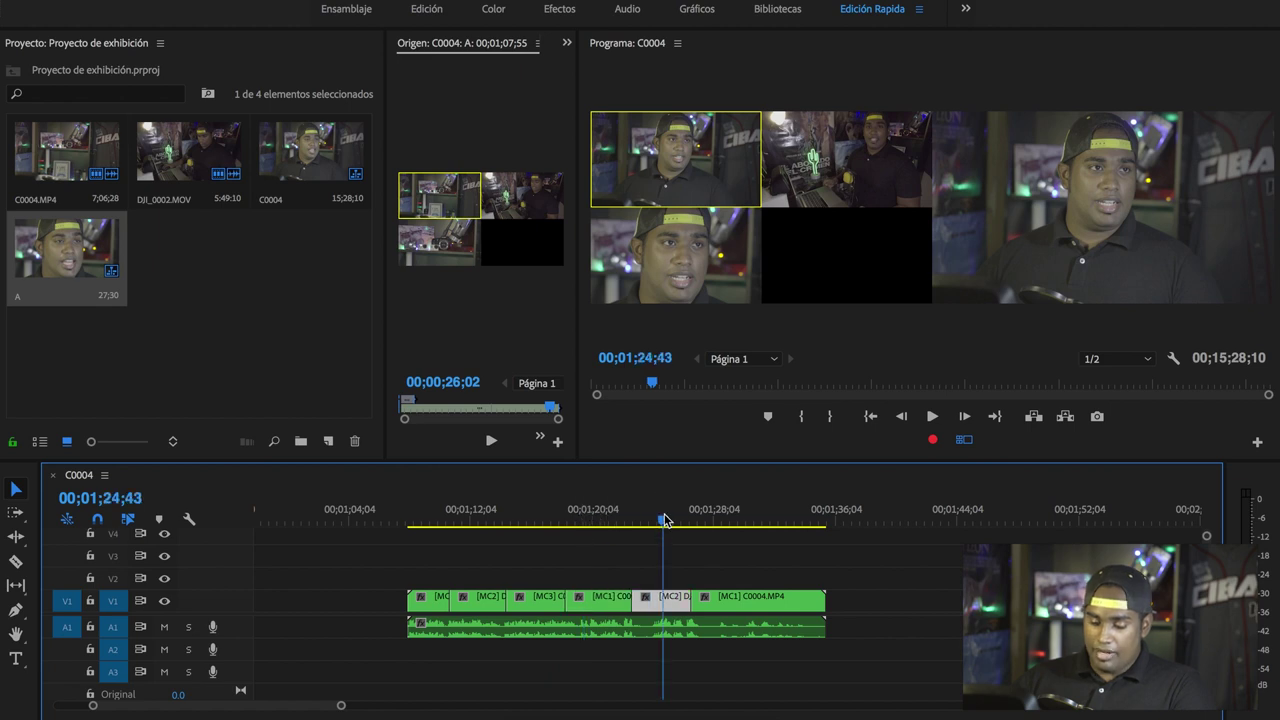
left_click(461, 521)
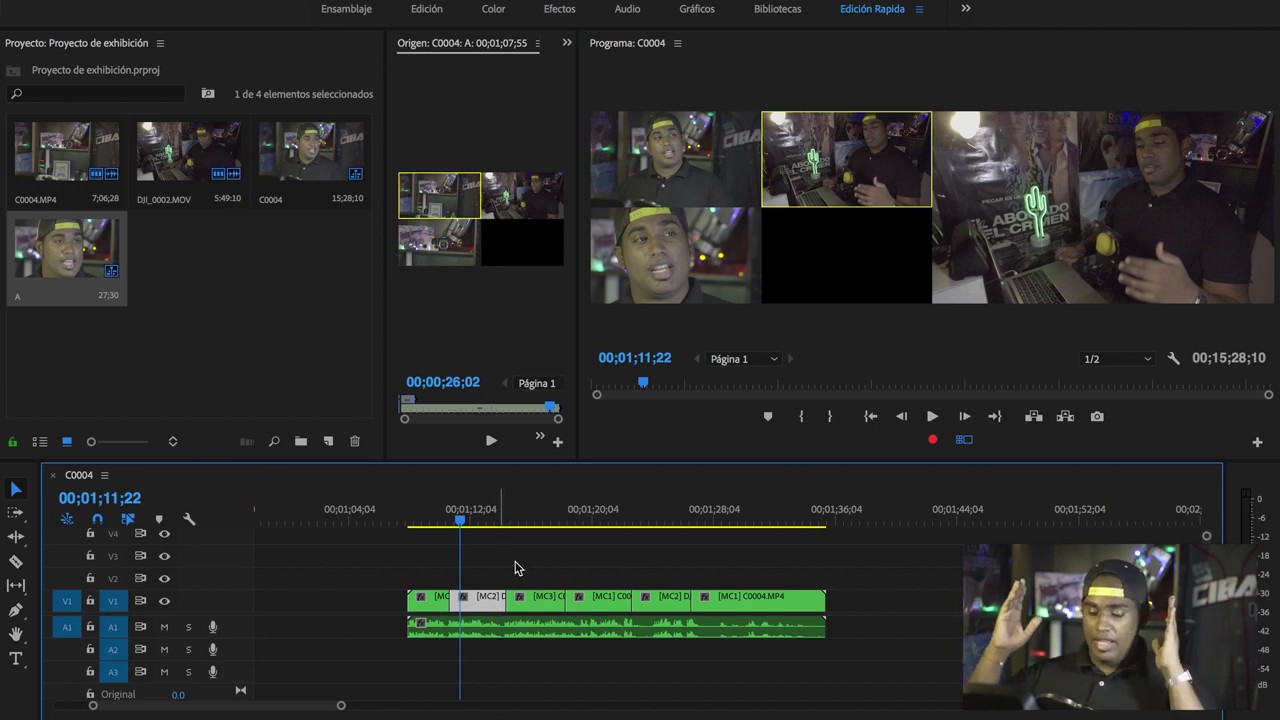
left_click_drag(534, 517, 478, 550)
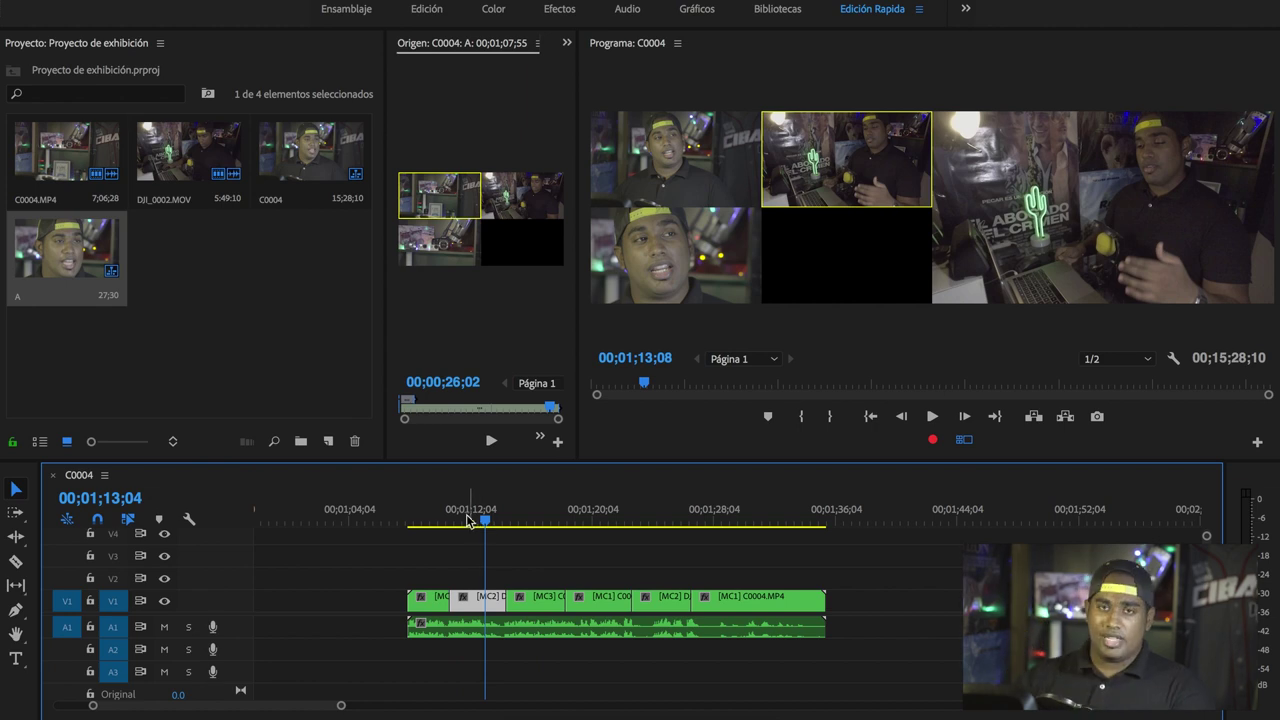
left_click(413, 510)
left_click(473, 521)
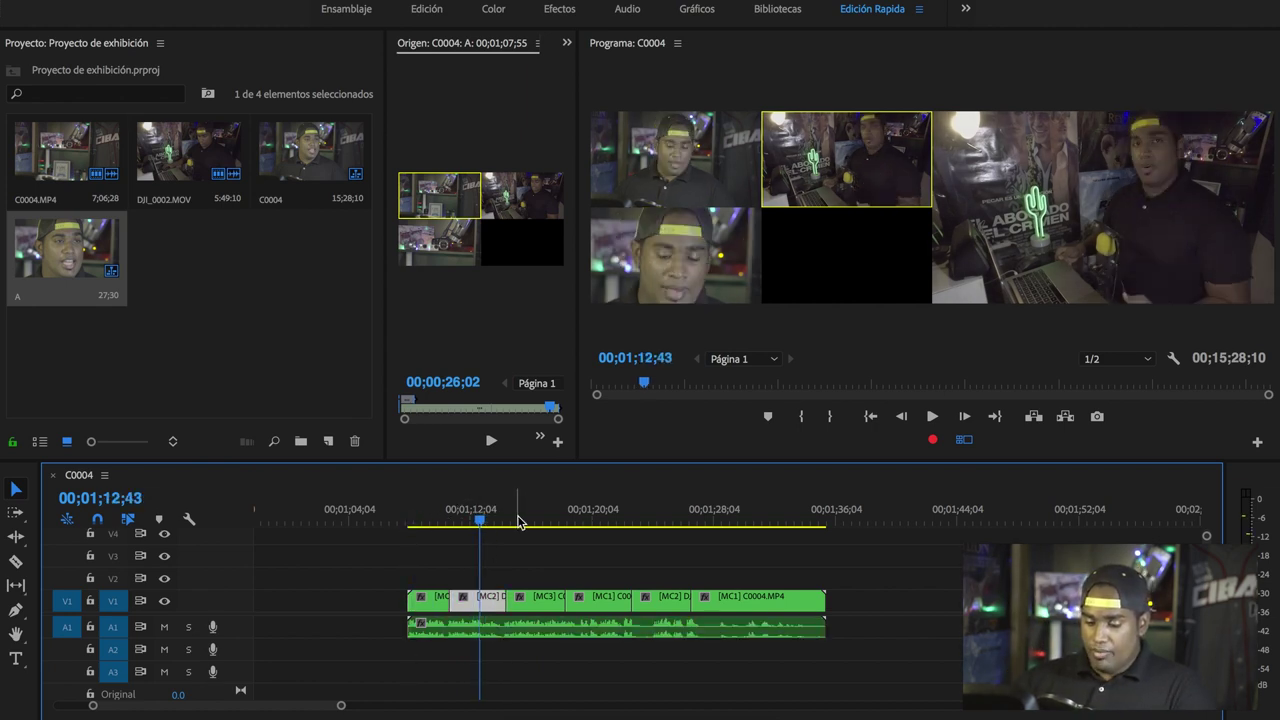
left_click(537, 521)
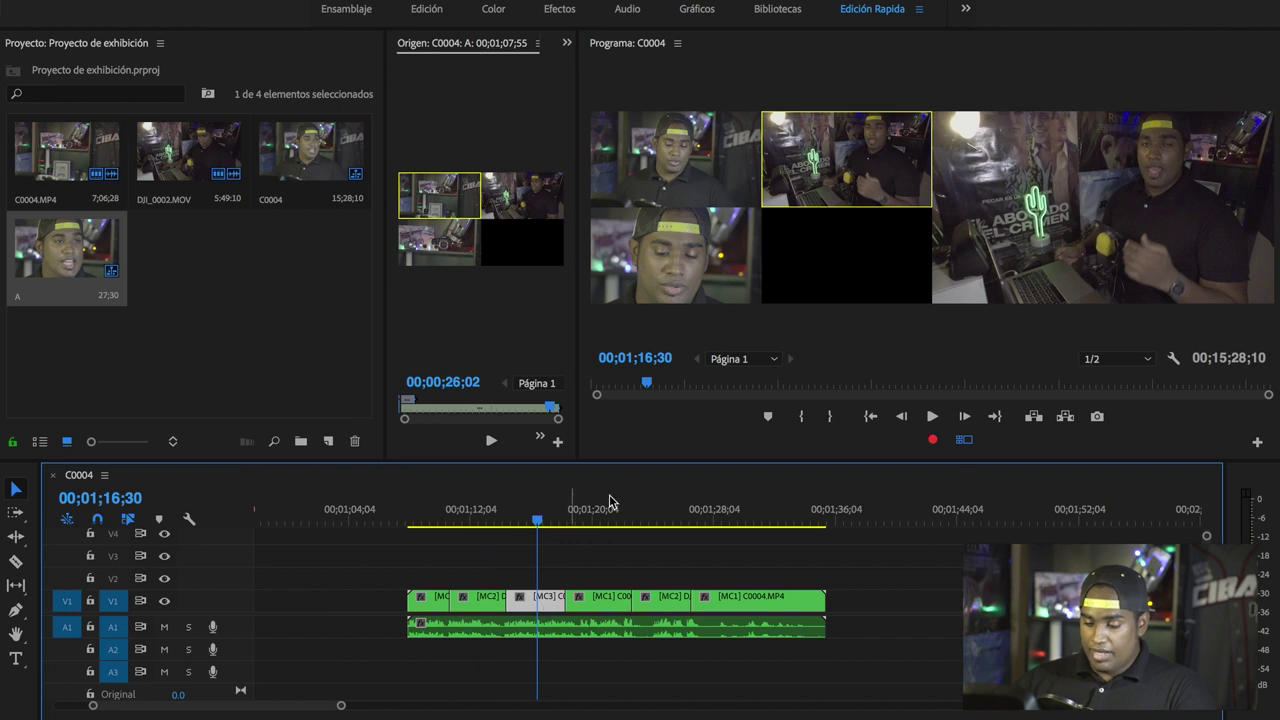
left_click(730, 222)
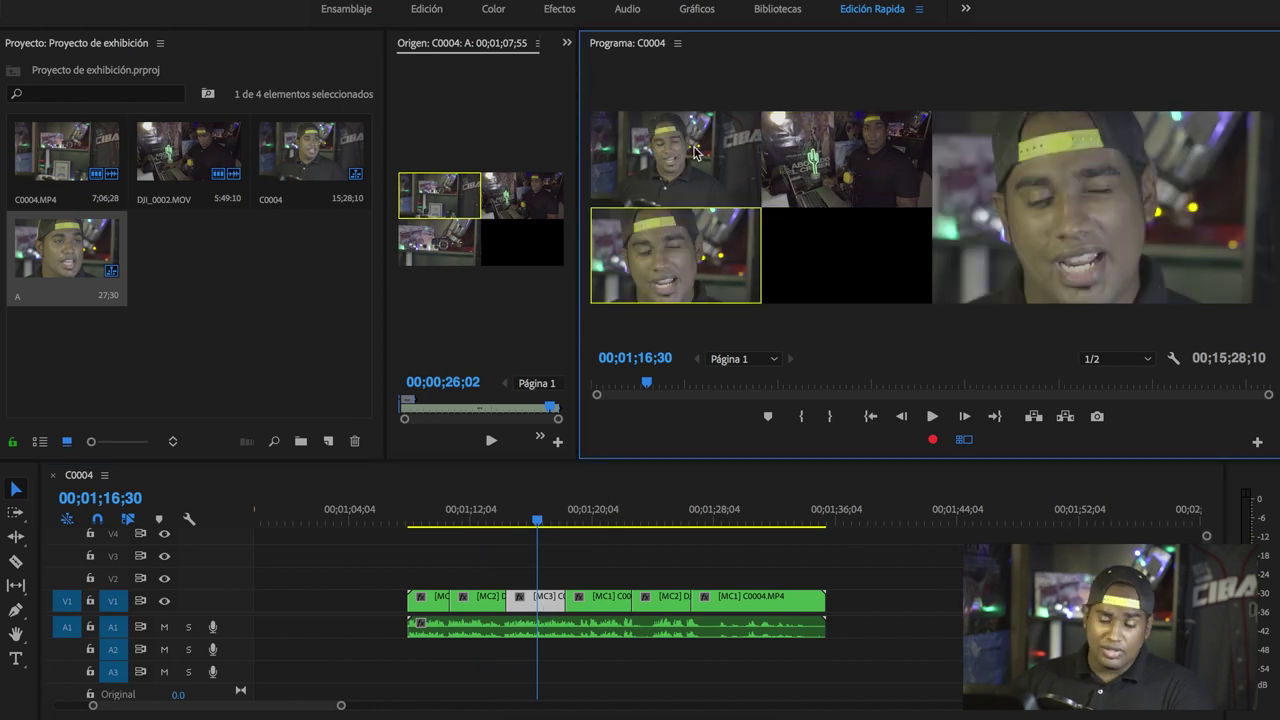
left_click(697, 150)
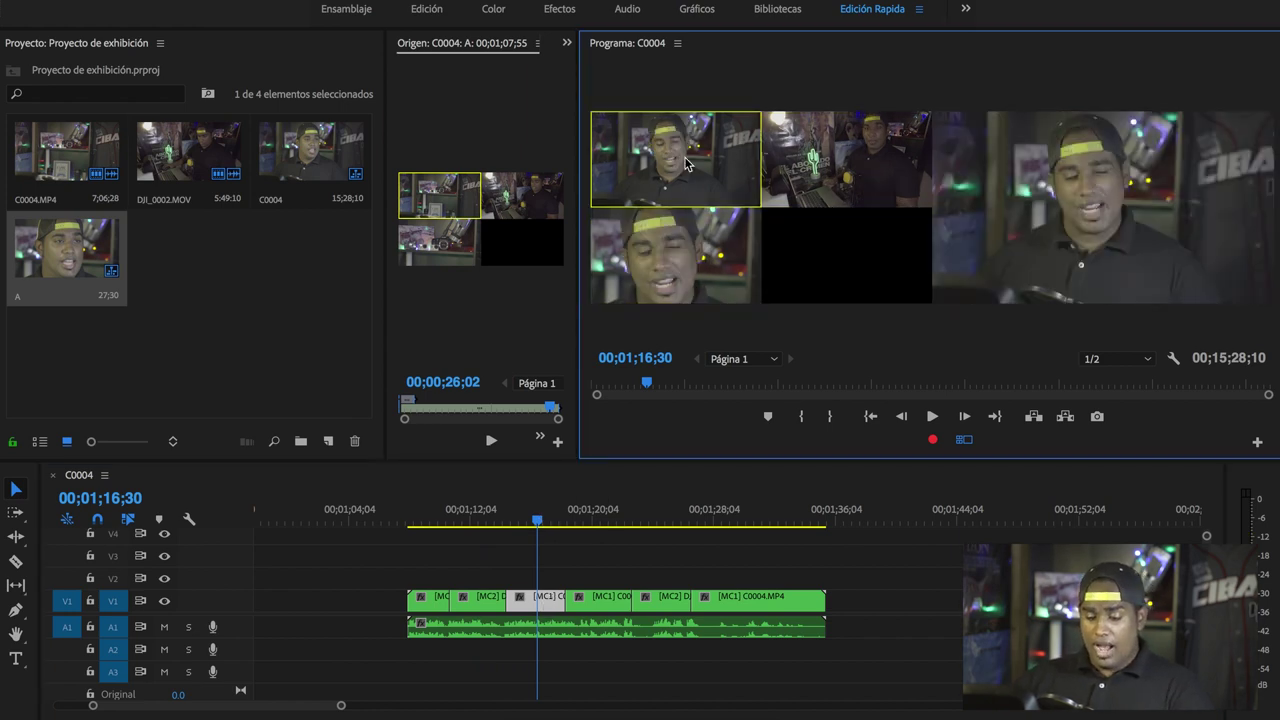
left_click(850, 160)
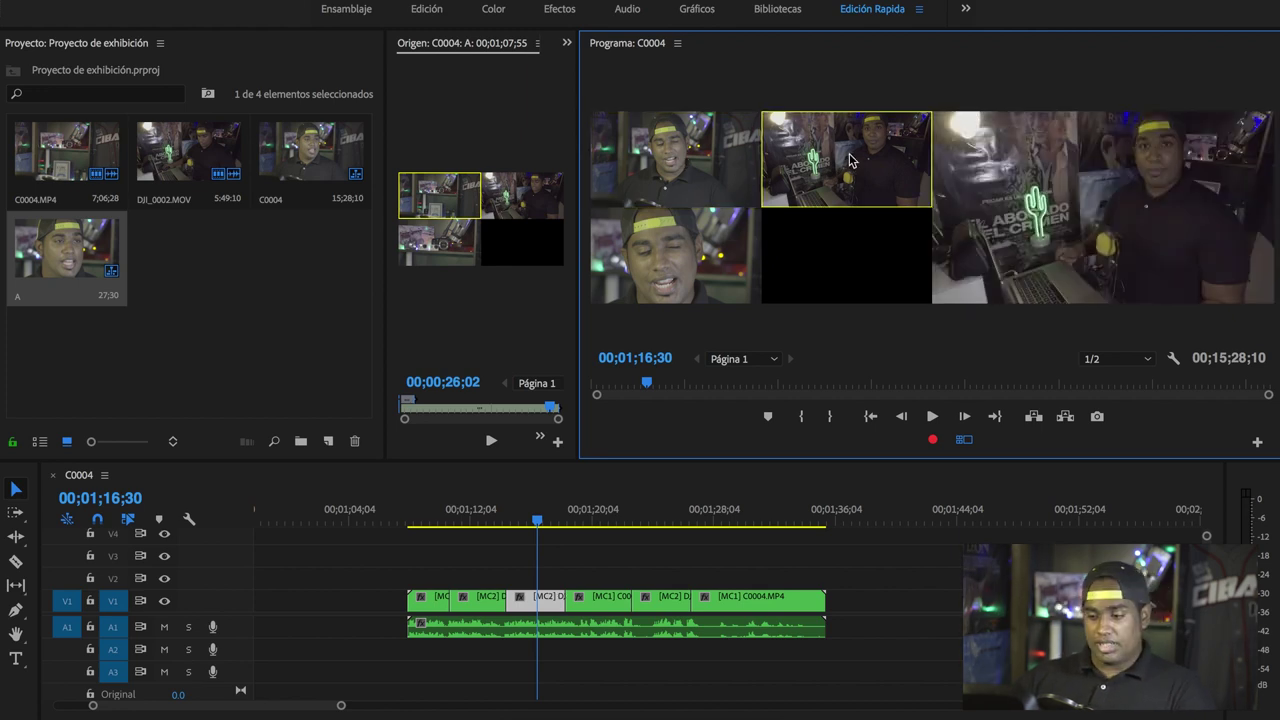
left_click(688, 248)
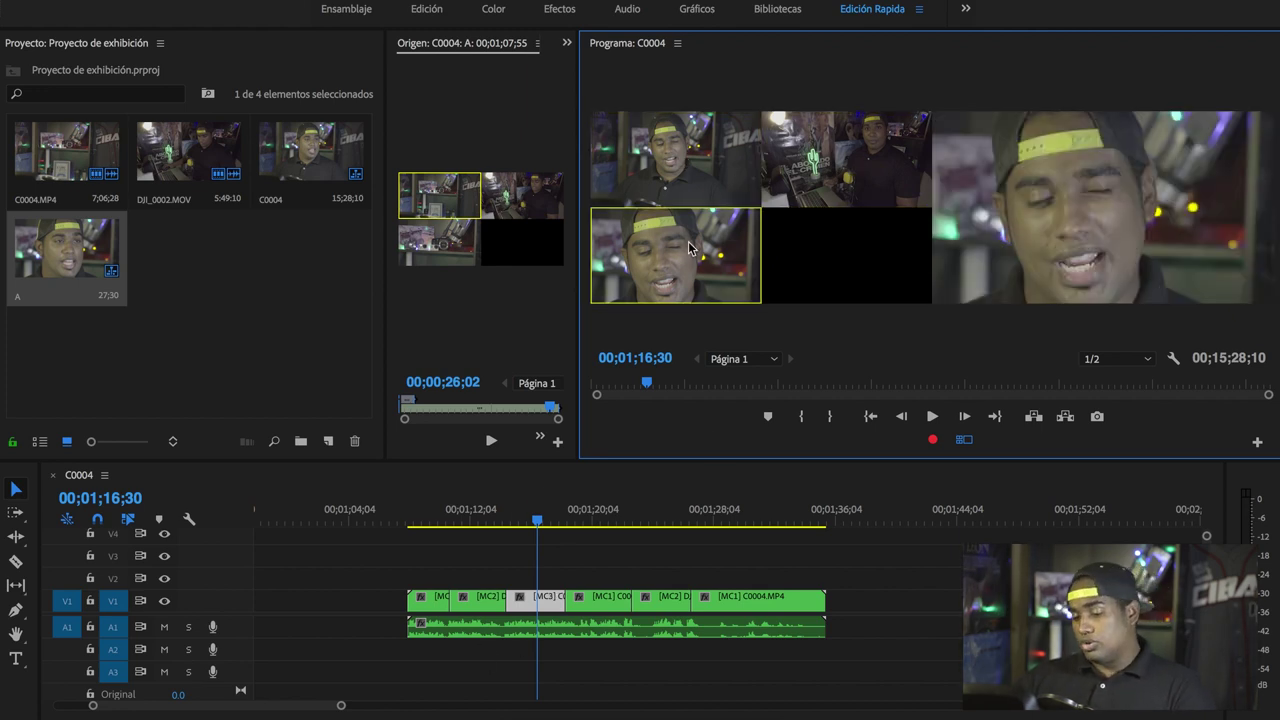
left_click_drag(440, 517, 610, 515)
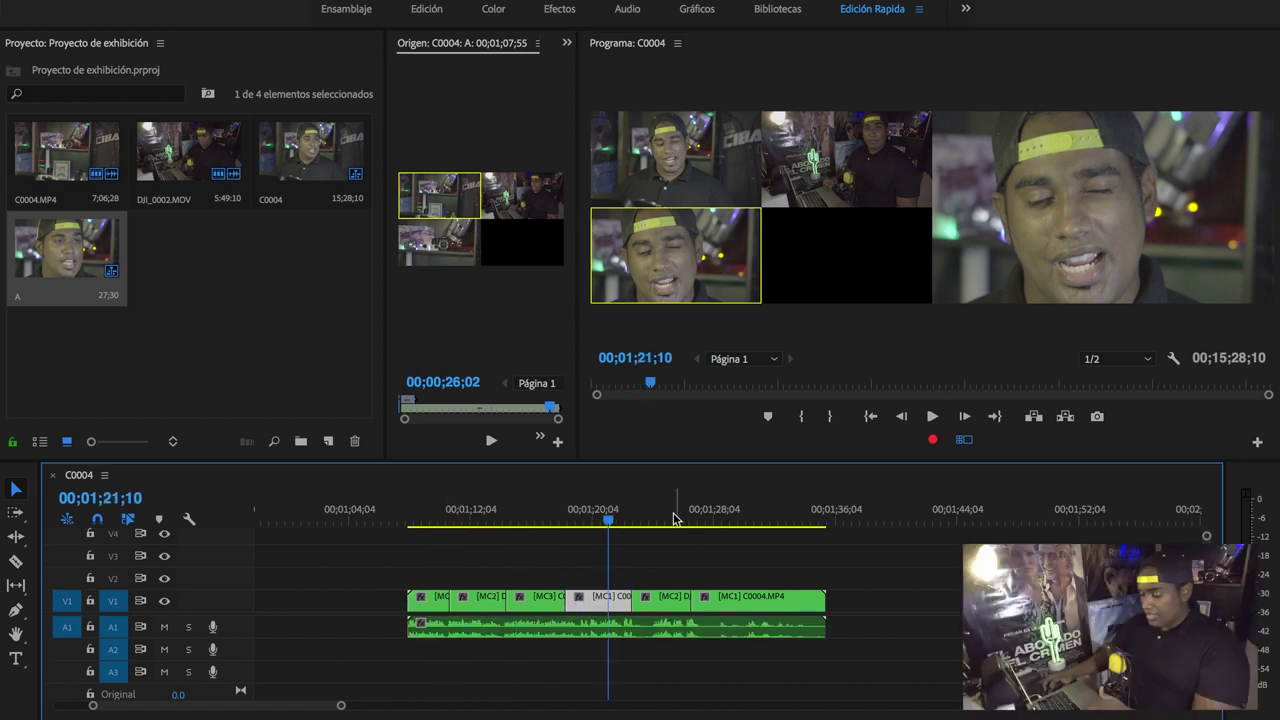
left_click(670, 518)
left_click(738, 521)
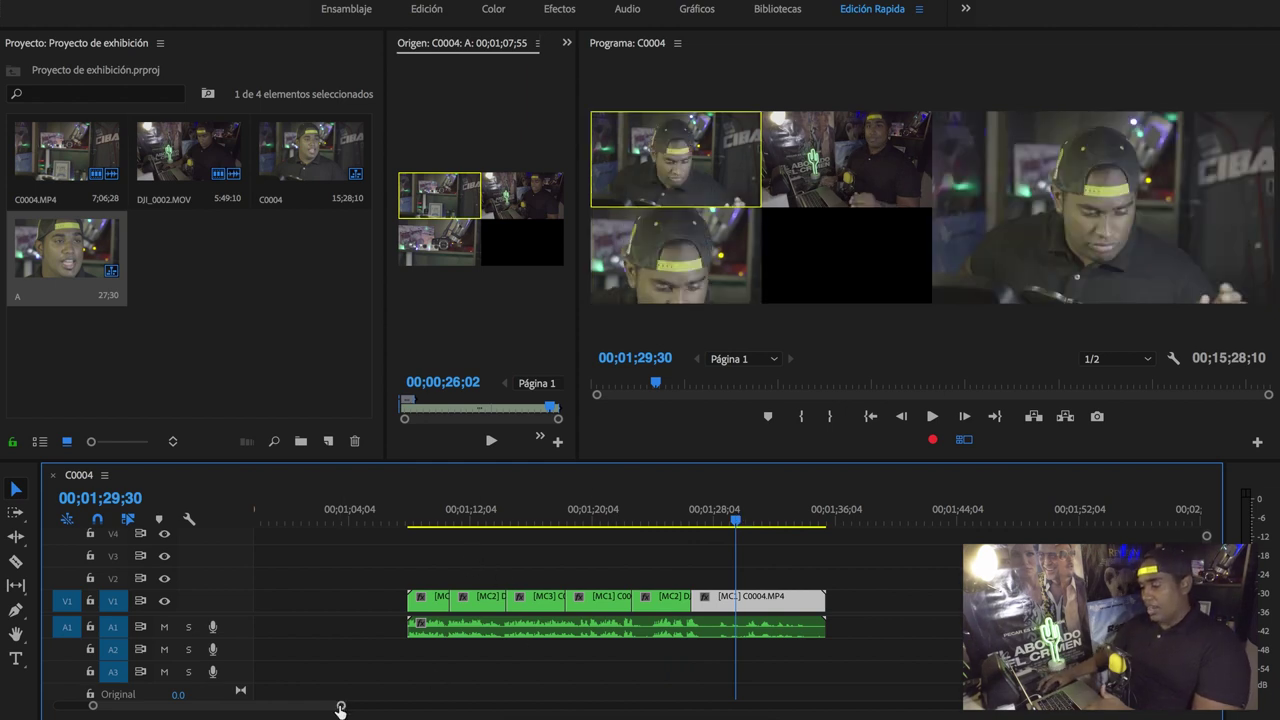
- Zoom the timeline out to show the original clips alongside the MC1, MC2 and MC3 cuts
left_click_drag(340, 708, 555, 712)
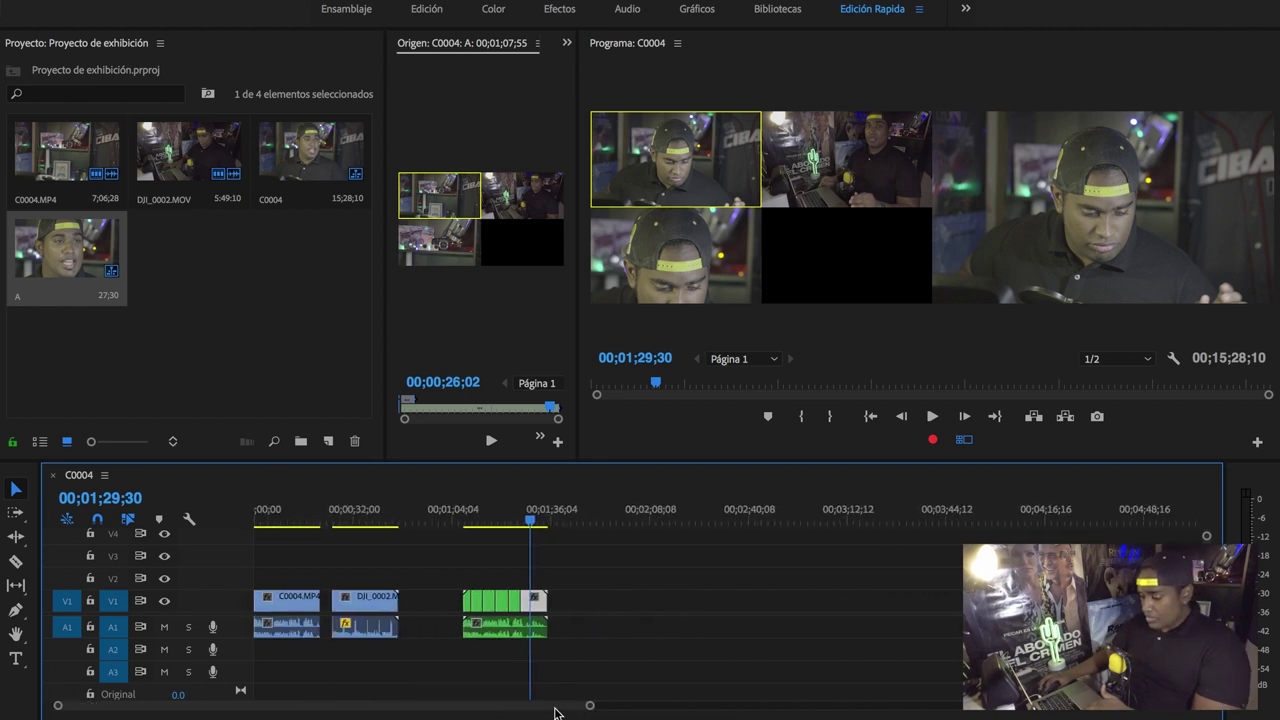